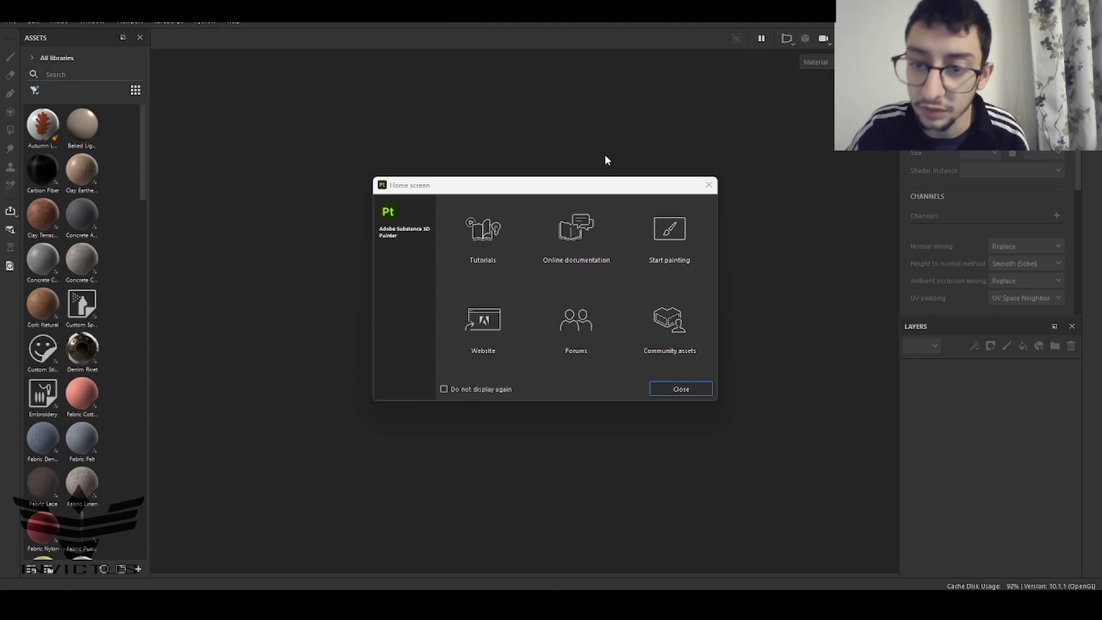
# Dismiss the home screen, start a new project and set its document resolution to 4096
pyautogui.click(708, 184)
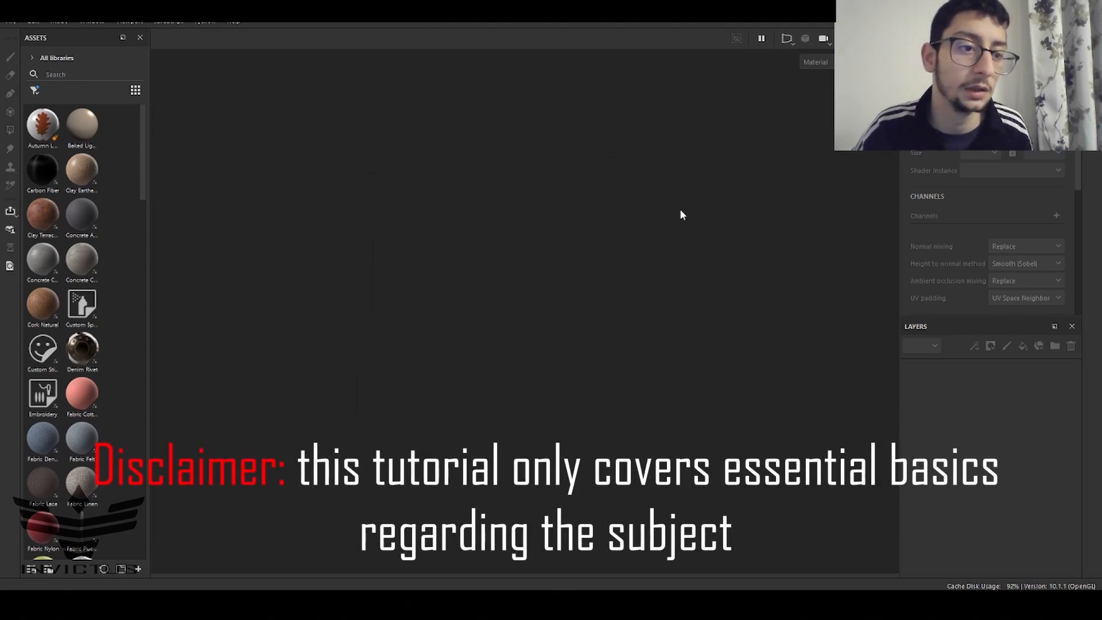
pyautogui.click(10, 23)
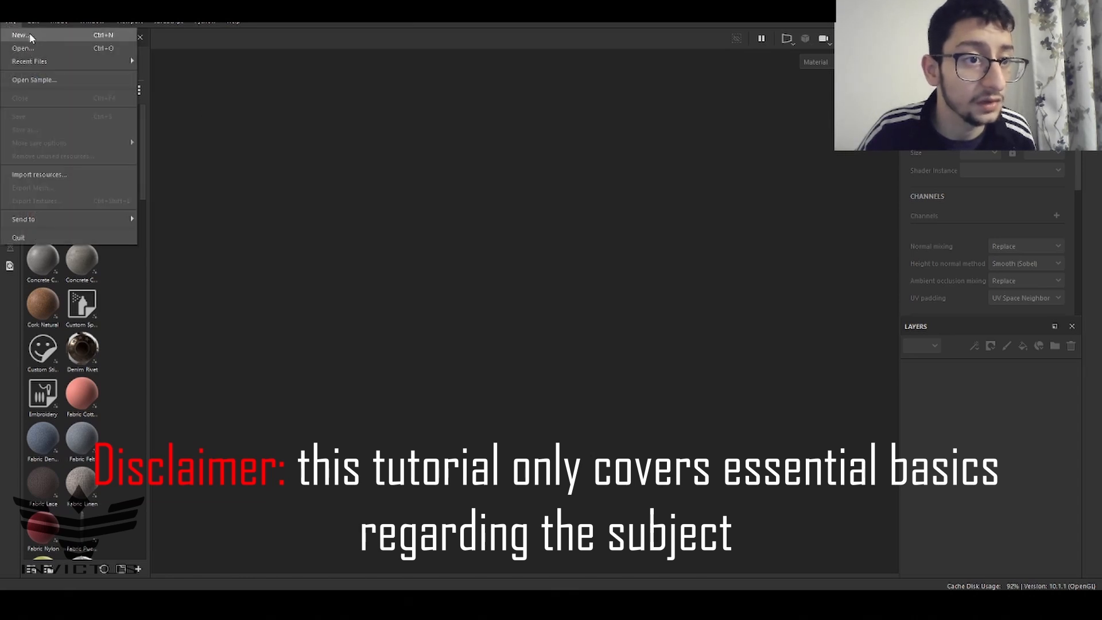
pyautogui.click(20, 35)
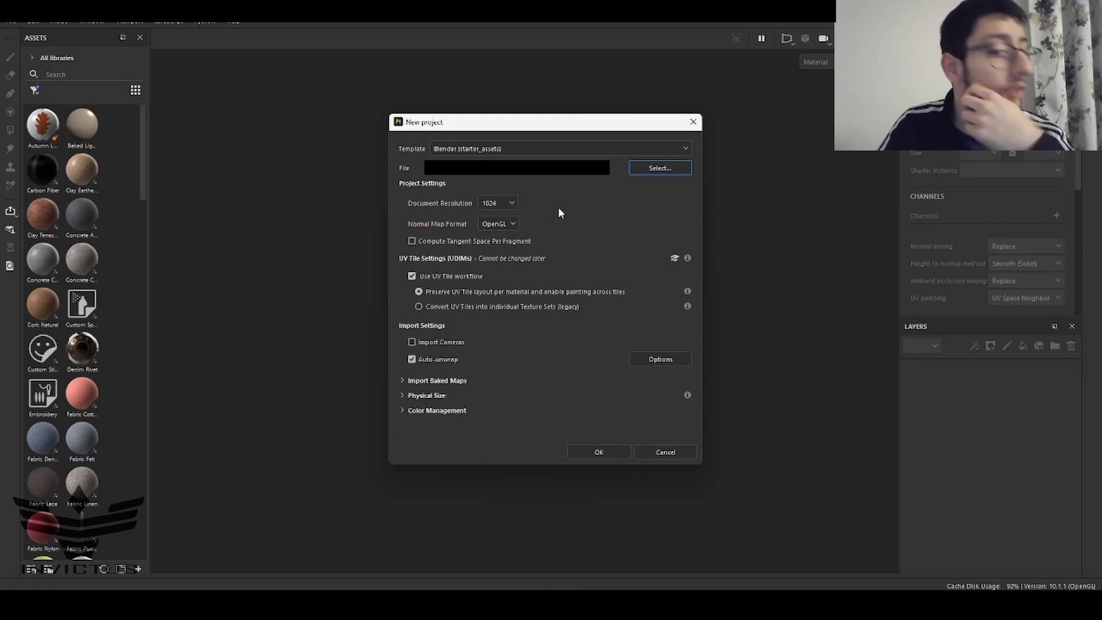
pyautogui.click(506, 203)
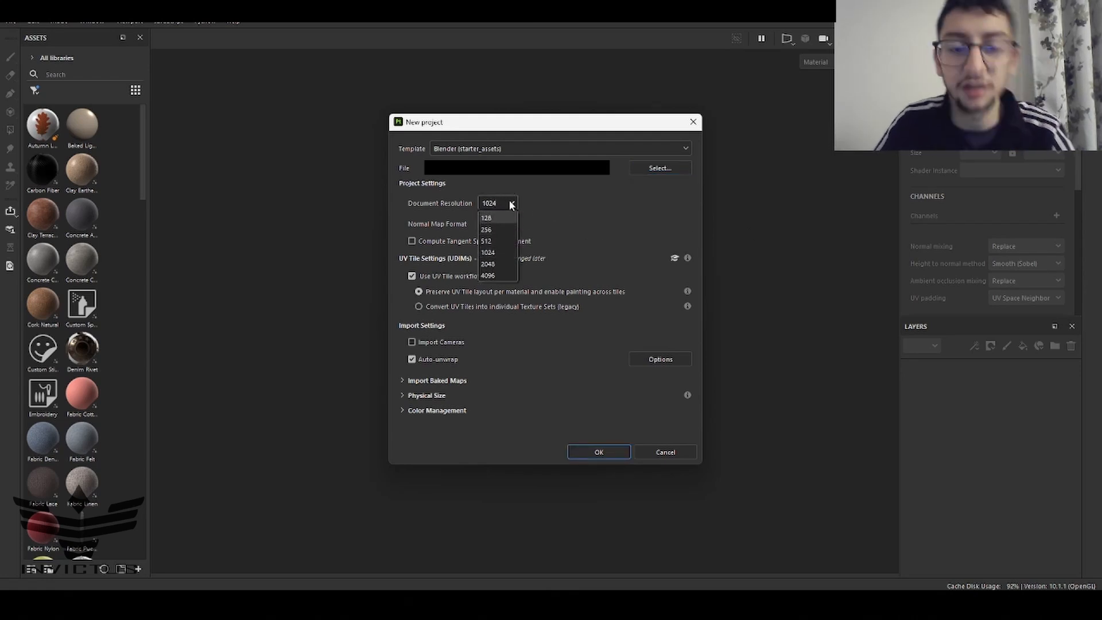
pyautogui.click(498, 276)
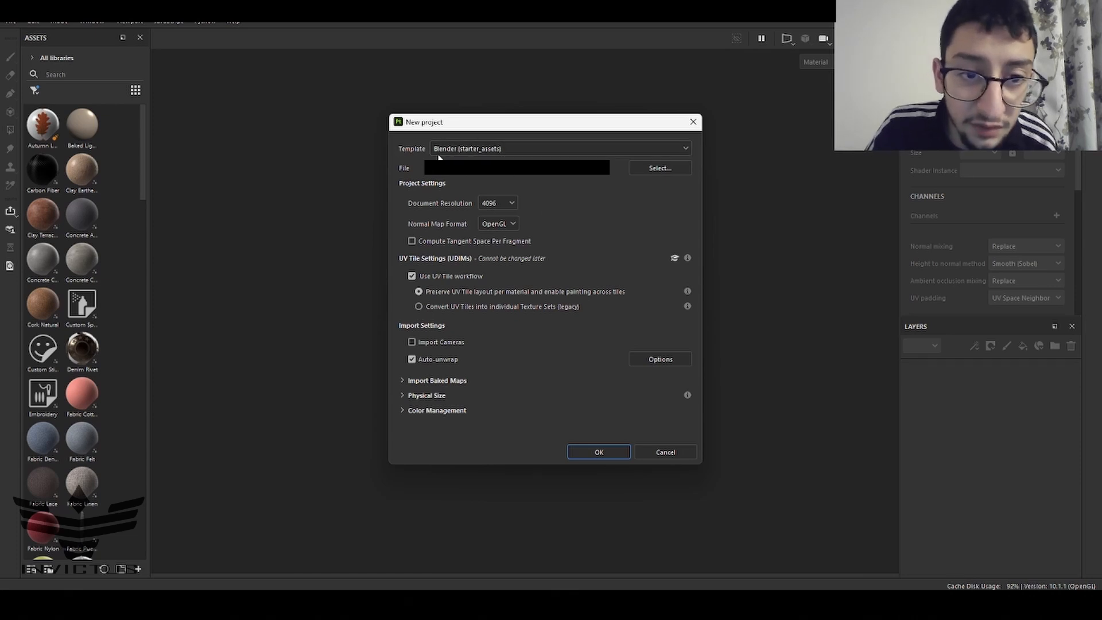
# Look through the available project templates, keeping Blender (starter_assets) selected
pyautogui.click(465, 149)
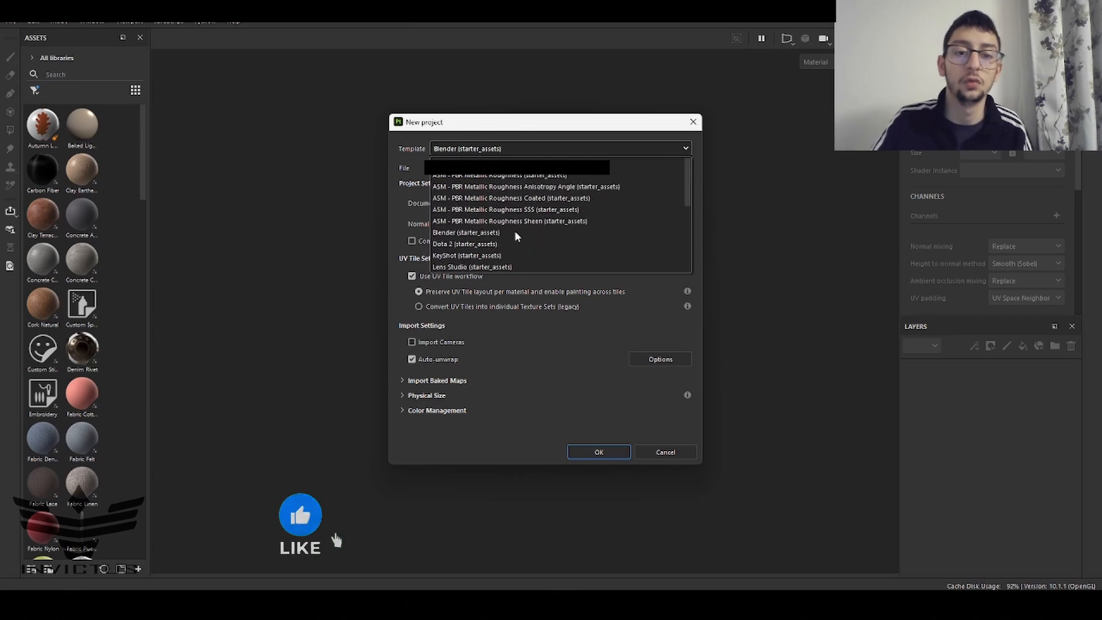
pyautogui.click(480, 151)
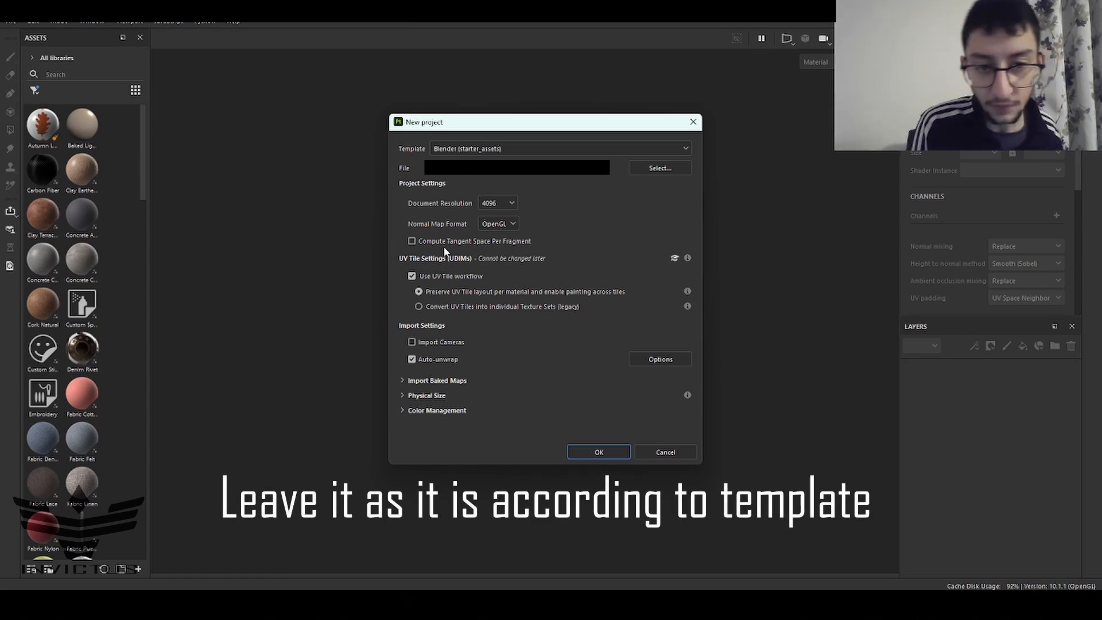
pyautogui.click(481, 151)
pyautogui.click(481, 151)
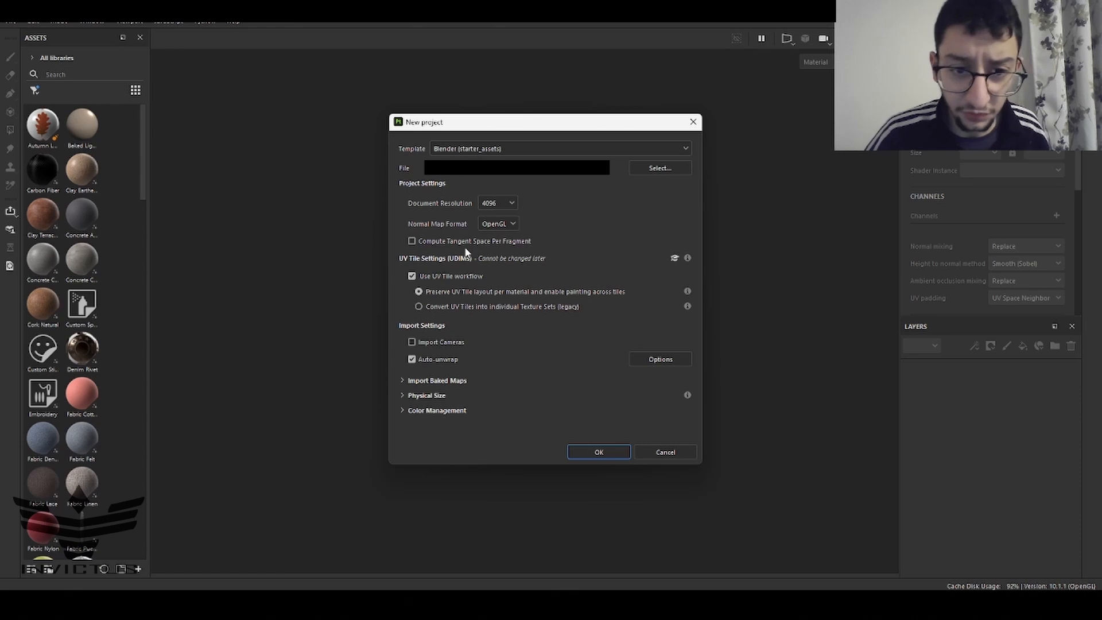
# Turn Compute Tangent Space Per Fragment on and back off, and check the project template again
pyautogui.click(412, 241)
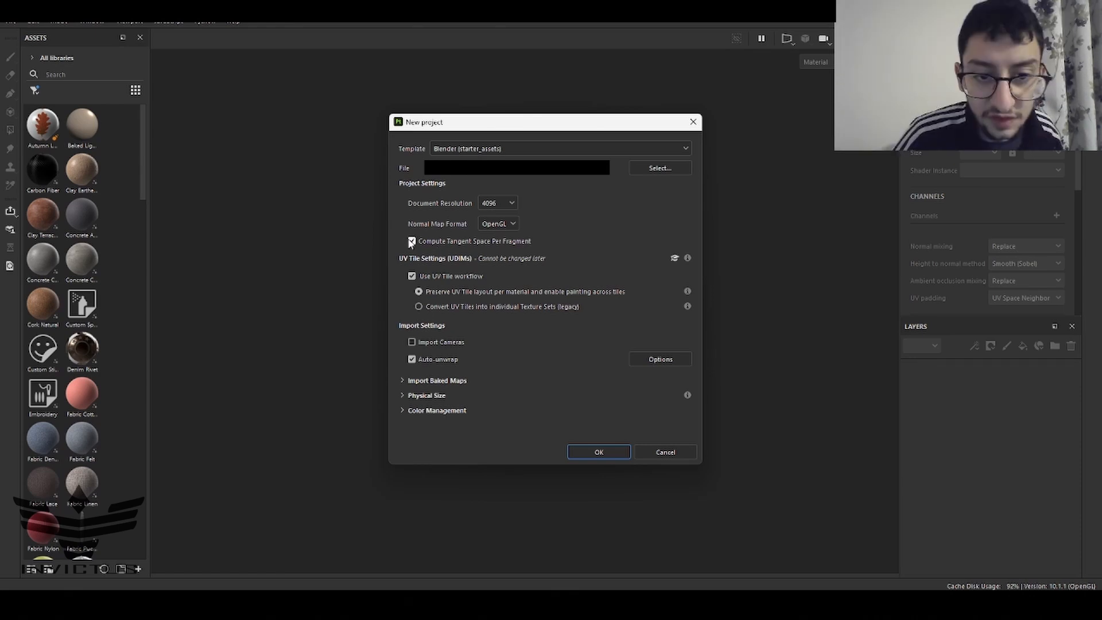
pyautogui.click(411, 241)
pyautogui.click(542, 149)
pyautogui.click(542, 149)
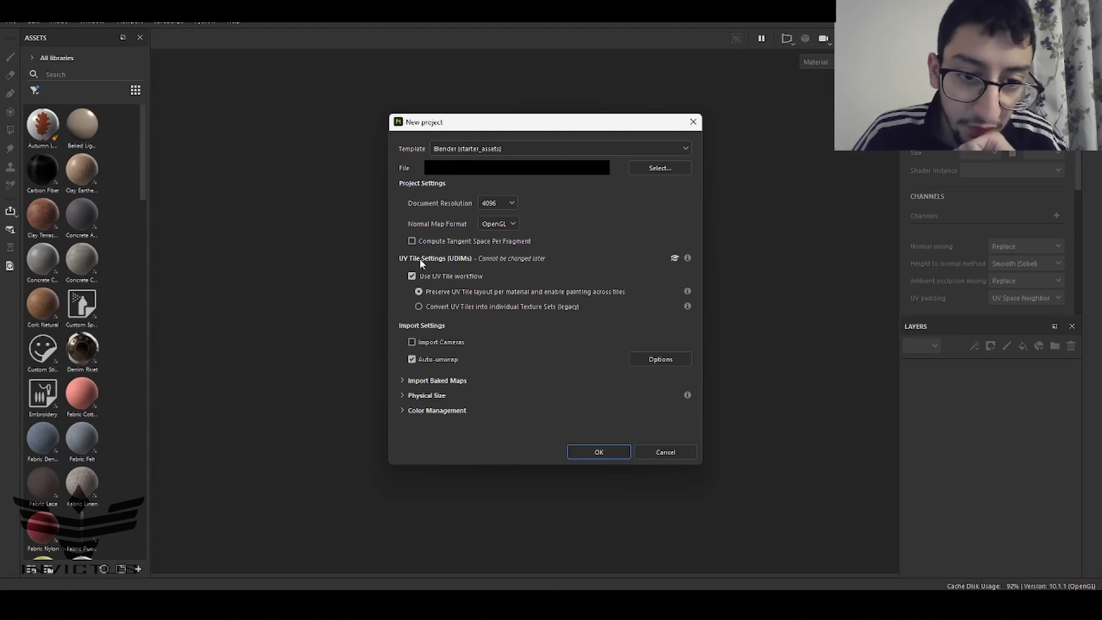
# Switch the UV Tile workflow off and back on while reading the information on the UV tile settings
pyautogui.moveTo(687, 259)
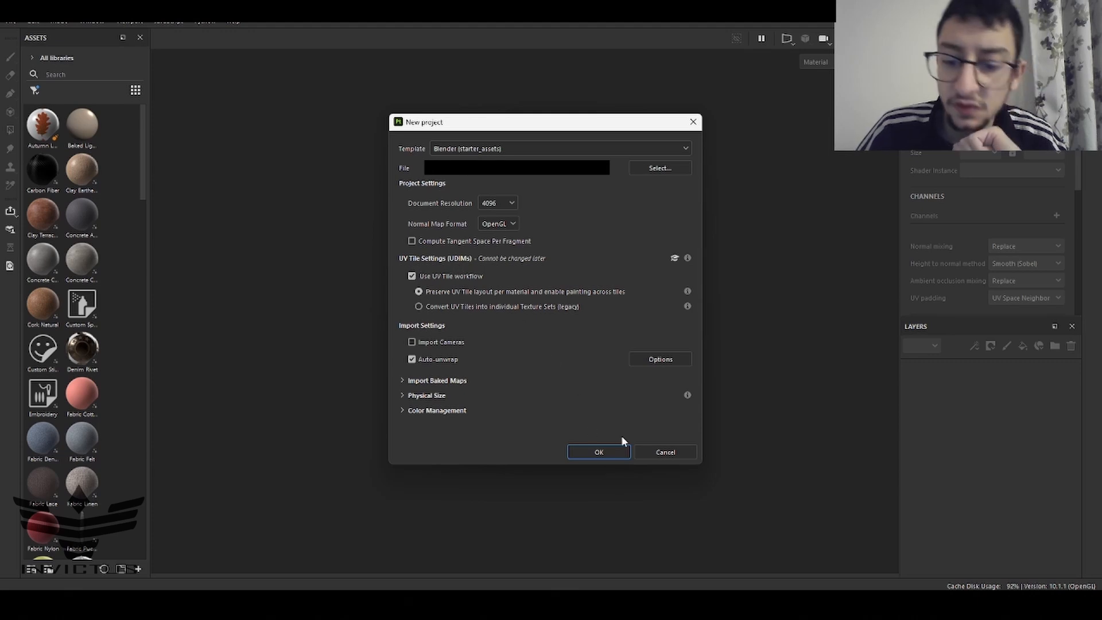
pyautogui.moveTo(779, 604)
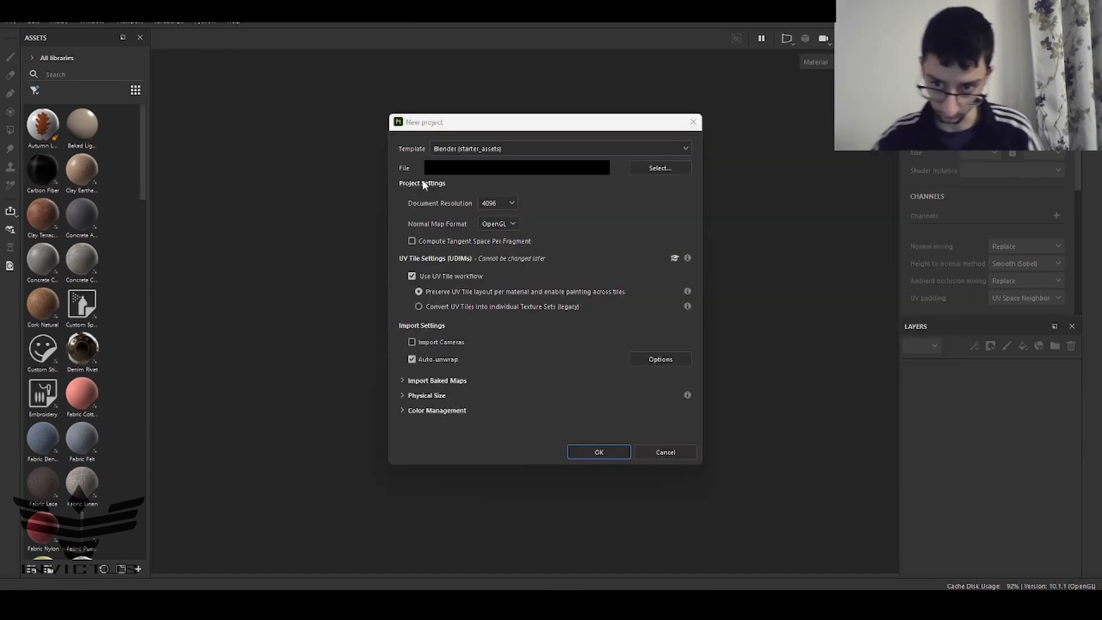
pyautogui.click(412, 276)
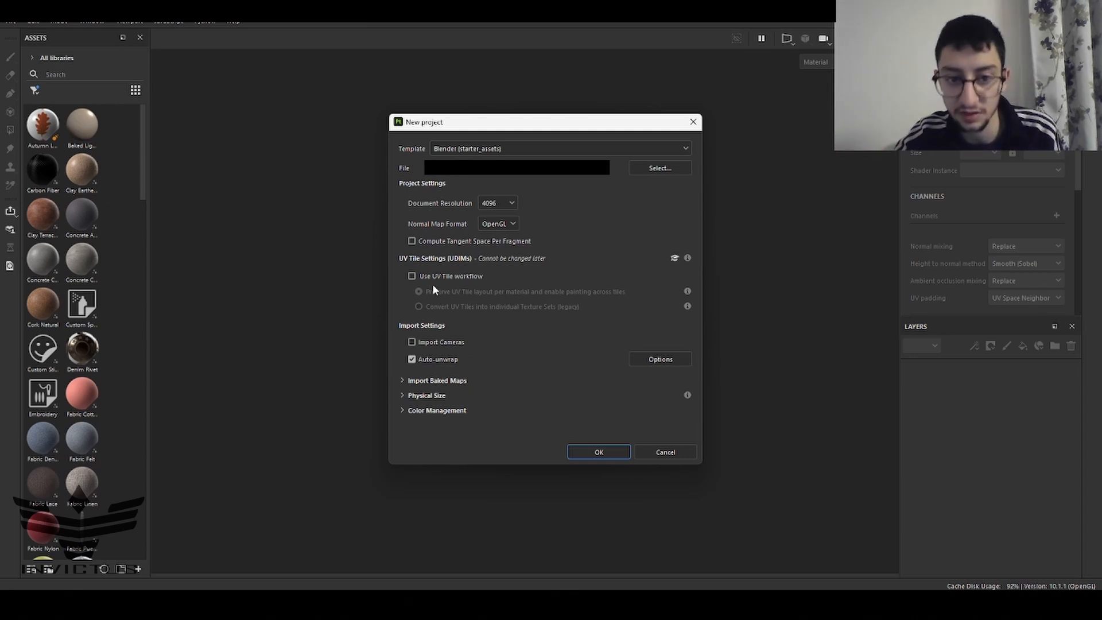
pyautogui.click(412, 276)
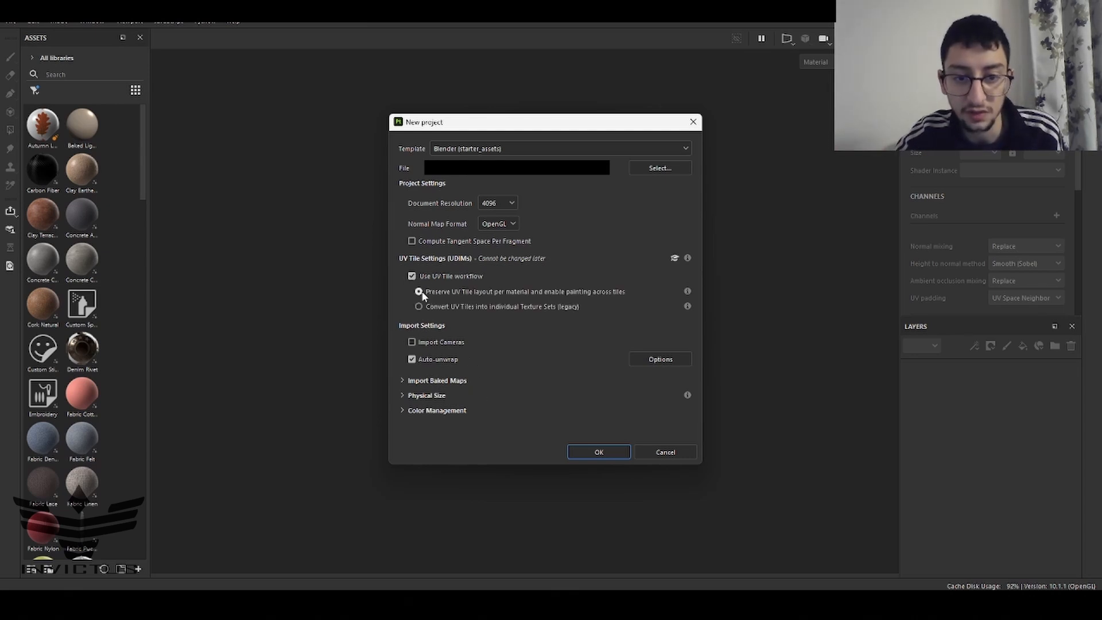
pyautogui.moveTo(690, 292)
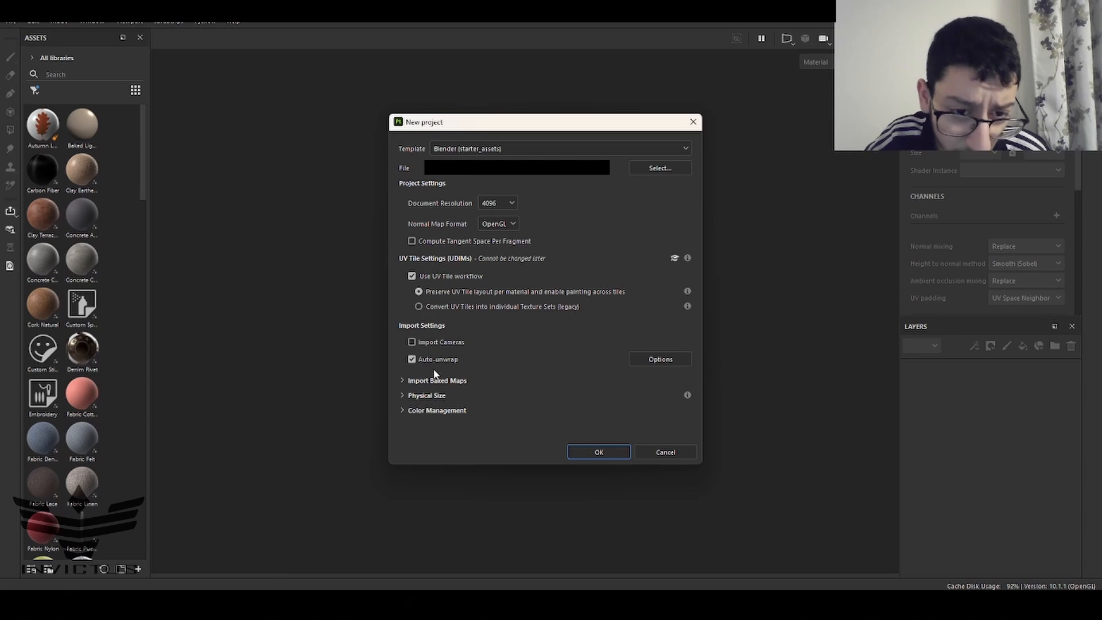
# Open the auto-unwrap options, try Generate only missing data for Seams, and restore Recompute all
pyautogui.click(659, 360)
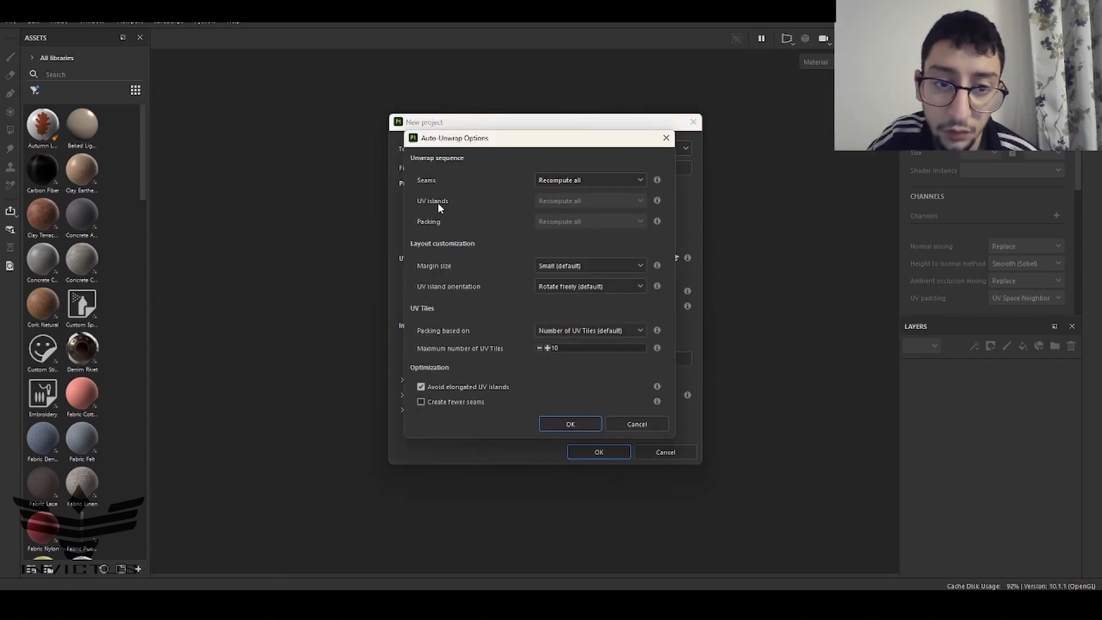
pyautogui.click(577, 180)
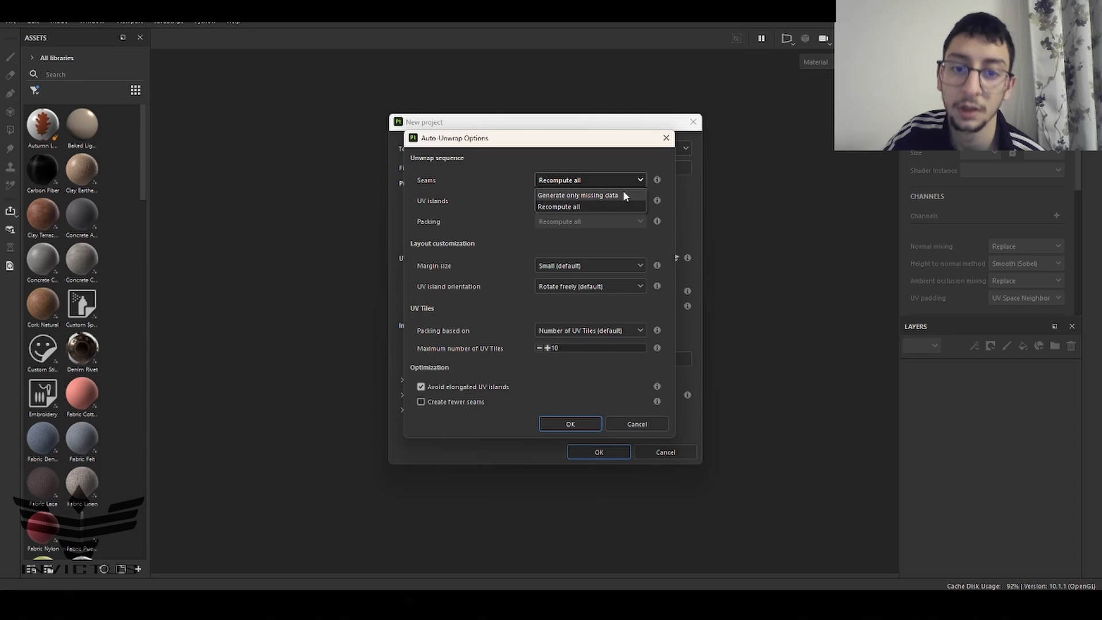
pyautogui.click(594, 196)
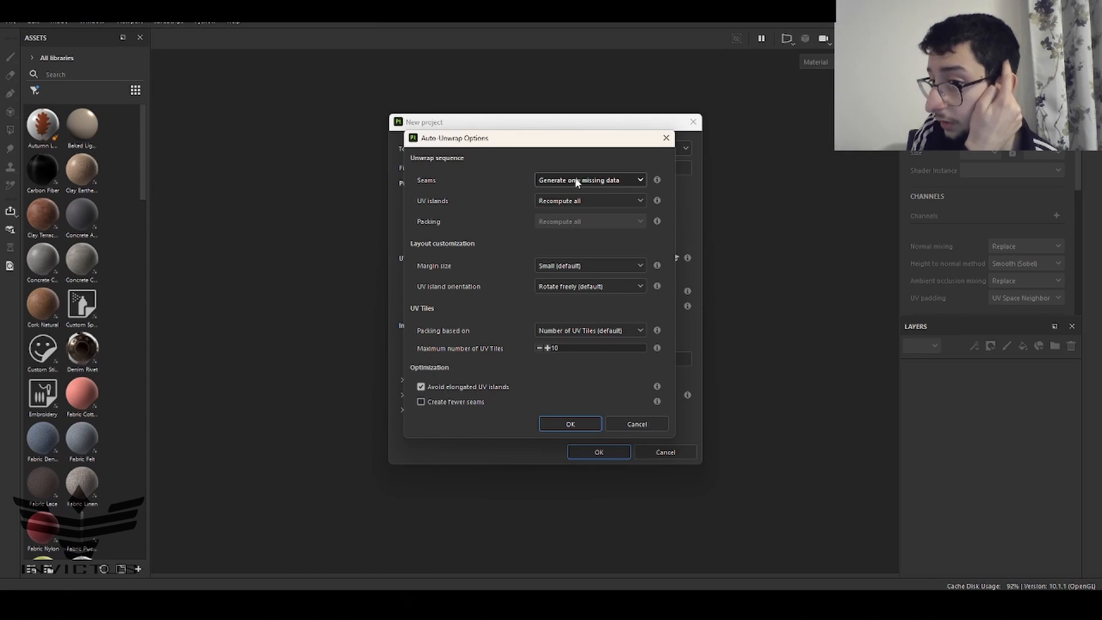
pyautogui.click(577, 181)
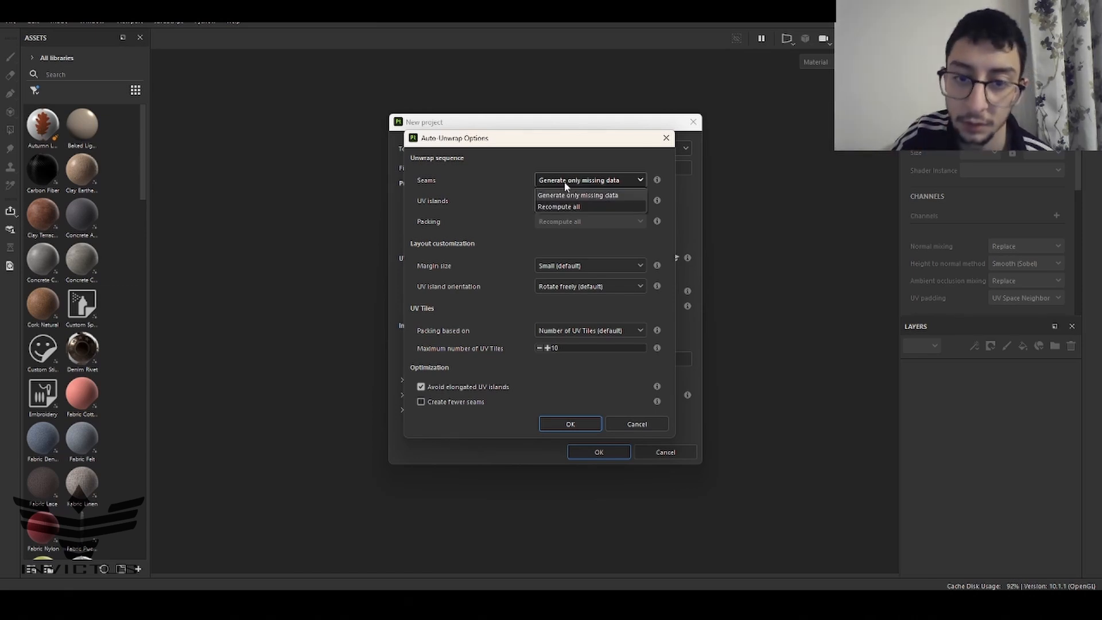
pyautogui.click(574, 211)
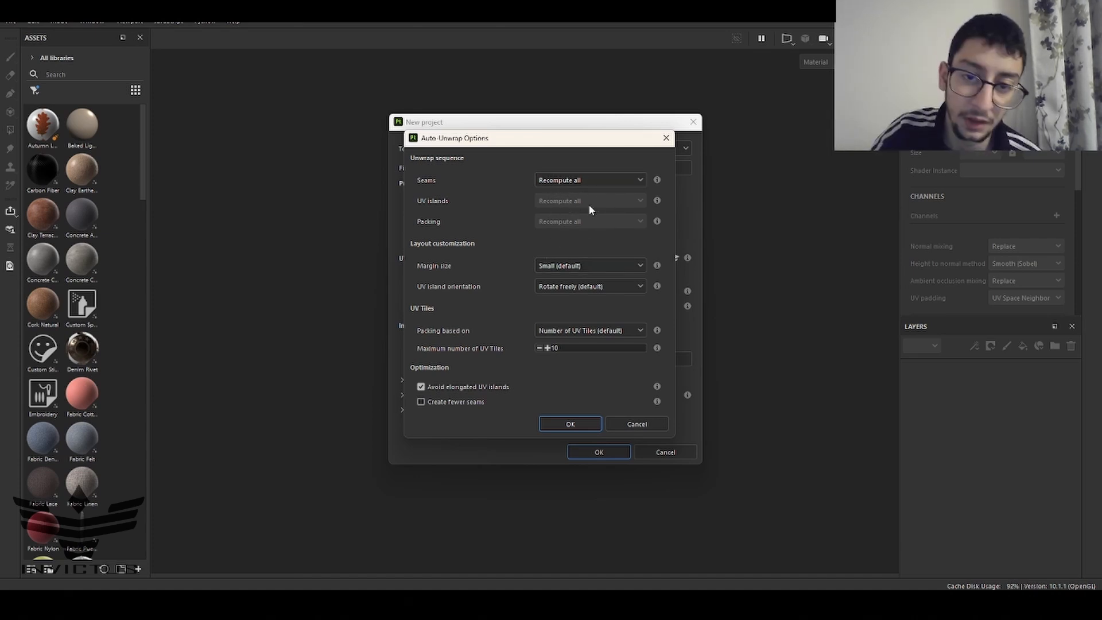
# Try Generate only missing data for both Seams and UV islands, and return both to Recompute all
pyautogui.click(596, 179)
pyautogui.click(578, 195)
pyautogui.click(585, 201)
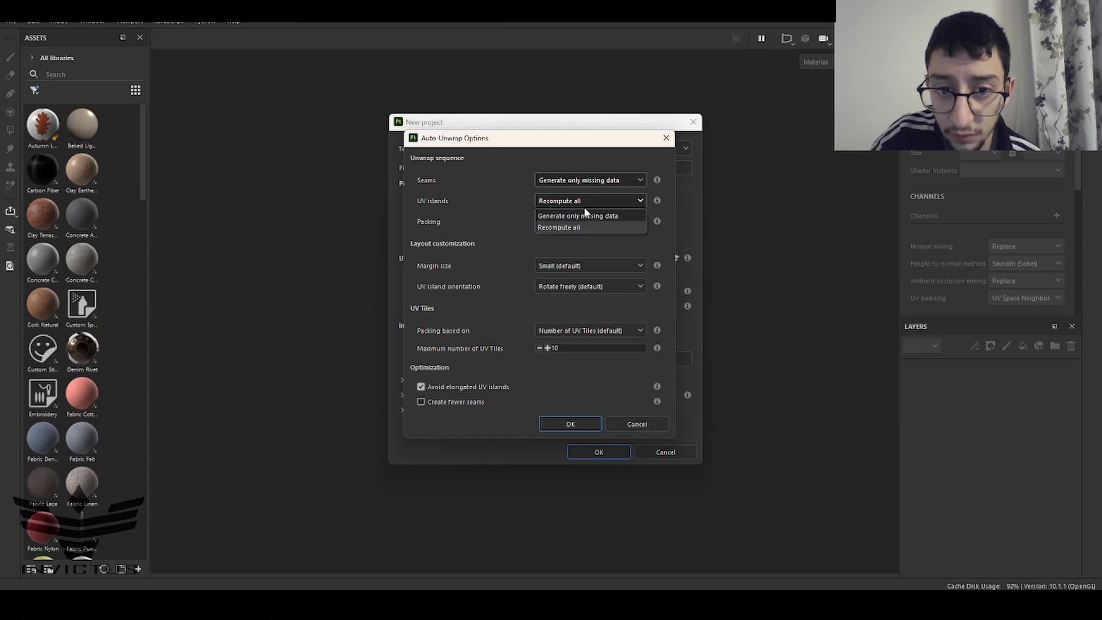
pyautogui.click(579, 216)
pyautogui.click(586, 199)
pyautogui.click(575, 227)
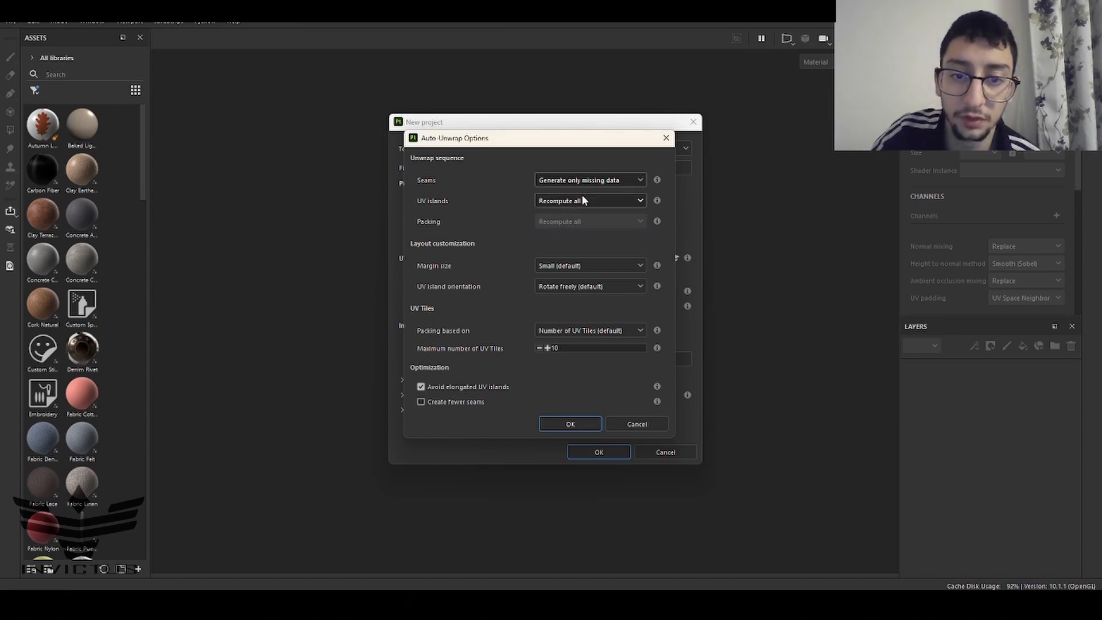
pyautogui.click(581, 182)
pyautogui.click(572, 207)
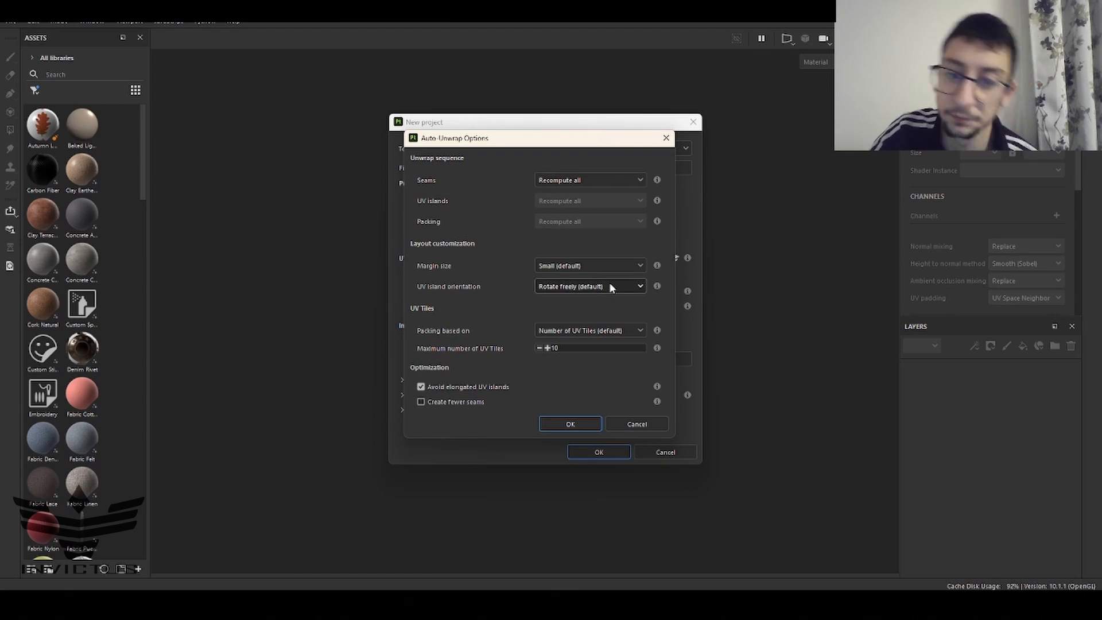
# Review the auto-unwrap choices for margin size, UV island orientation and UV tile packing
pyautogui.click(607, 268)
pyautogui.click(628, 264)
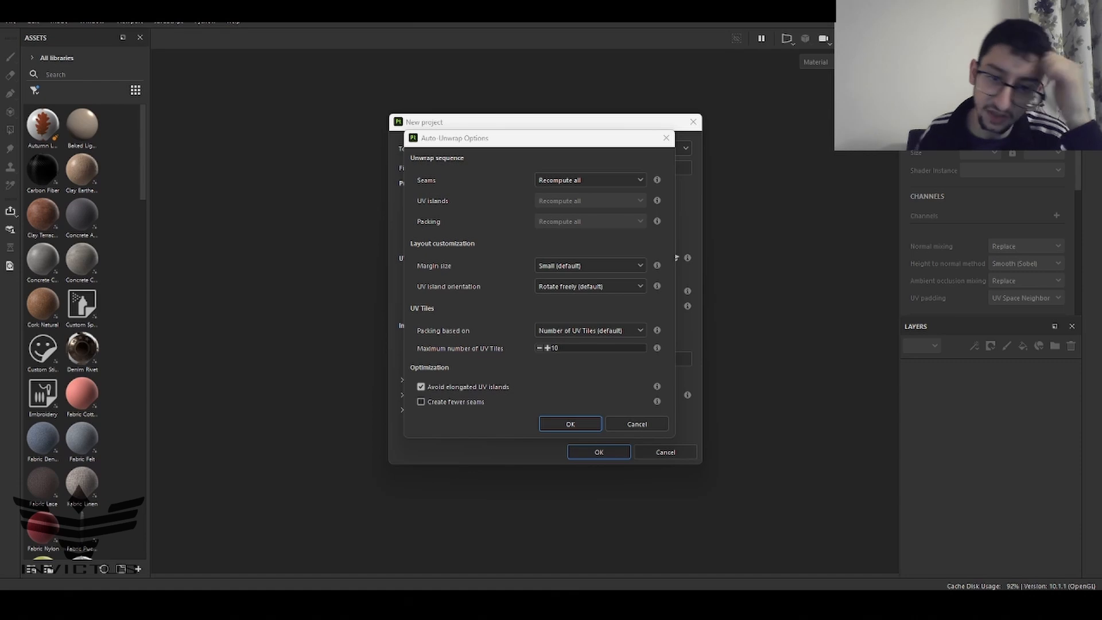
pyautogui.click(494, 159)
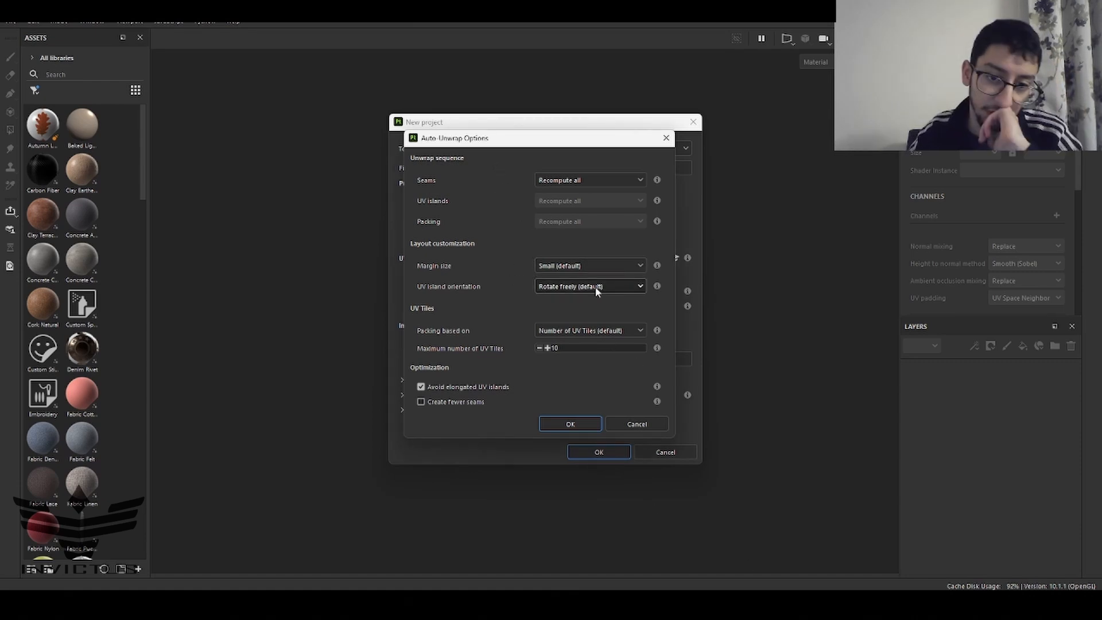
pyautogui.moveTo(658, 288)
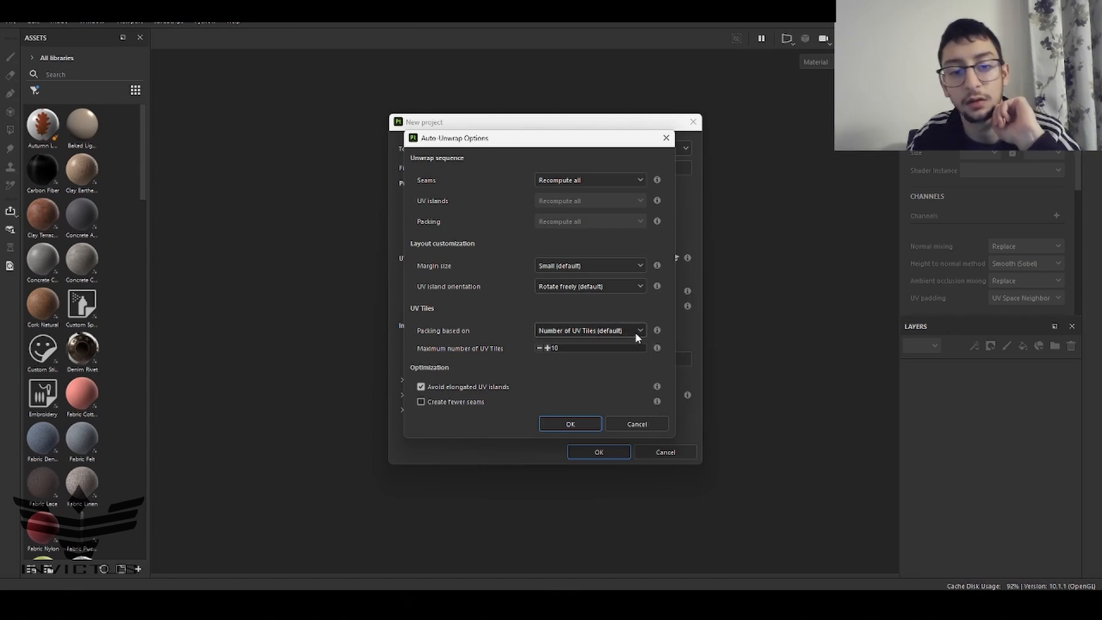
pyautogui.click(592, 331)
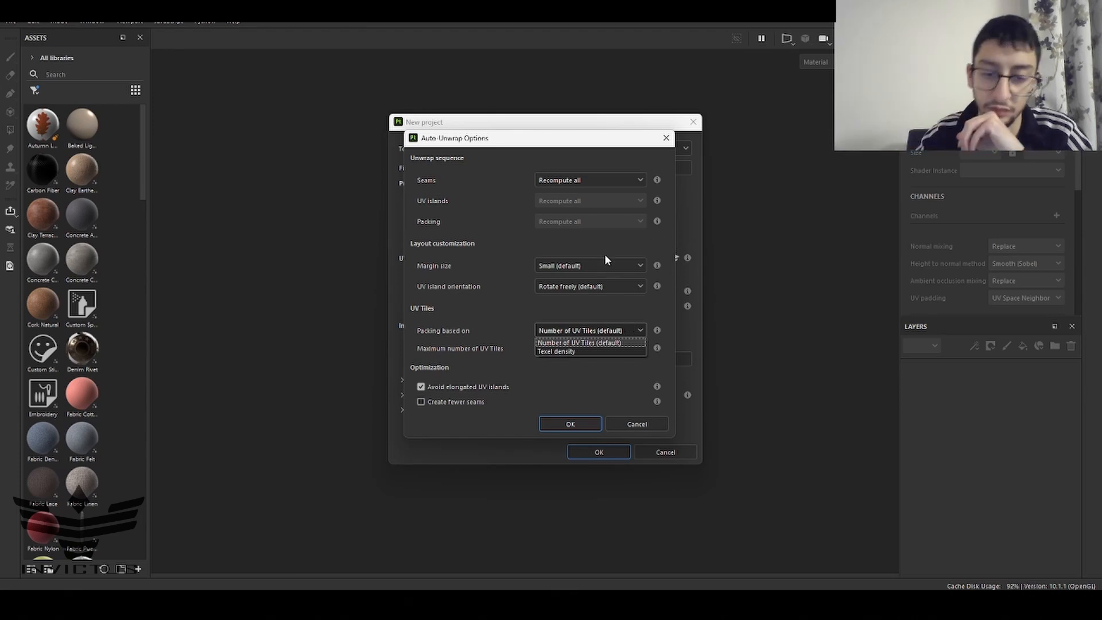
pyautogui.click(476, 348)
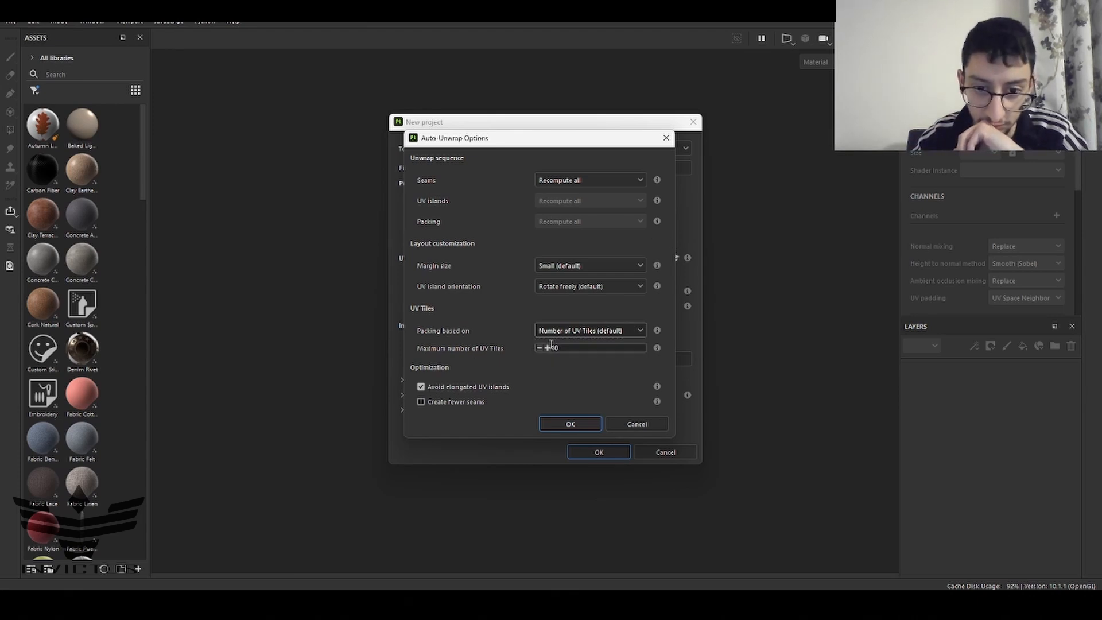
# Set the maximum number of UV Tiles to 1 and close the auto-unwrap options
pyautogui.click(574, 347)
pyautogui.press('BackSpace')
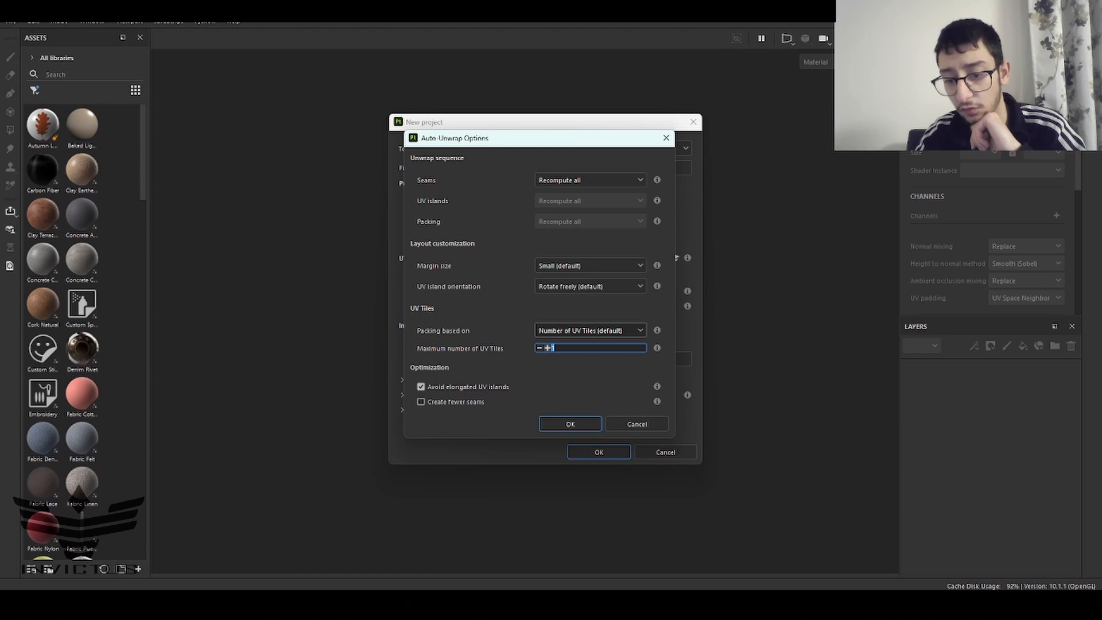
pyautogui.click(778, 604)
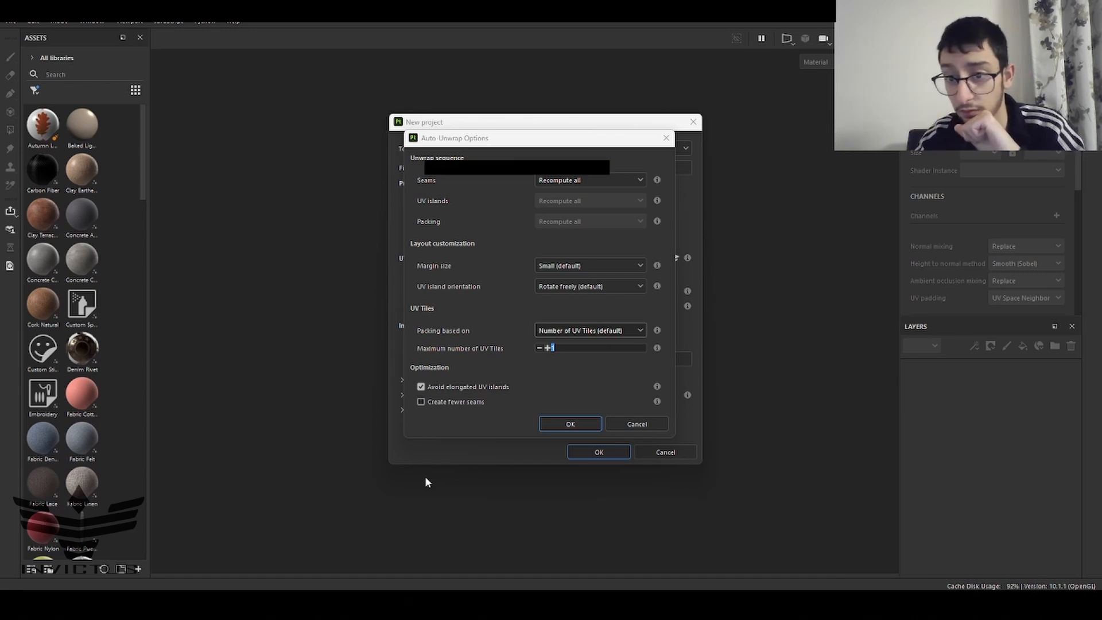
pyautogui.click(459, 384)
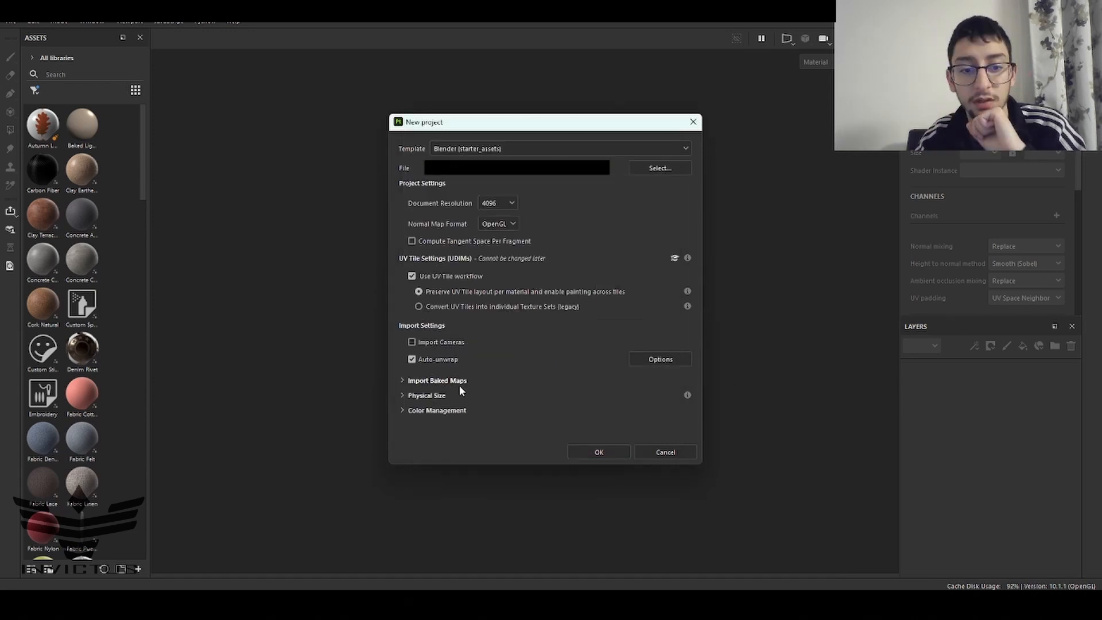
# Examine the Import Baked Maps, Physical Size and Color Management settings of the new project
pyautogui.click(453, 384)
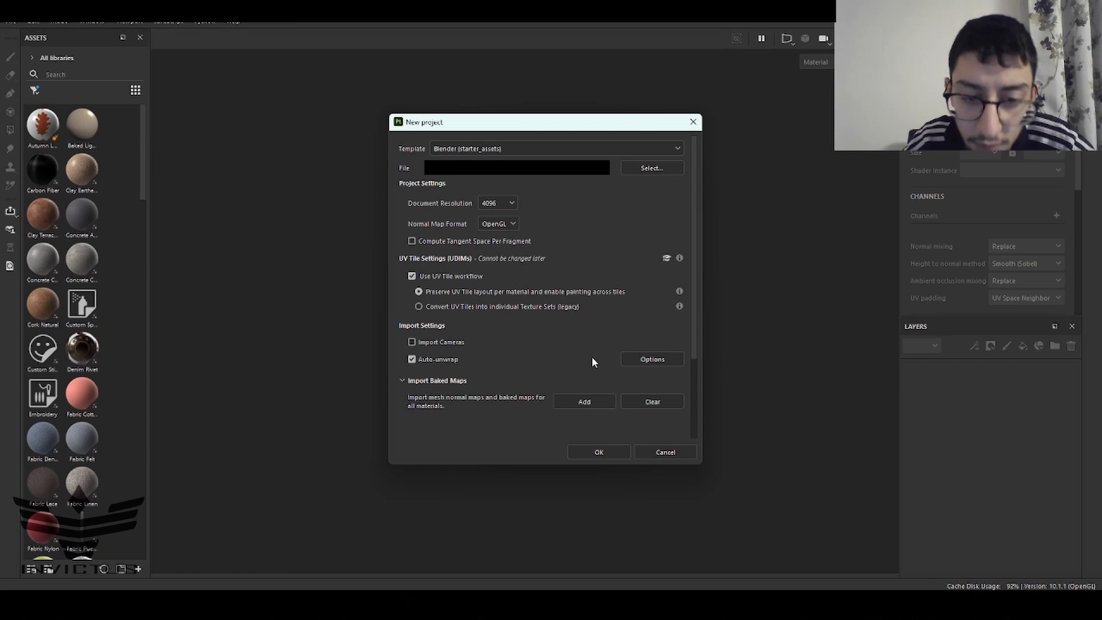
pyautogui.scroll(-1, 472, 370)
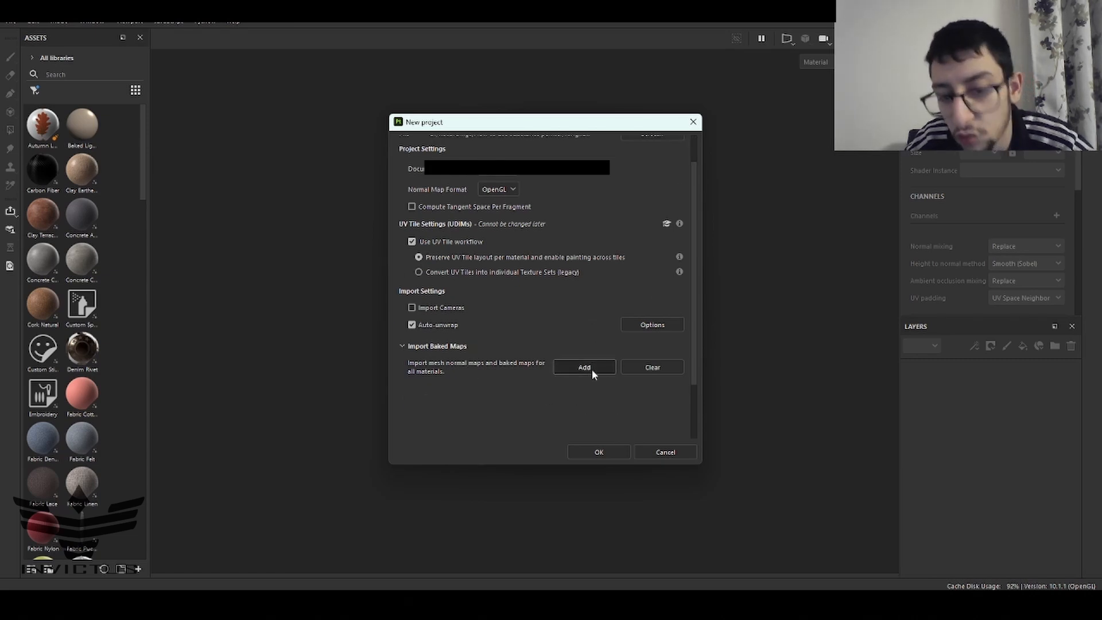
pyautogui.click(450, 347)
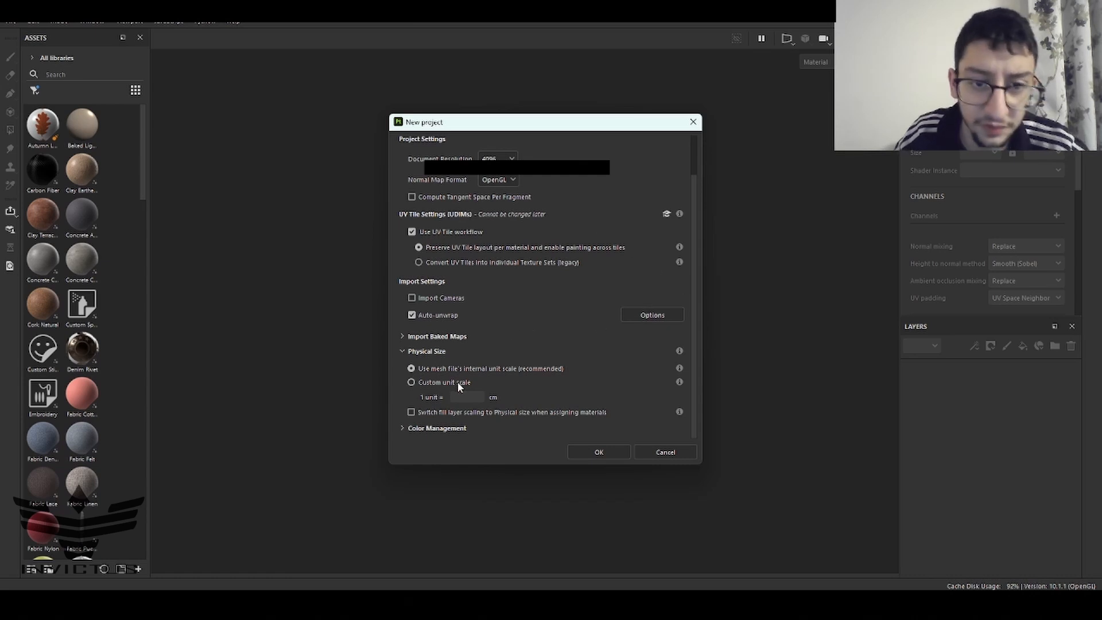
pyautogui.click(432, 352)
pyautogui.click(501, 366)
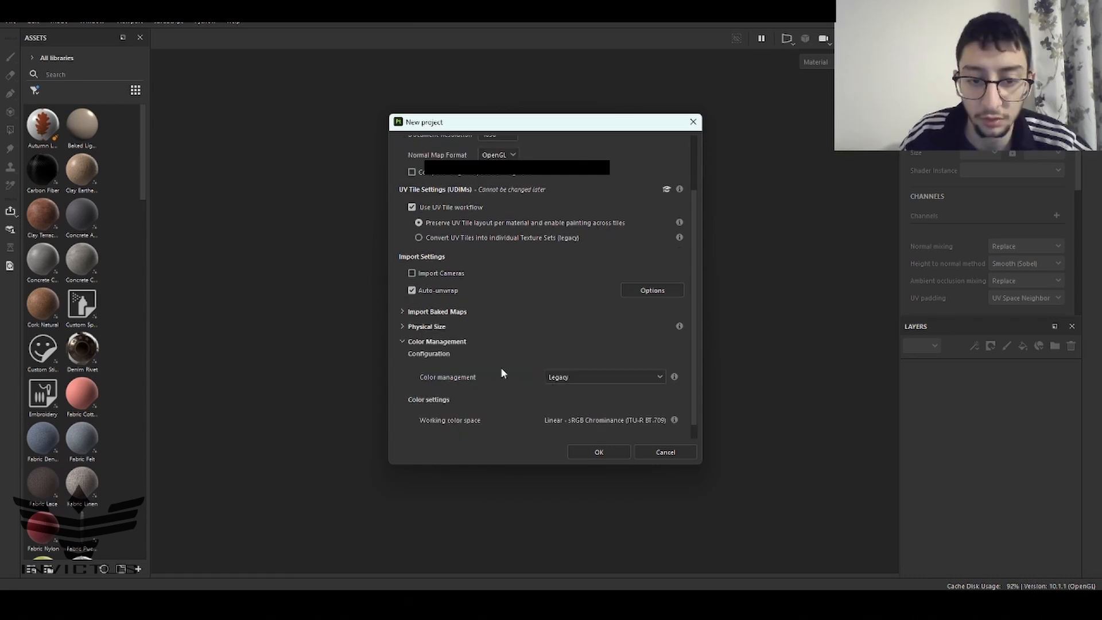
# Collapse the Color Management settings and create the new project
pyautogui.click(431, 342)
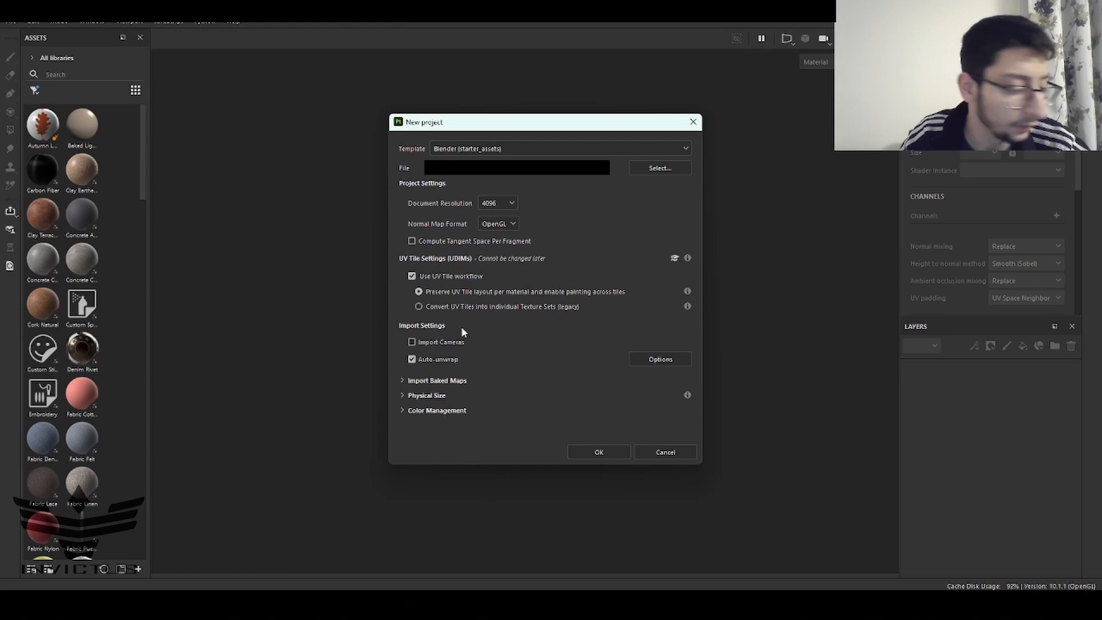
pyautogui.click(599, 452)
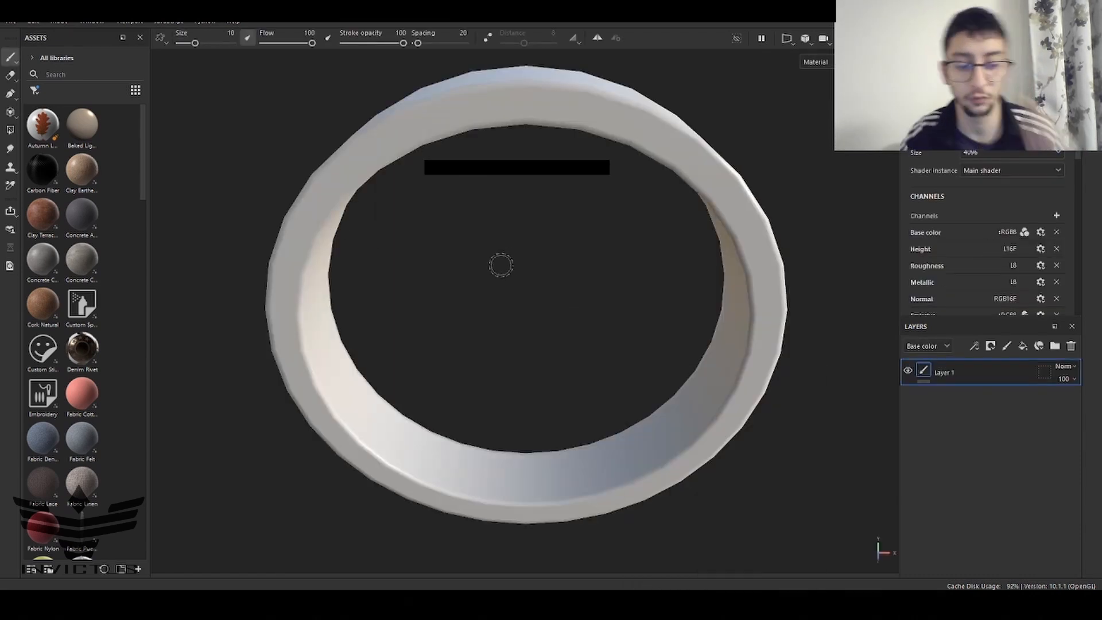
# Bake the ring's Normal, World space normal, ID, Ambient occlusion, Curvature, Position and Thickness mesh maps at output size 1024
pyautogui.keyDown('alt'); pyautogui.moveTo(501, 265); pyautogui.dragTo(1002, 395); pyautogui.keyUp('alt')
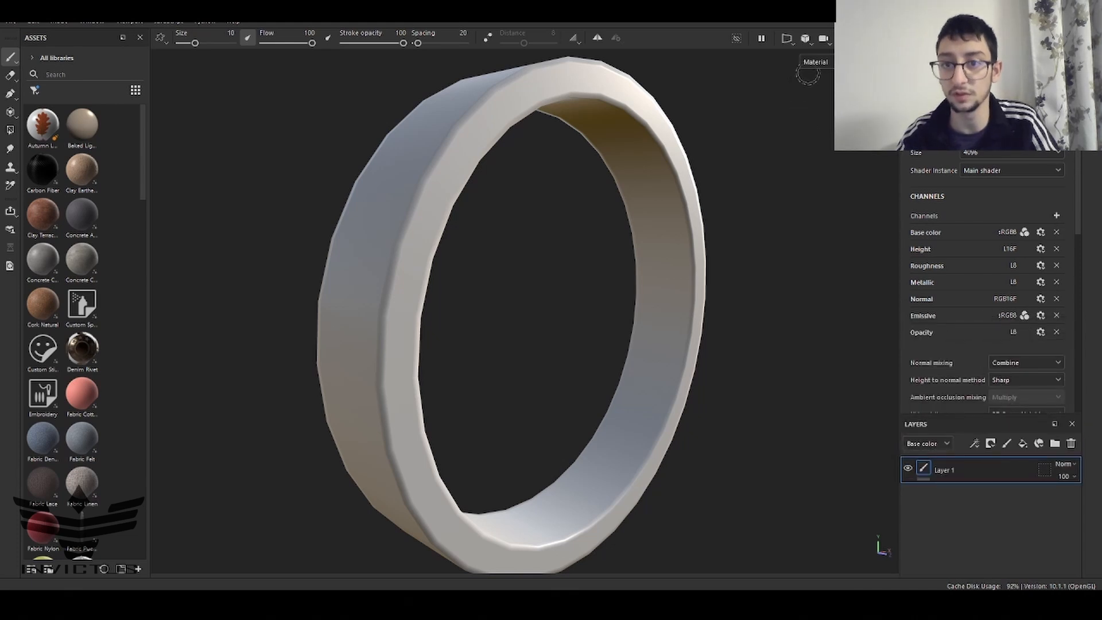
pyautogui.hotkey('ctrl', 'shift', 'b')
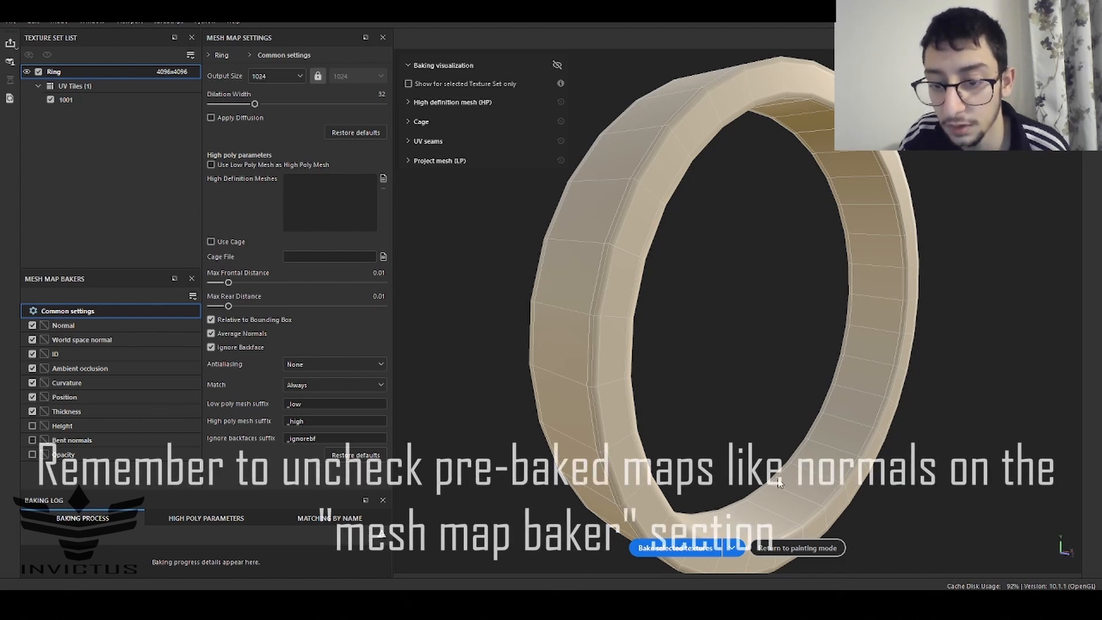
pyautogui.click(674, 555)
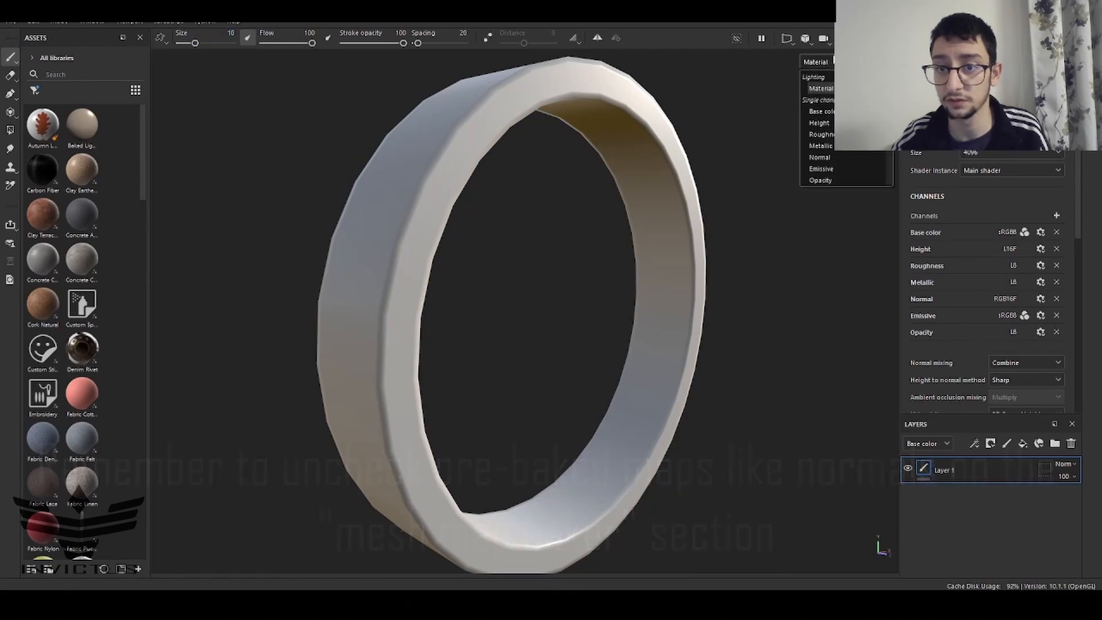
# Show only the Base color channel and add a fill layer with base color FF0000
pyautogui.click(821, 111)
pyautogui.keyDown('alt'); pyautogui.moveTo(810, 159); pyautogui.dragTo(377, 182); pyautogui.keyUp('alt')
pyautogui.click(1023, 444)
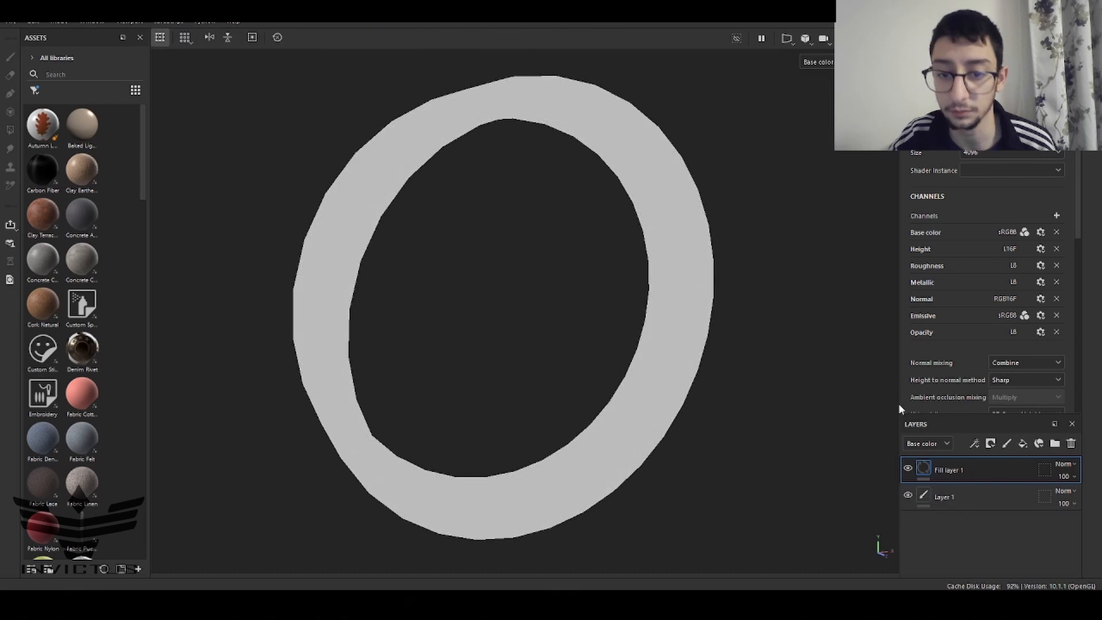
pyautogui.scroll(-3, 832, 356)
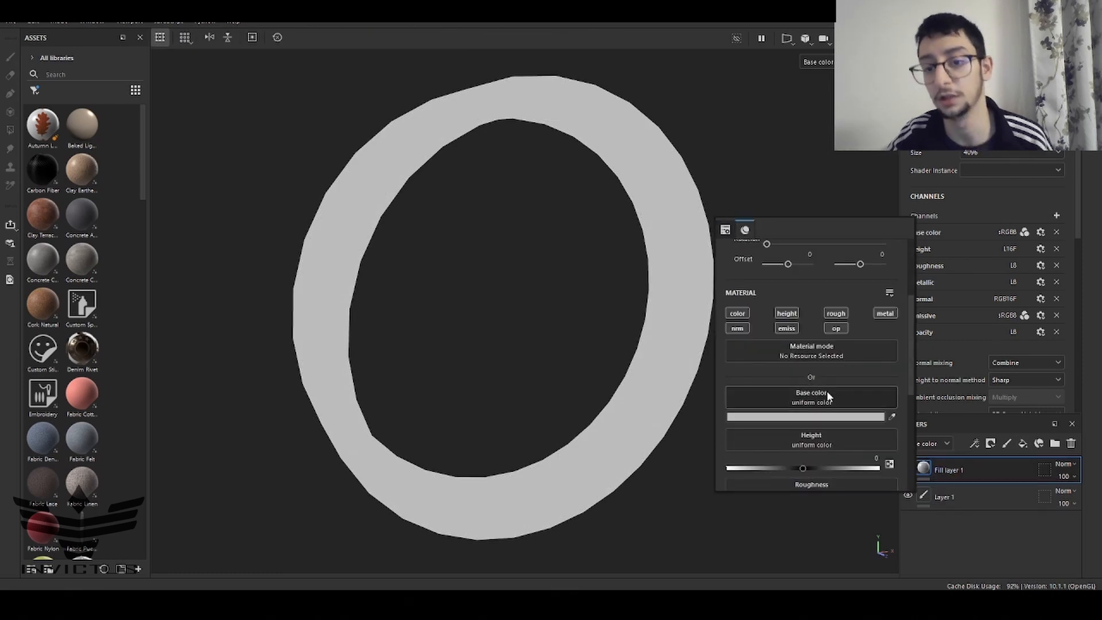
pyautogui.click(815, 414)
pyautogui.moveTo(892, 408); pyautogui.dragTo(1051, 370)
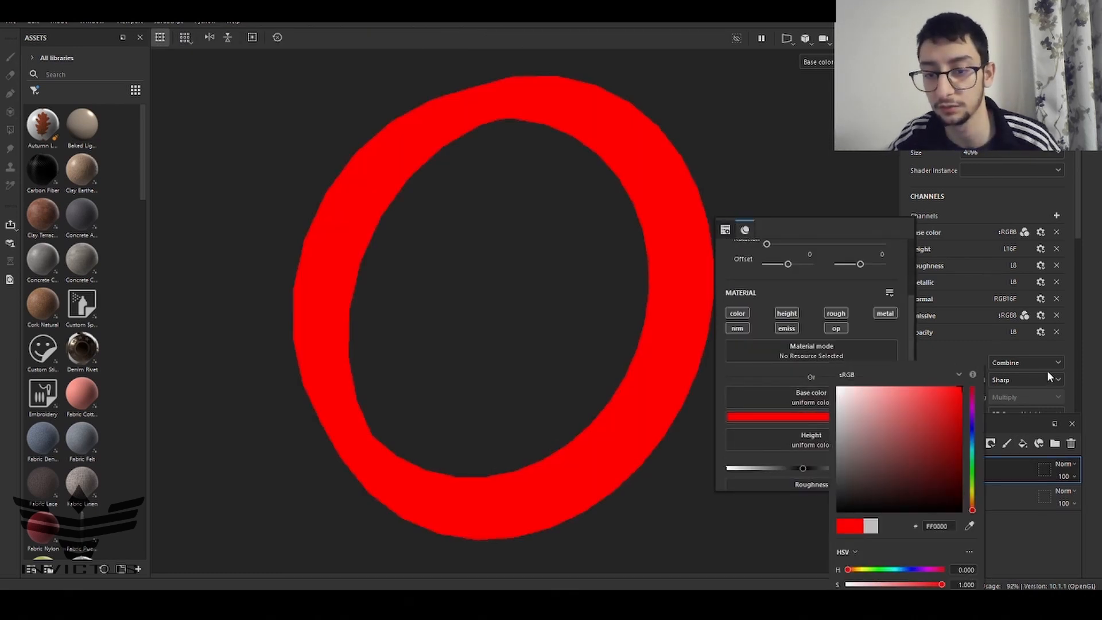
# Compare the red ring in the Material, Base color and Height views, and return to the Material view
pyautogui.keyDown('alt'); pyautogui.moveTo(770, 298); pyautogui.dragTo(850, 86); pyautogui.keyUp('alt')
pyautogui.click(818, 61)
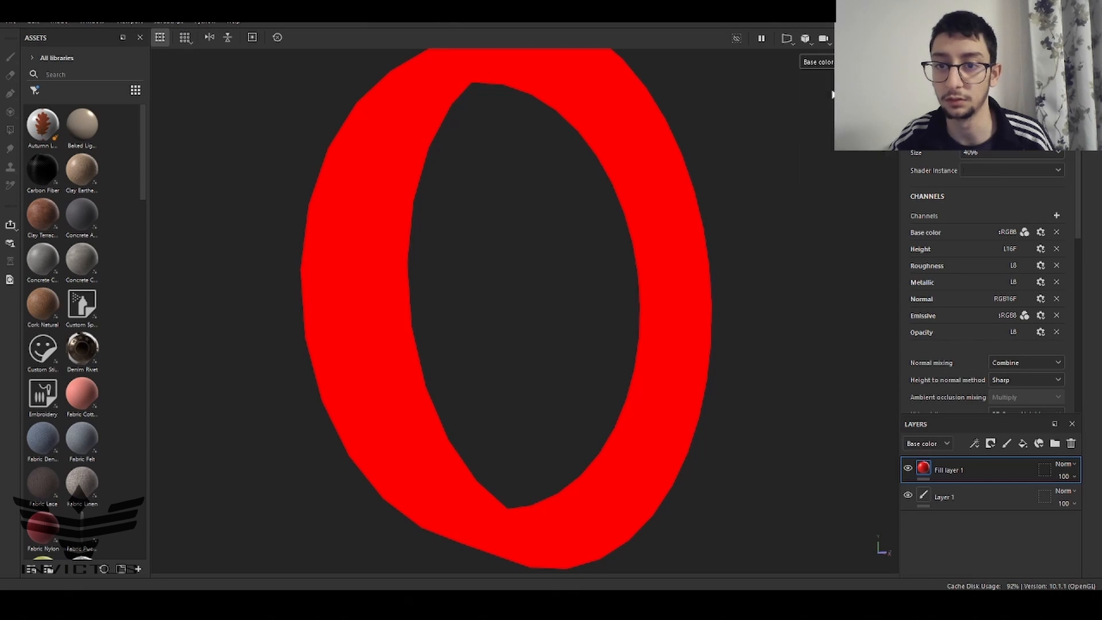
pyautogui.click(821, 88)
pyautogui.click(819, 62)
pyautogui.click(828, 113)
pyautogui.keyDown('alt'); pyautogui.moveTo(729, 137); pyautogui.dragTo(697, 429); pyautogui.keyUp('alt')
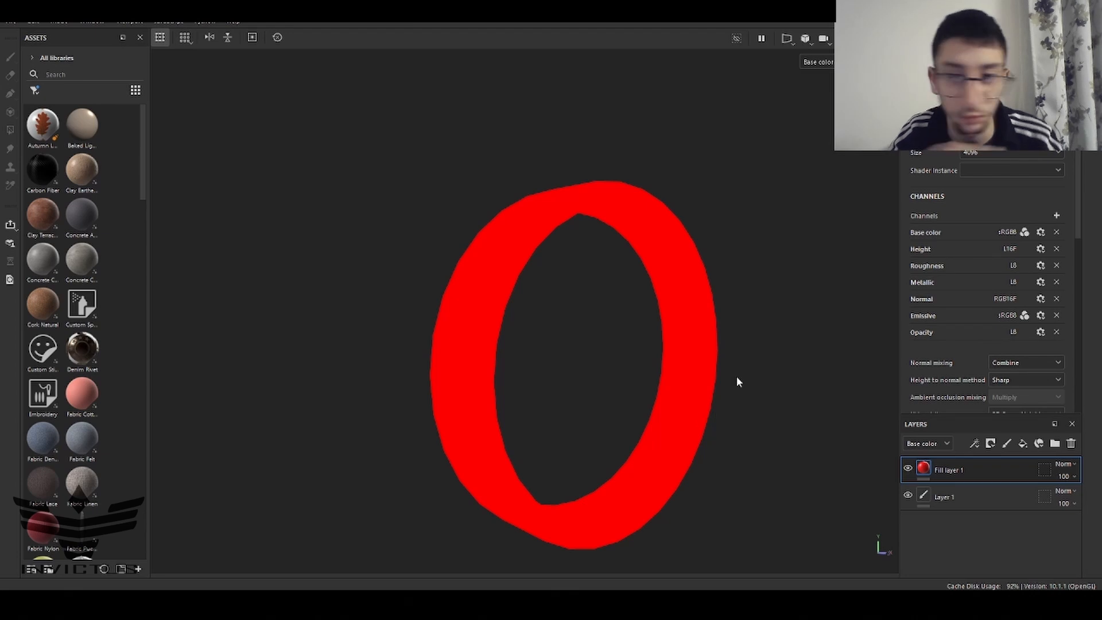
pyautogui.press('c')
pyautogui.keyDown('alt'); pyautogui.moveTo(733, 379); pyautogui.dragTo(604, 443); pyautogui.keyUp('alt')
pyautogui.keyDown('alt'); pyautogui.moveTo(637, 377); pyautogui.dragTo(524, 374); pyautogui.keyUp('alt')
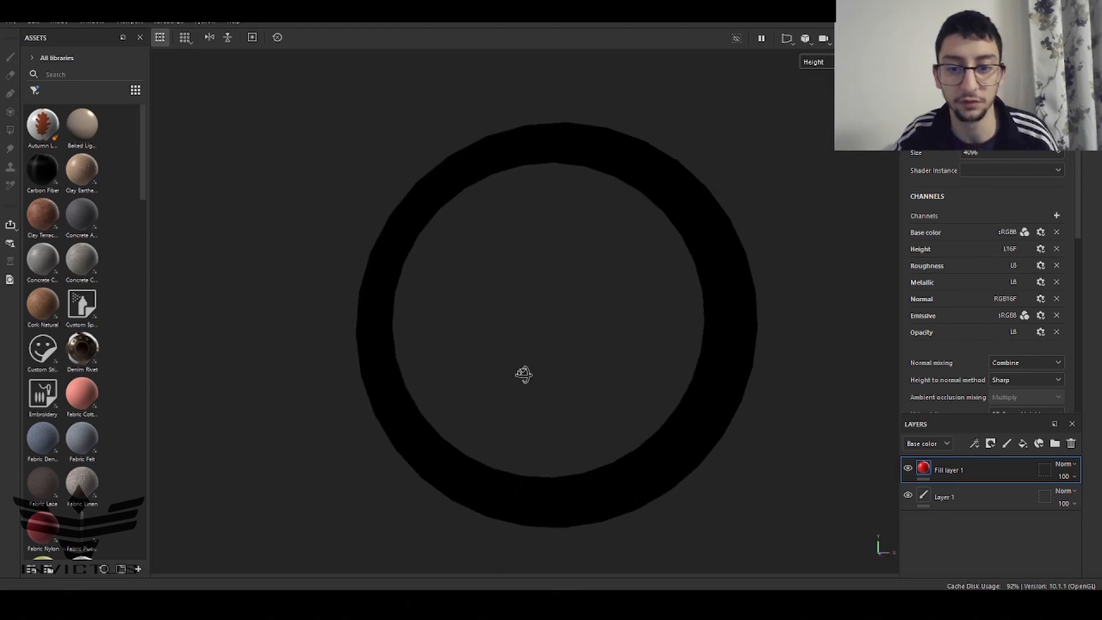
pyautogui.press('m')
pyautogui.press('f')
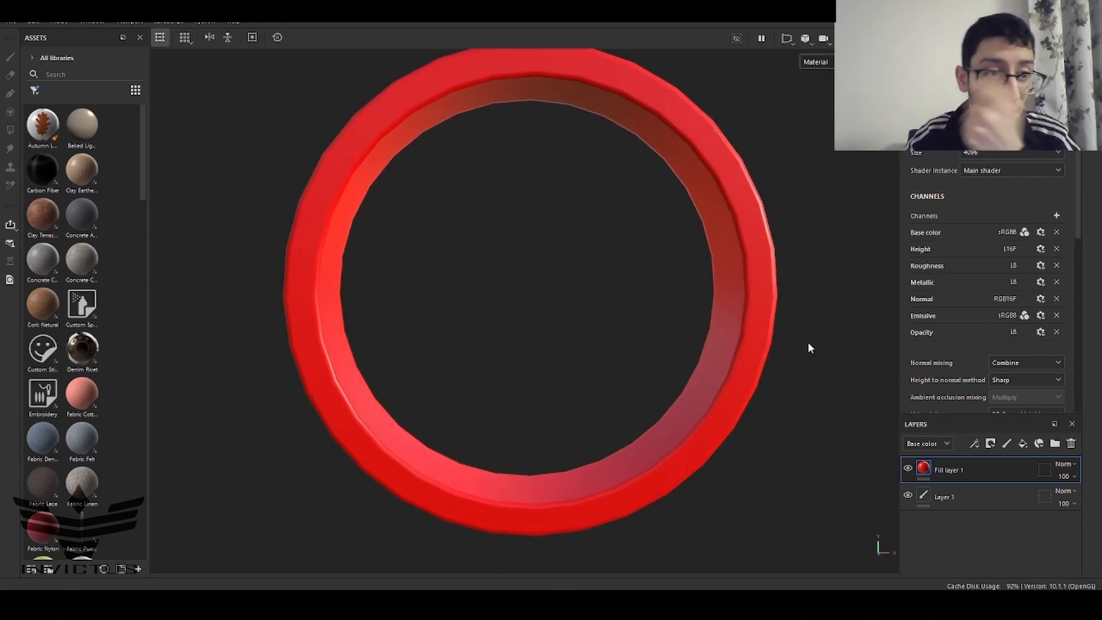
# Hide the red fill layer and apply the Clay Earthenware material to the ring as a new layer
pyautogui.click(908, 468)
pyautogui.moveTo(82, 171); pyautogui.dragTo(356, 181)
pyautogui.keyDown('alt'); pyautogui.moveTo(552, 198); pyautogui.dragTo(516, 236); pyautogui.keyUp('alt')
pyautogui.scroll(4, 609, 176)
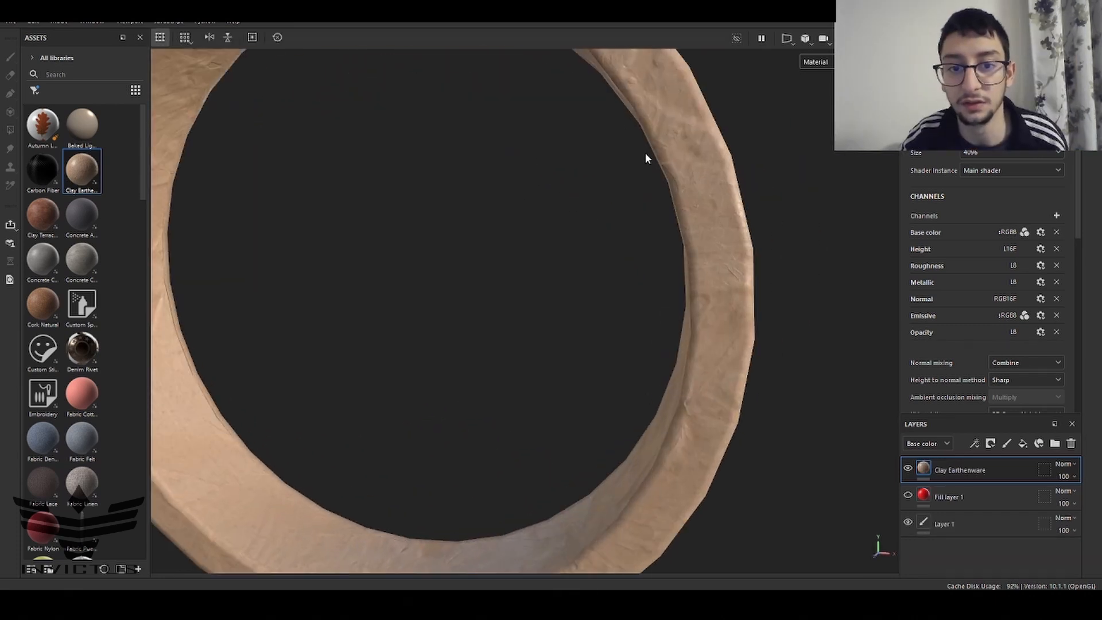
pyautogui.scroll(-1, 666, 140)
pyautogui.keyDown('alt'); pyautogui.moveTo(712, 118); pyautogui.dragTo(673, 313, button='middle'); pyautogui.keyUp('alt')
pyautogui.scroll(2, 630, 239)
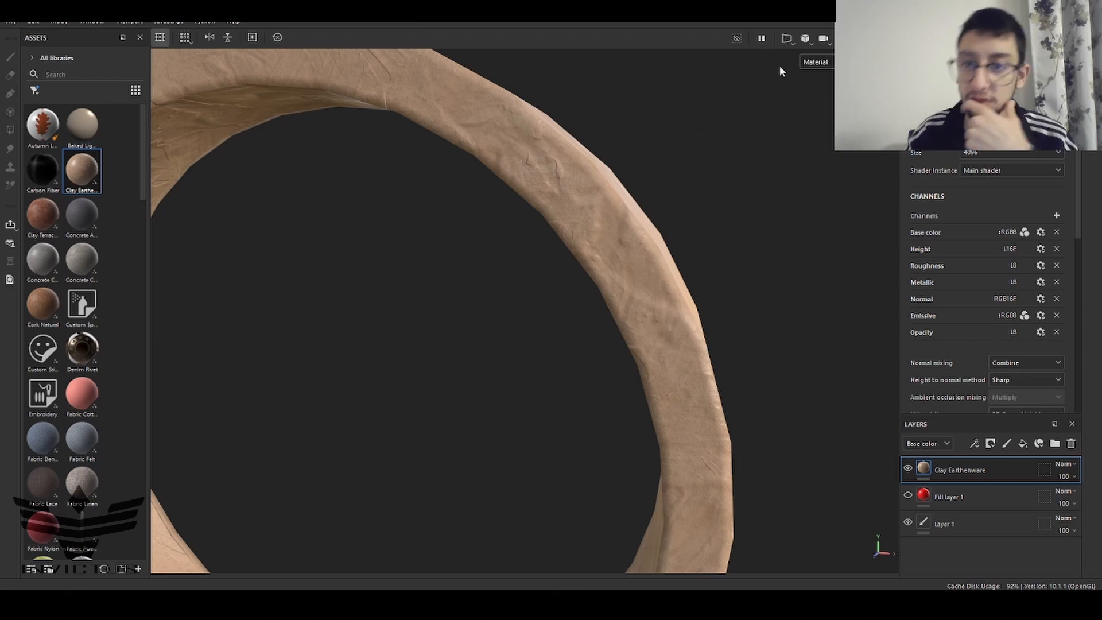
# Examine the clay ring in the Height and Normal channel views, and return to the Material view
pyautogui.click(816, 63)
pyautogui.click(827, 122)
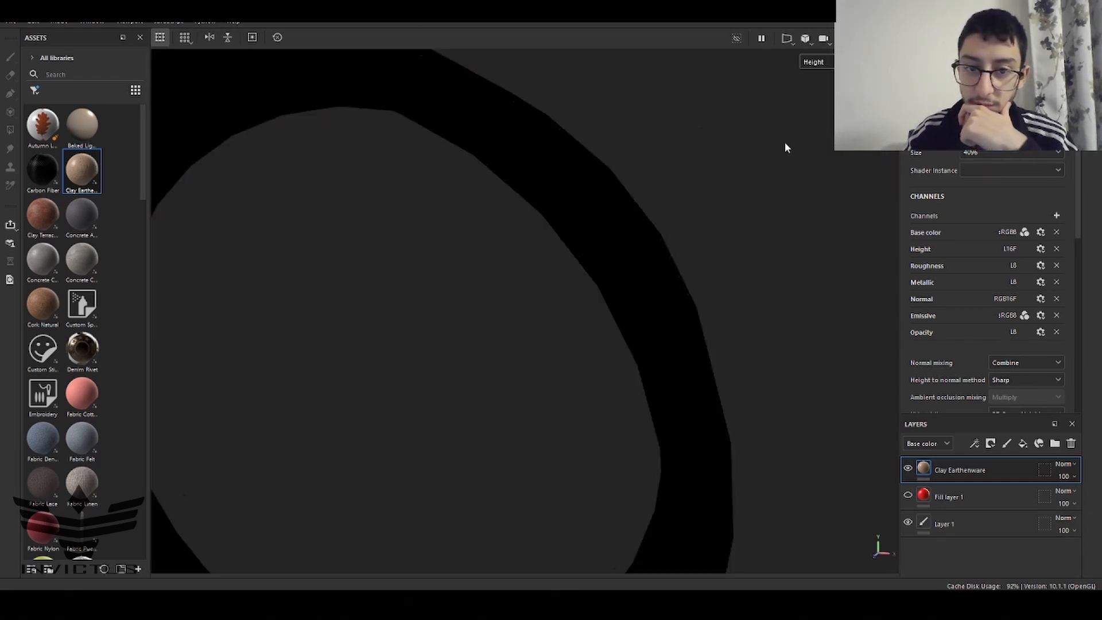
pyautogui.click(815, 62)
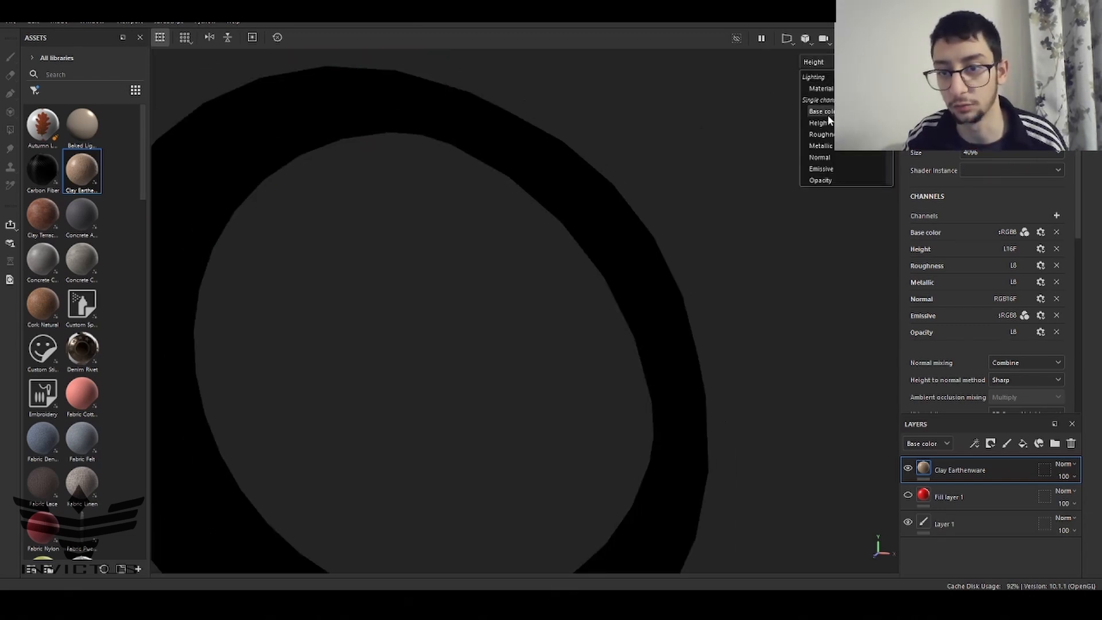
pyautogui.click(829, 157)
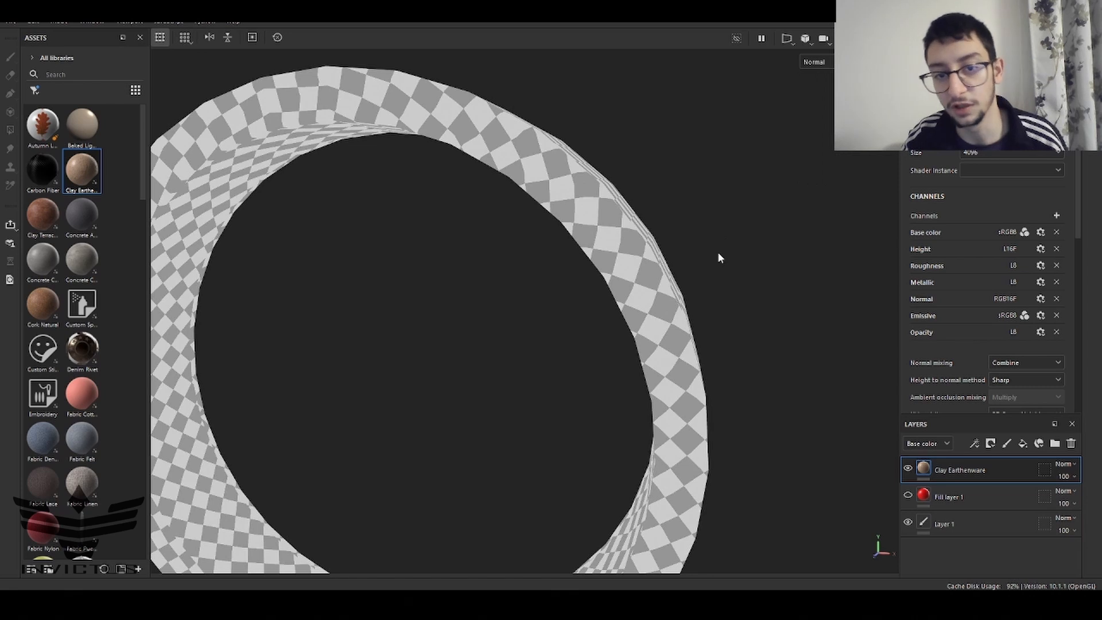
pyautogui.click(821, 62)
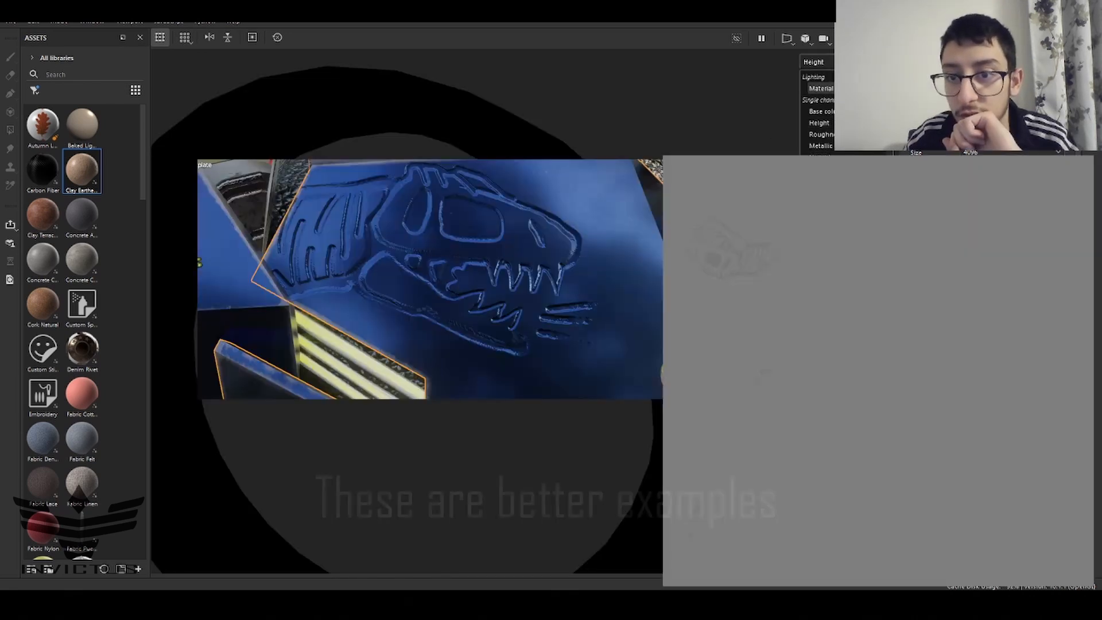
pyautogui.click(821, 89)
pyautogui.moveTo(574, 276)
pyautogui.keyDown('alt'); pyautogui.mouseDown()
pyautogui.moveTo(539, 253)
pyautogui.moveTo(585, 287)
pyautogui.mouseUp(); pyautogui.keyUp('alt')
pyautogui.scroll(-3, 488, 287)
pyautogui.keyDown('alt'); pyautogui.moveTo(597, 229); pyautogui.dragTo(680, 139); pyautogui.keyUp('alt')
pyautogui.scroll(3, 488, 310)
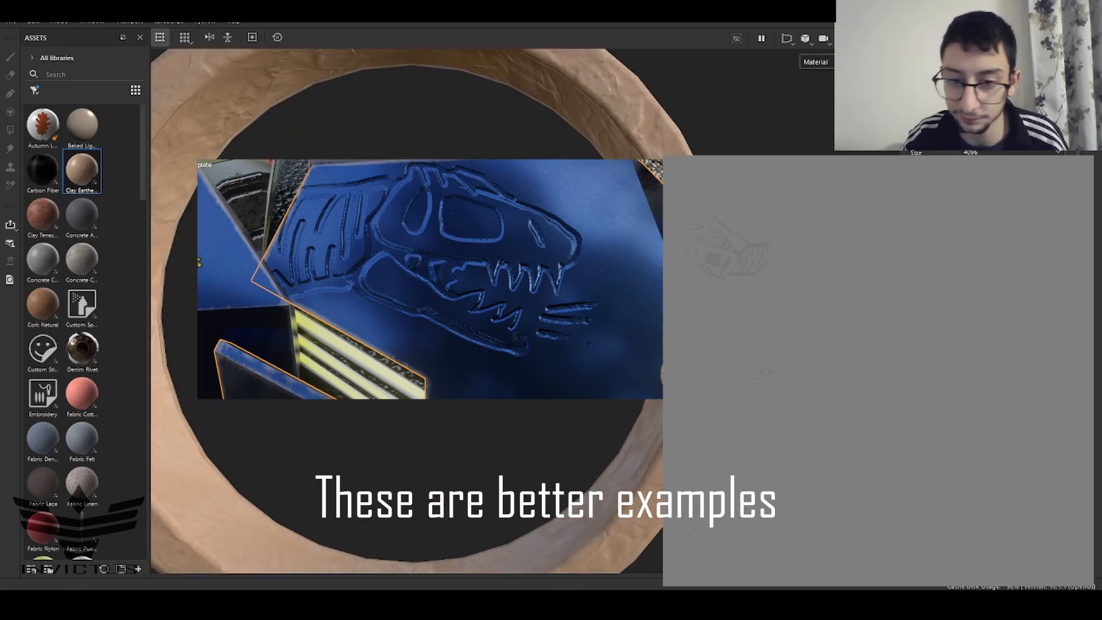
# Hide the Clay Earthenware layer and search the assets for "curvature" to preview the ring's baked Curvature map
pyautogui.press('Delete')
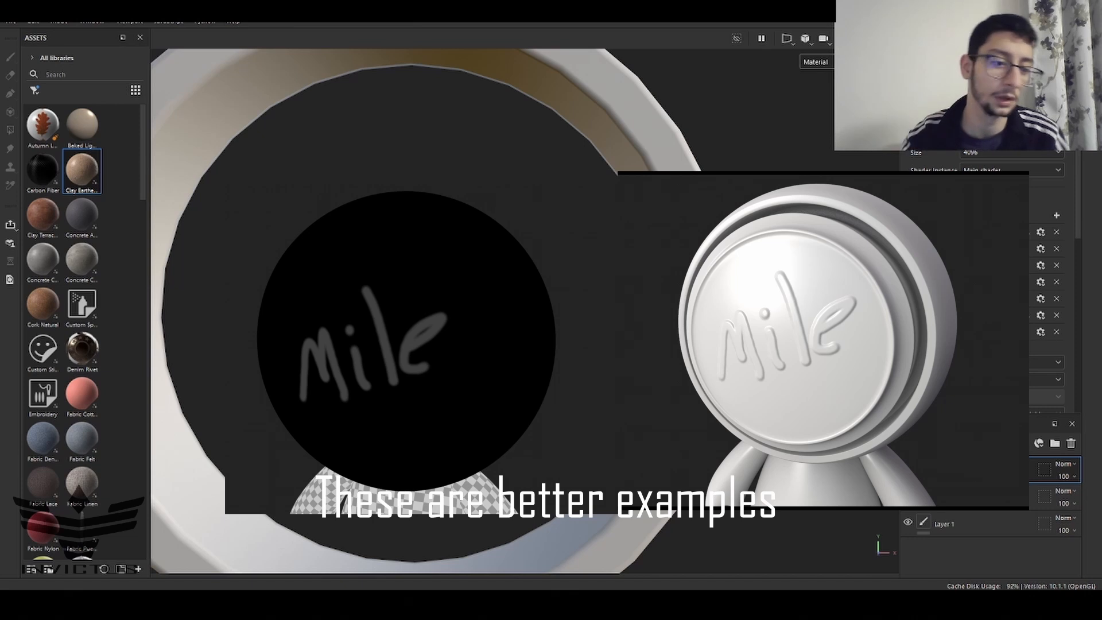
pyautogui.click(847, 62)
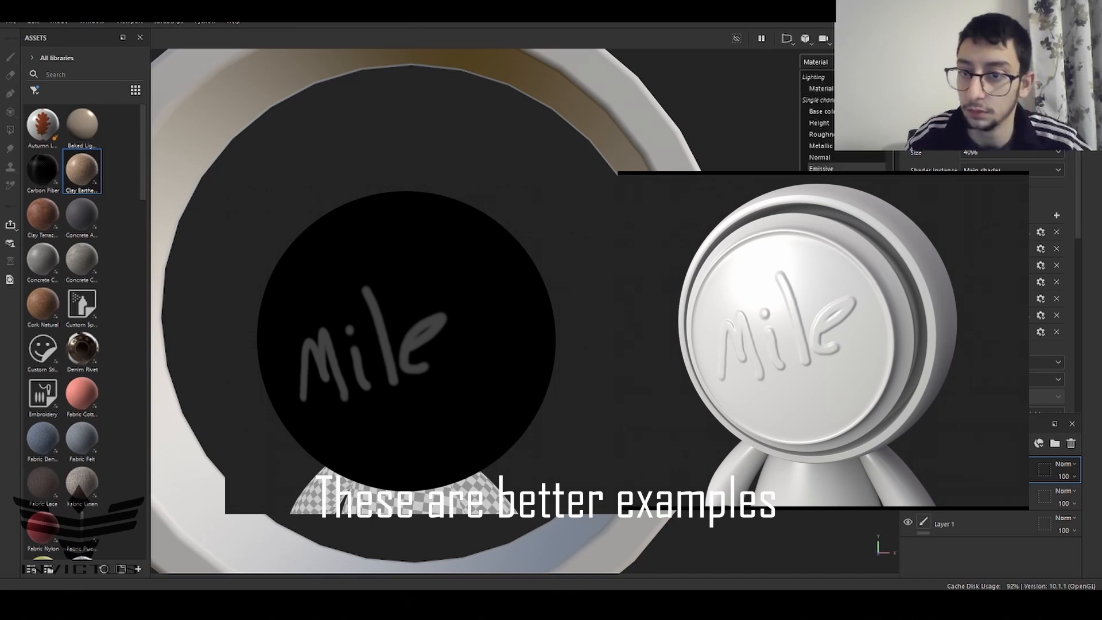
pyautogui.click(845, 172)
pyautogui.click(931, 38)
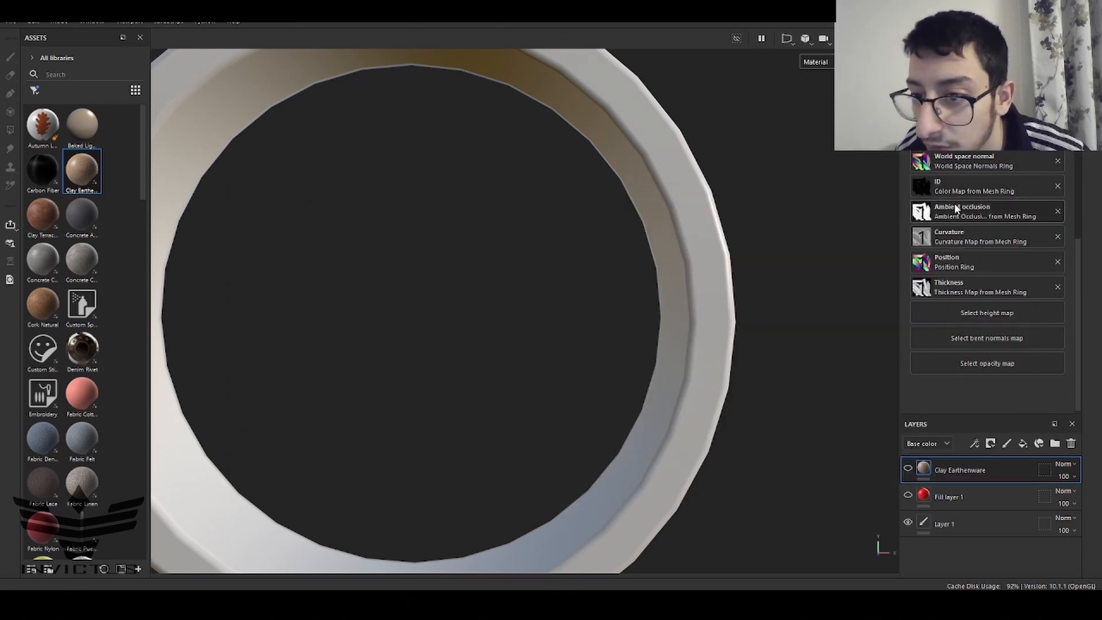
pyautogui.click(945, 237)
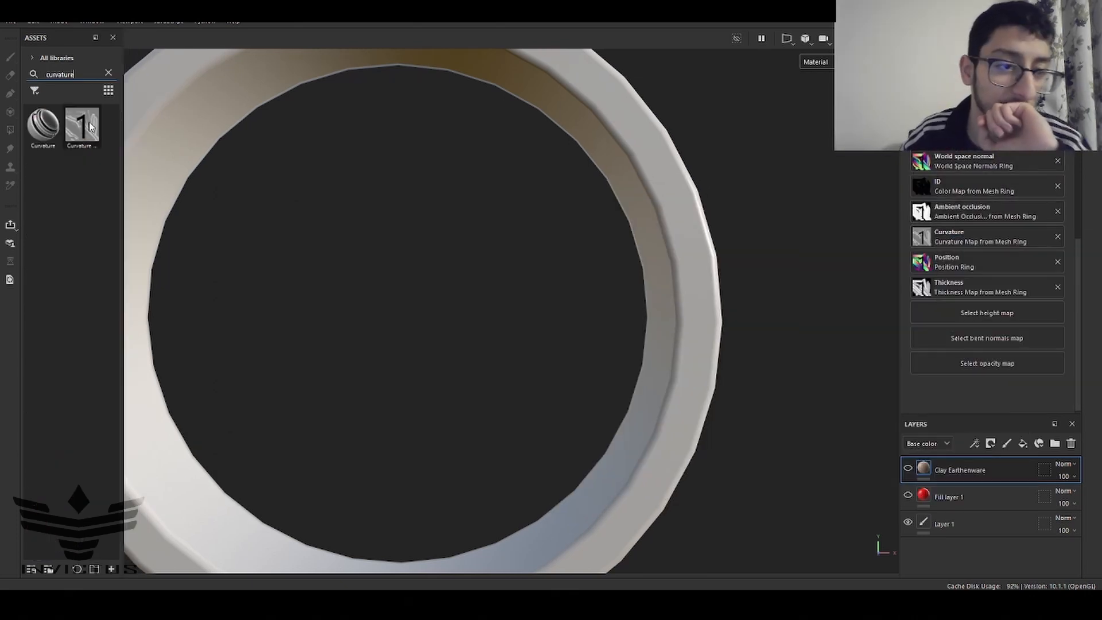
pyautogui.moveTo(90, 126)
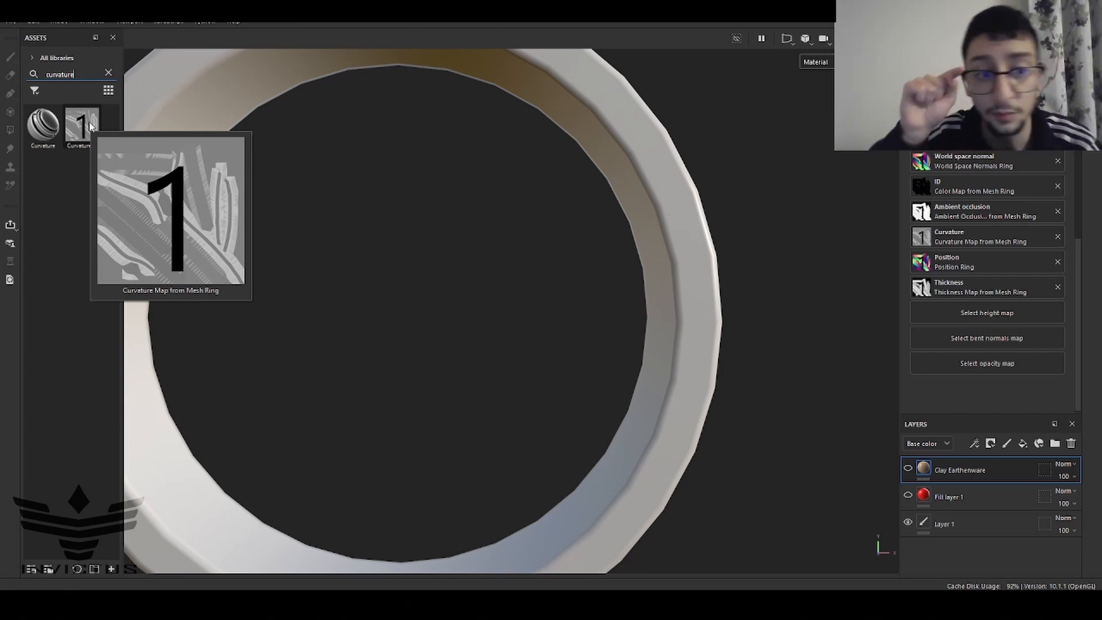
# Display the Curvature mesh map on the ring and examine its edges up close
pyautogui.click(816, 62)
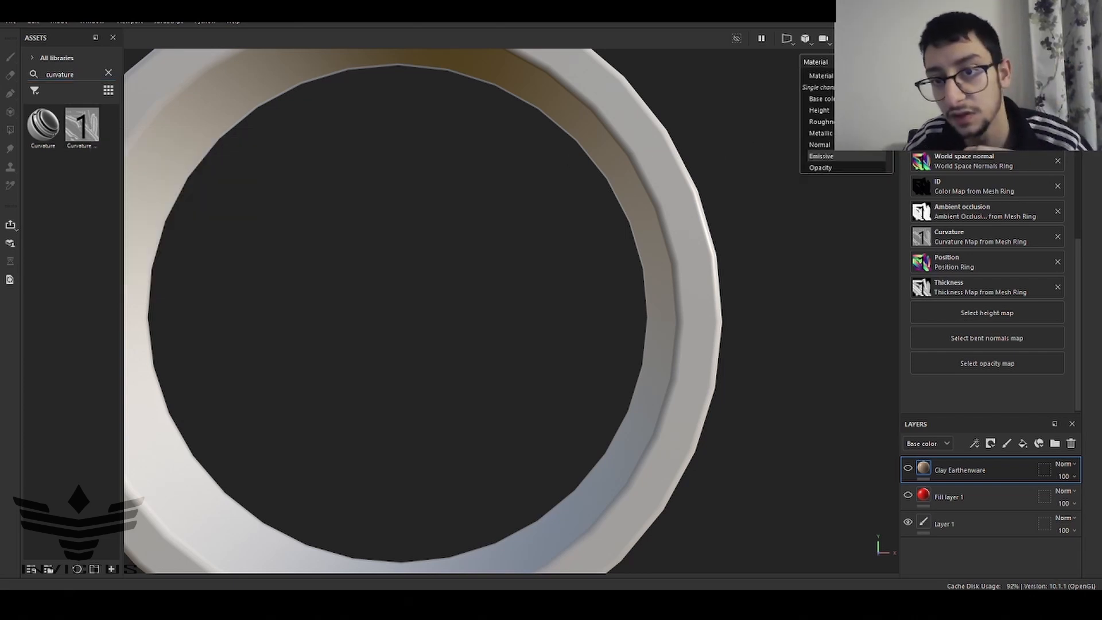
pyautogui.scroll(-5, 841, 173)
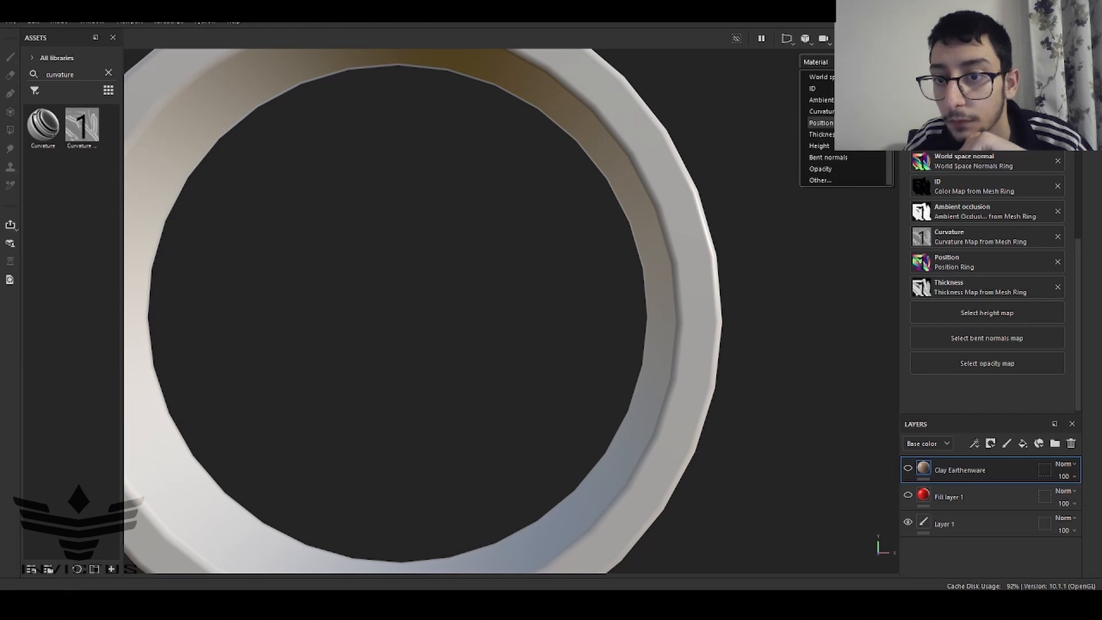
pyautogui.click(825, 112)
pyautogui.scroll(-3, 741, 230)
pyautogui.keyDown('alt'); pyautogui.moveTo(739, 262); pyautogui.dragTo(647, 276); pyautogui.keyUp('alt')
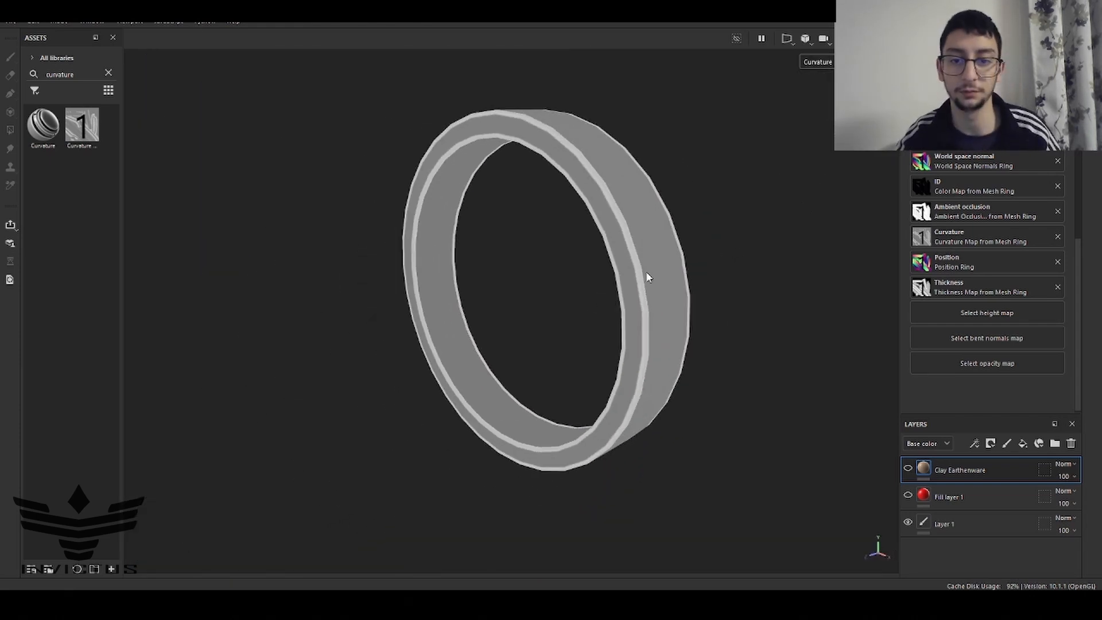
pyautogui.scroll(4, 689, 269)
pyautogui.scroll(2, 591, 246)
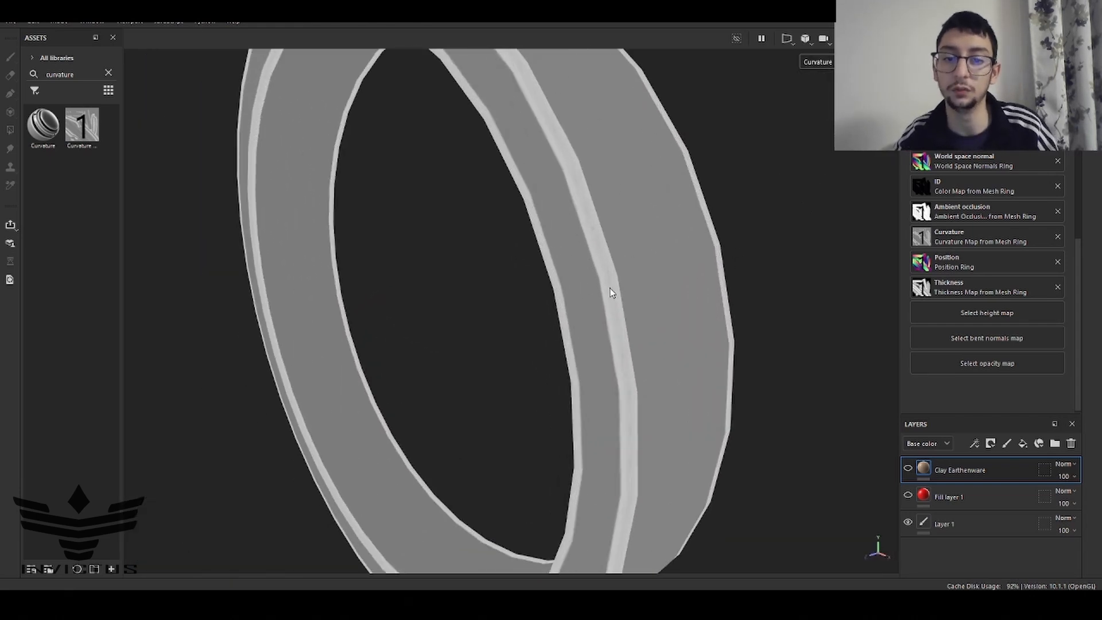
pyautogui.scroll(-1, 586, 365)
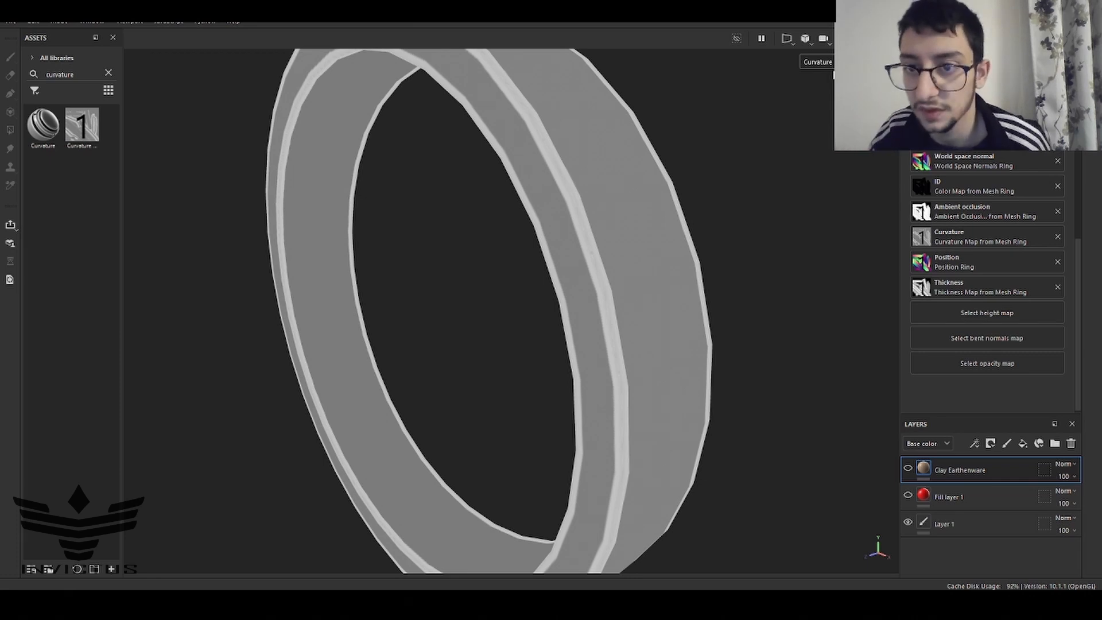
# Display the Opacity mesh map on the ring and examine it
pyautogui.click(827, 62)
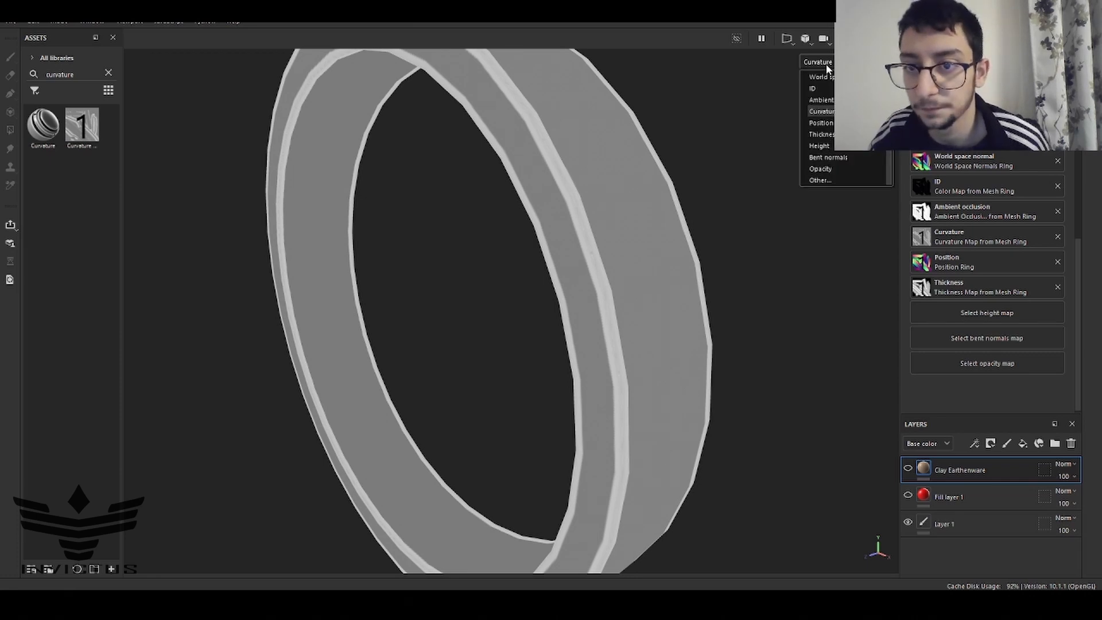
pyautogui.click(847, 168)
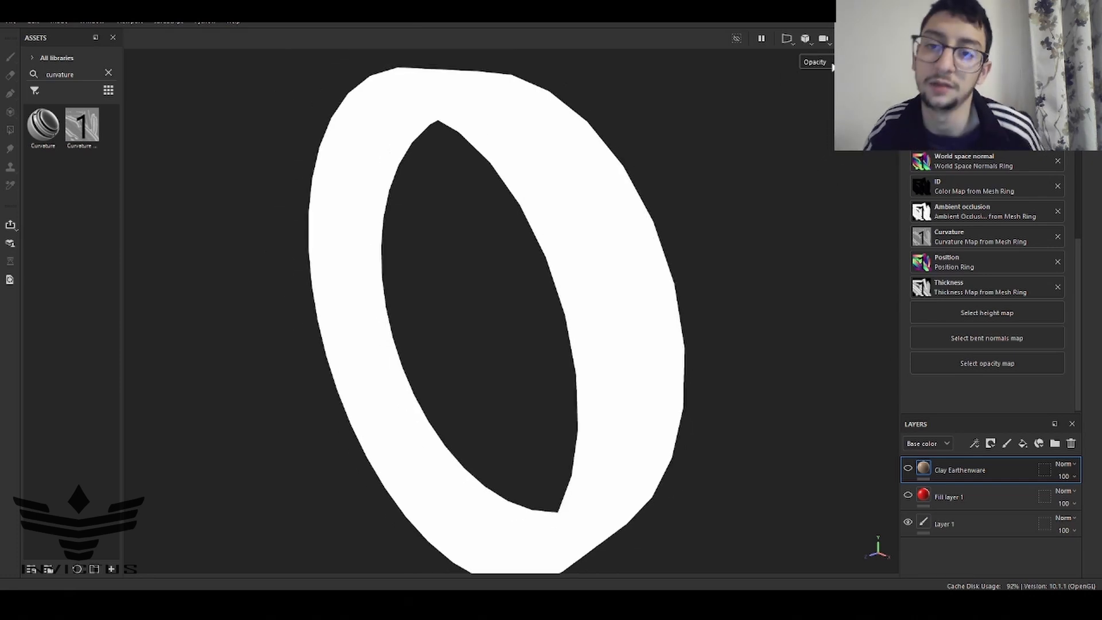
pyautogui.scroll(4, 471, 194)
pyautogui.scroll(-5, 604, 177)
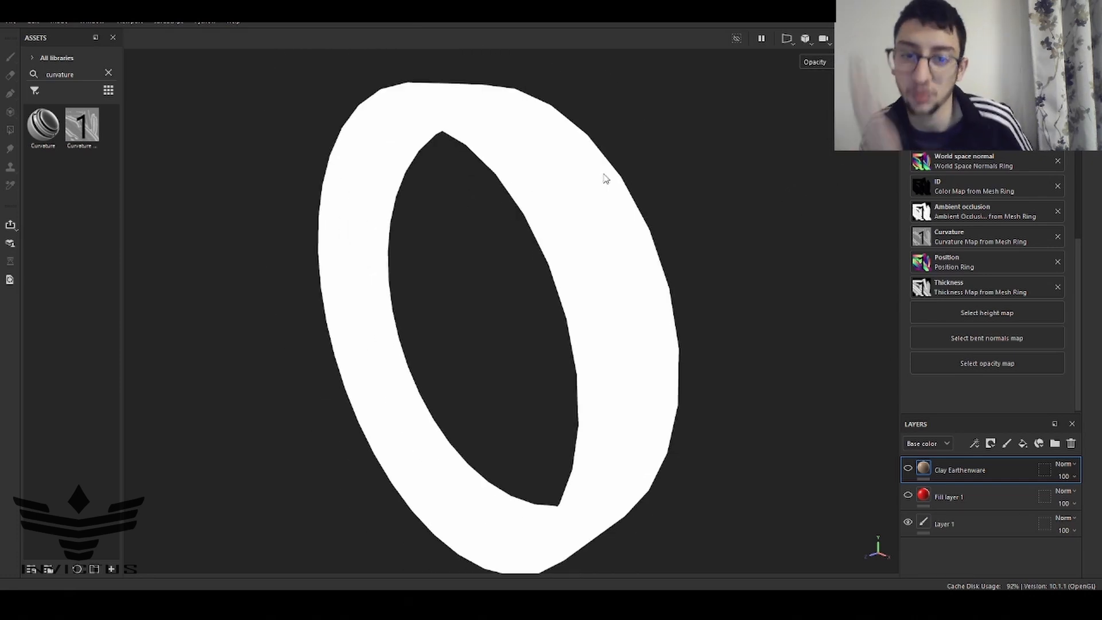
# Display the Position mesh map on the ring and bake the selected textures with Opacity included
pyautogui.click(850, 62)
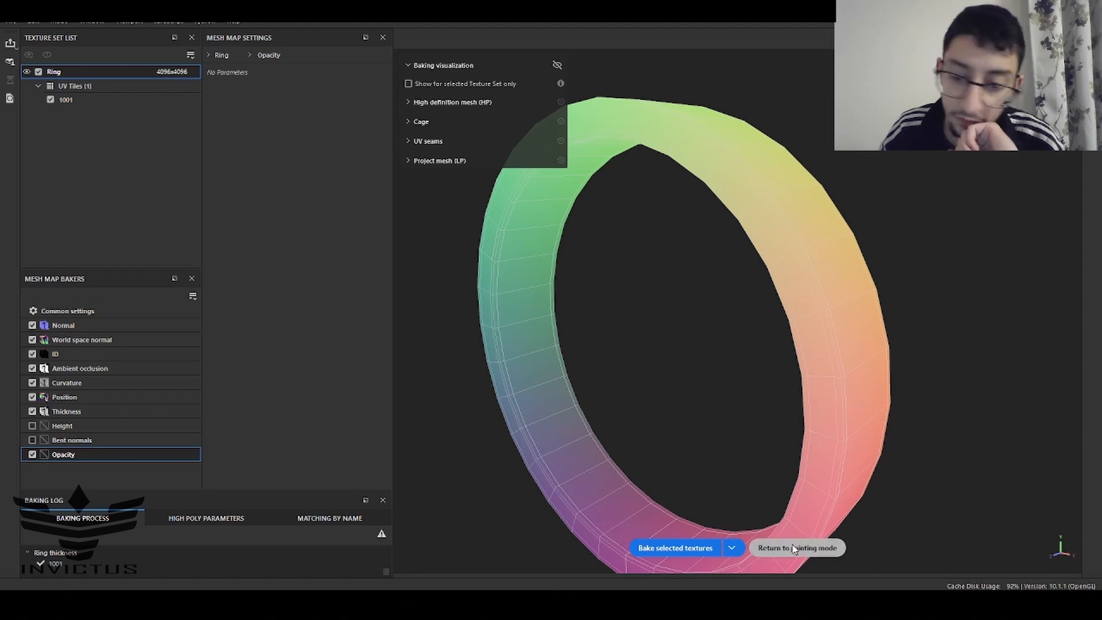
pyautogui.click(698, 550)
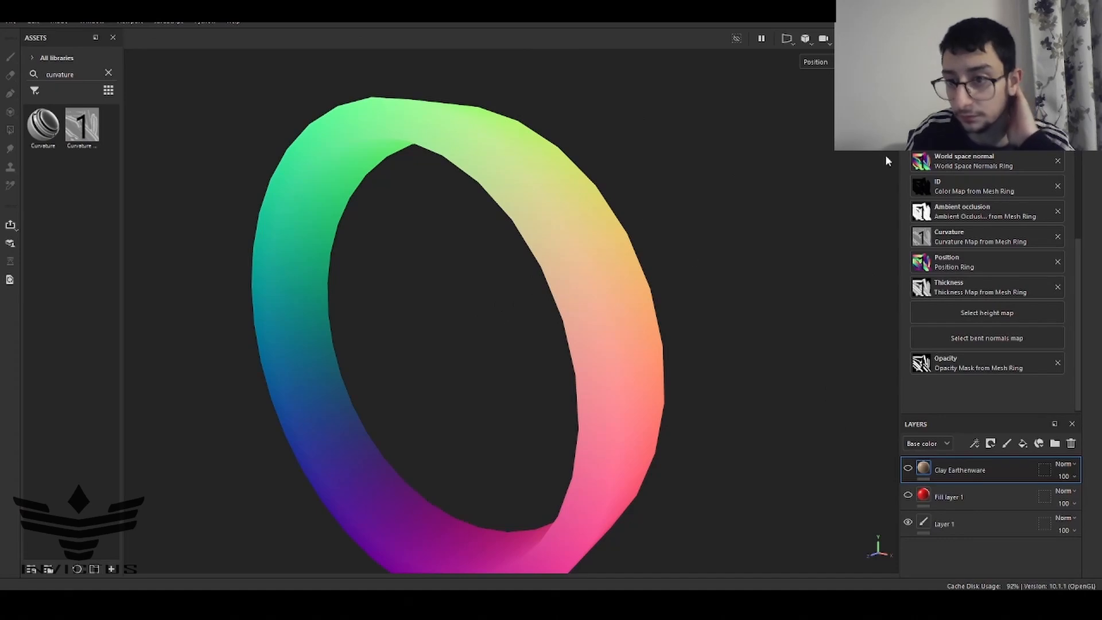
pyautogui.scroll(1, 484, 401)
pyautogui.scroll(-2, 569, 348)
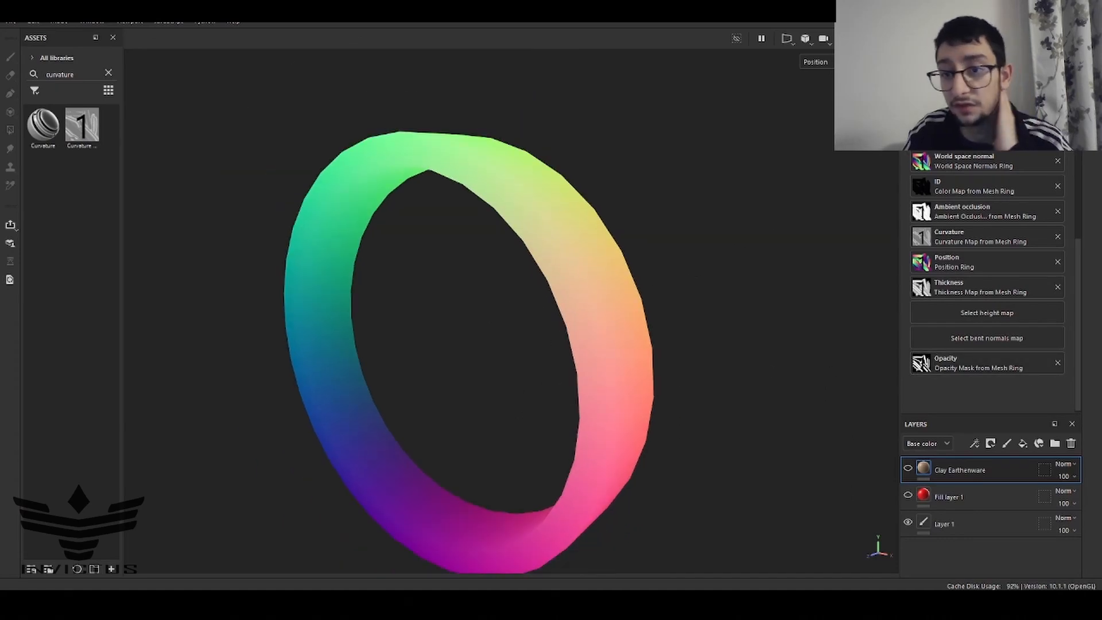
# Switch the viewport back to the Material display and look over the other available map views
pyautogui.click(844, 63)
pyautogui.scroll(3, 841, 87)
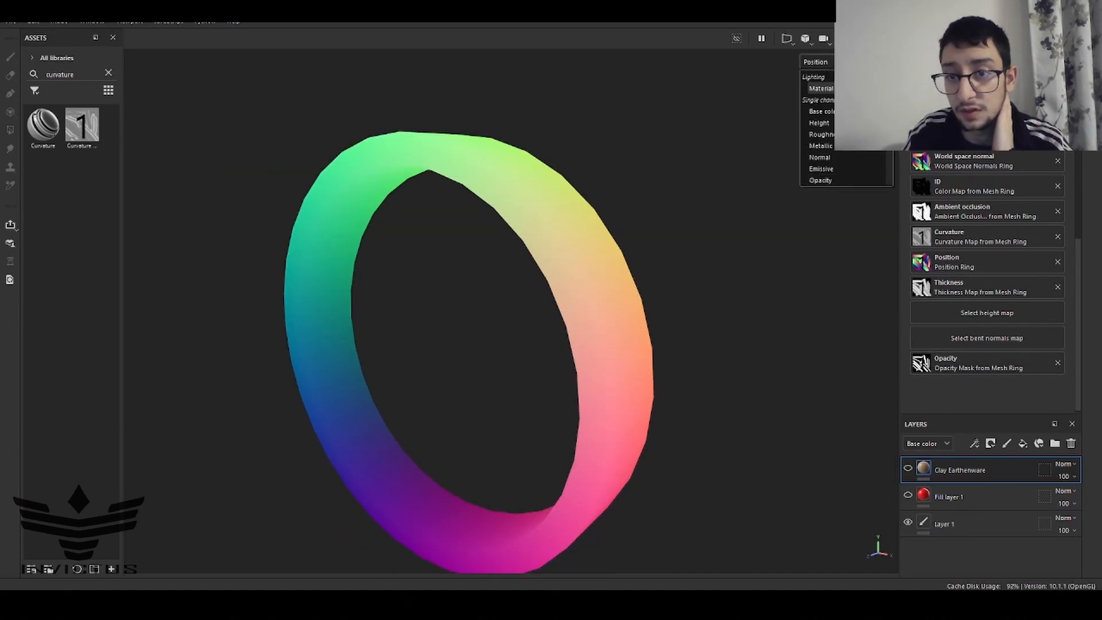
pyautogui.click(821, 89)
pyautogui.click(816, 62)
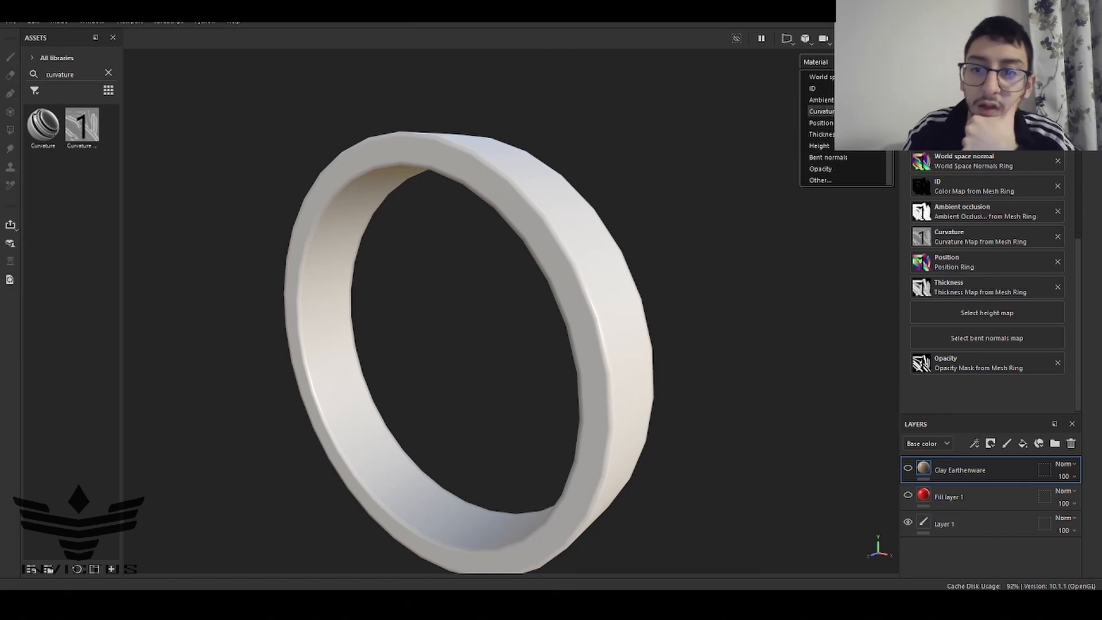
pyautogui.scroll(3, 826, 149)
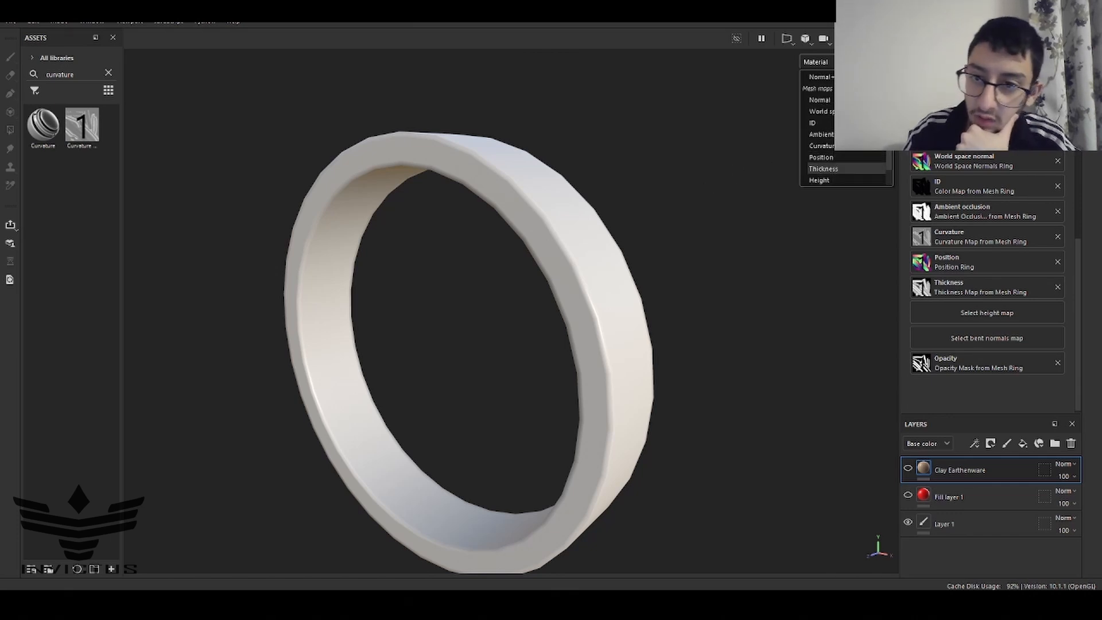
pyautogui.click(775, 147)
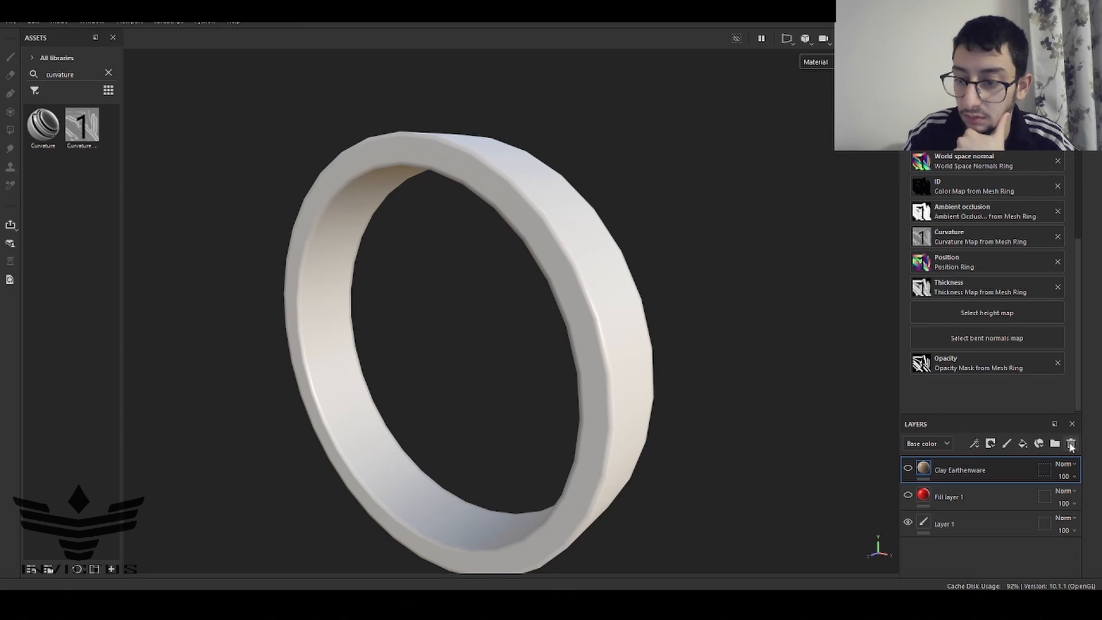
# Delete the Clay Earthenware layer and the red fill layer
pyautogui.click(1071, 444)
pyautogui.click(1072, 445)
# Examine the paint brush's settings, down to its material channels, with the ring in close view
pyautogui.keyDown('alt'); pyautogui.moveTo(549, 168); pyautogui.dragTo(624, 156); pyautogui.keyUp('alt')
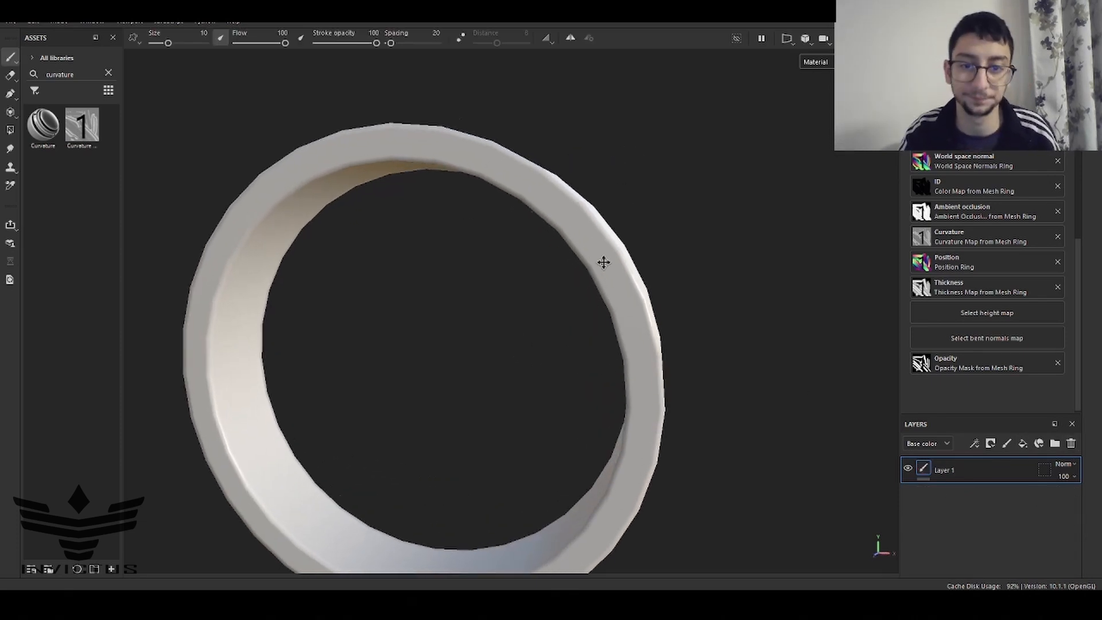
pyautogui.keyDown('alt'); pyautogui.moveTo(603, 261); pyautogui.dragTo(635, 177, button='middle'); pyautogui.keyUp('alt')
pyautogui.keyDown('alt'); pyautogui.moveTo(627, 236); pyautogui.dragTo(699, 244); pyautogui.keyUp('alt')
pyautogui.scroll(2, 416, 225)
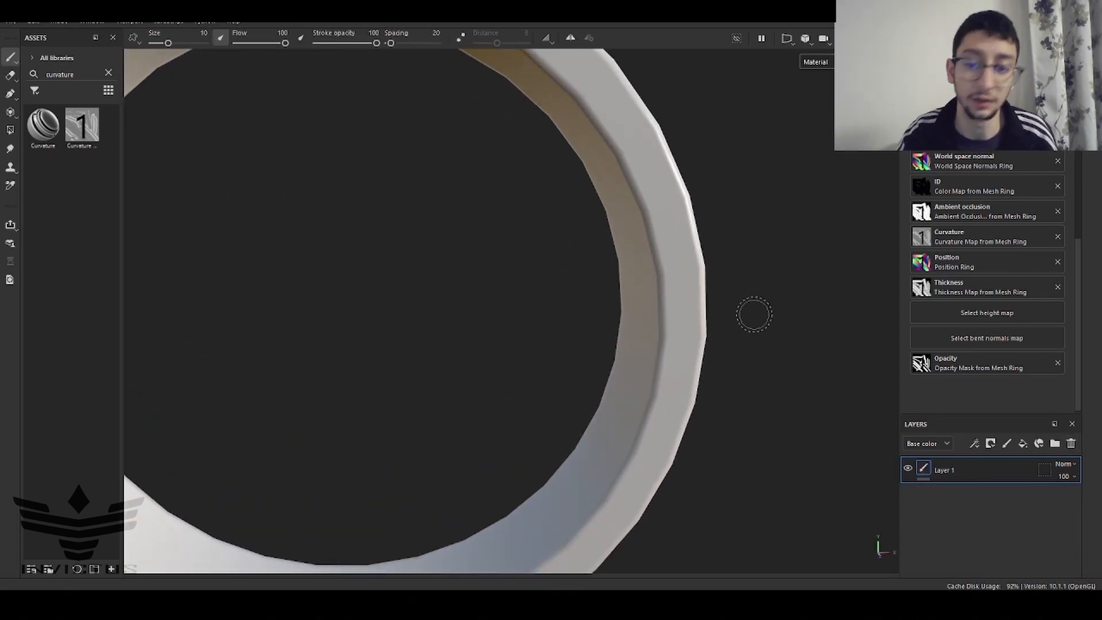
pyautogui.keyDown('alt'); pyautogui.moveTo(754, 314); pyautogui.dragTo(818, 315); pyautogui.keyUp('alt')
pyautogui.keyDown('alt'); pyautogui.moveTo(817, 316); pyautogui.dragTo(825, 306, button='middle'); pyautogui.keyUp('alt')
pyautogui.rightClick(723, 275)
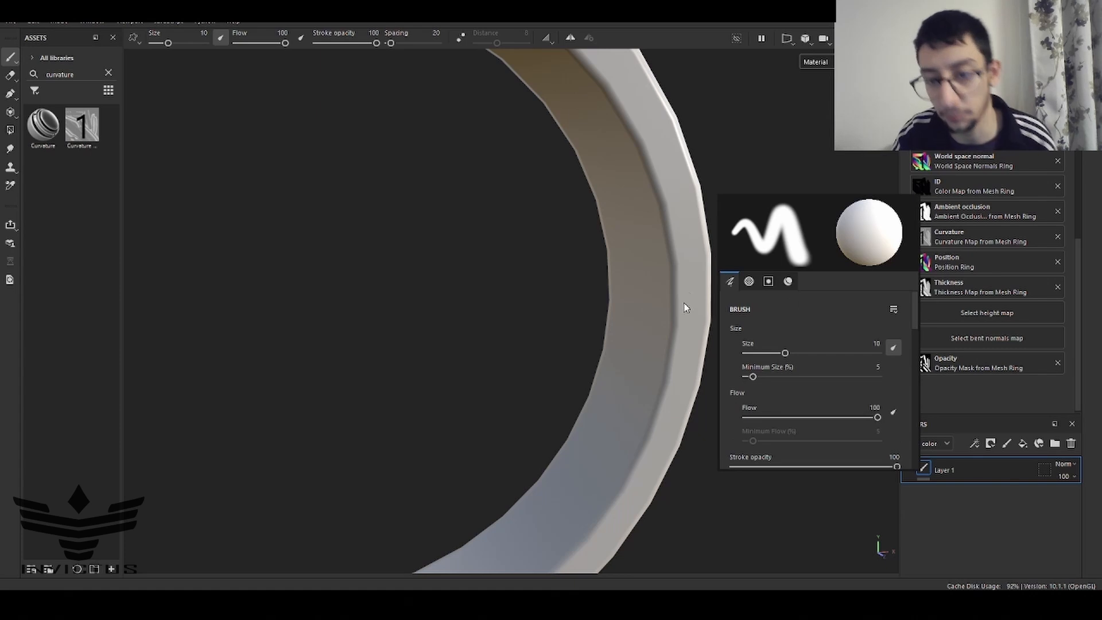
pyautogui.scroll(-10, 816, 367)
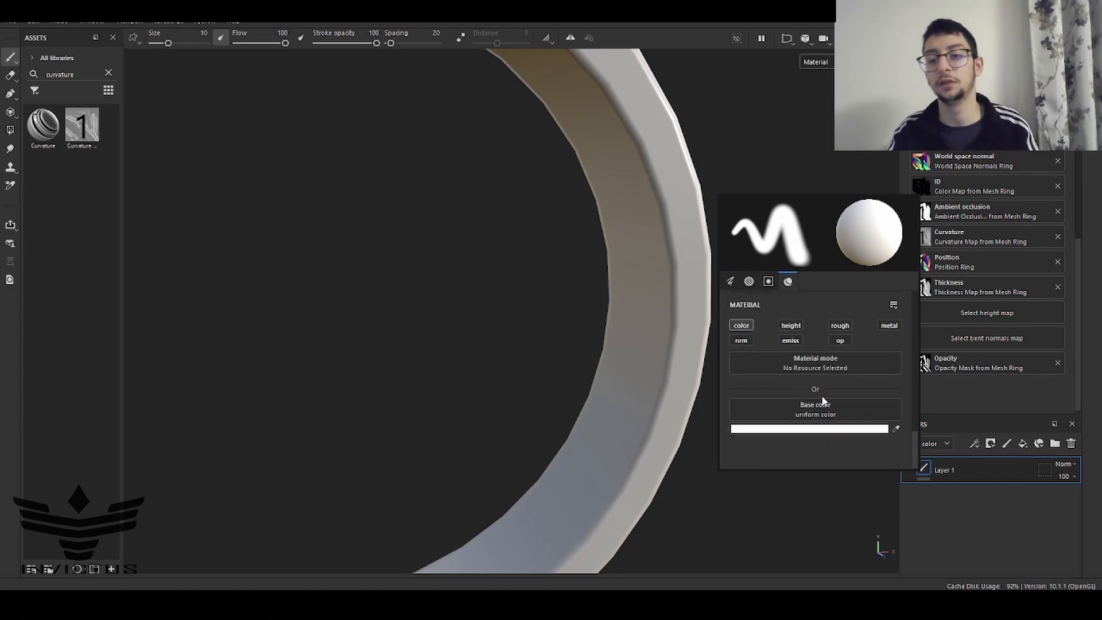
# Replace the remaining paint layer with a new fill layer and a fresh paint layer above it
pyautogui.click(1067, 443)
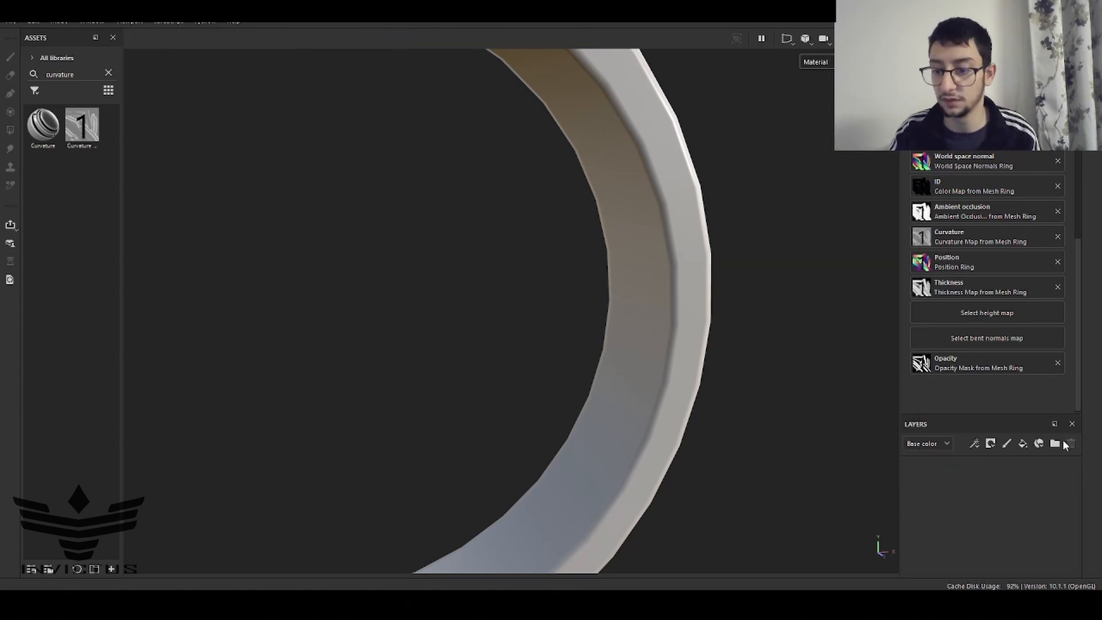
pyautogui.click(1023, 444)
pyautogui.scroll(-3, 701, 355)
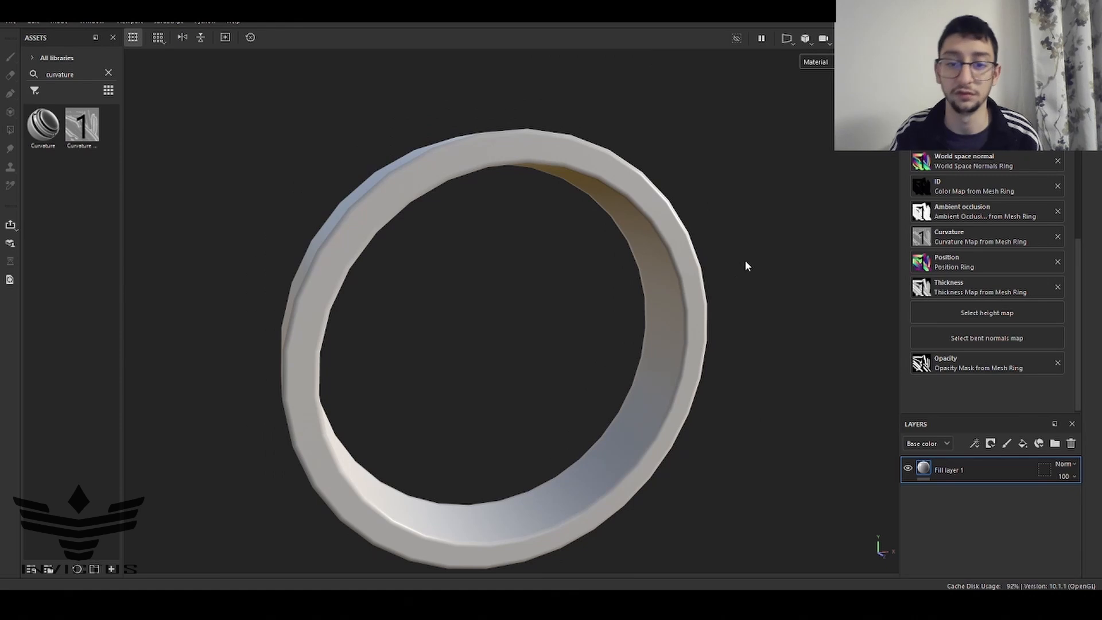
pyautogui.moveTo(747, 266)
pyautogui.keyDown('alt'); pyautogui.mouseDown()
pyautogui.moveTo(581, 236)
pyautogui.moveTo(569, 313)
pyautogui.mouseUp(); pyautogui.keyUp('alt')
pyautogui.scroll(2, 694, 209)
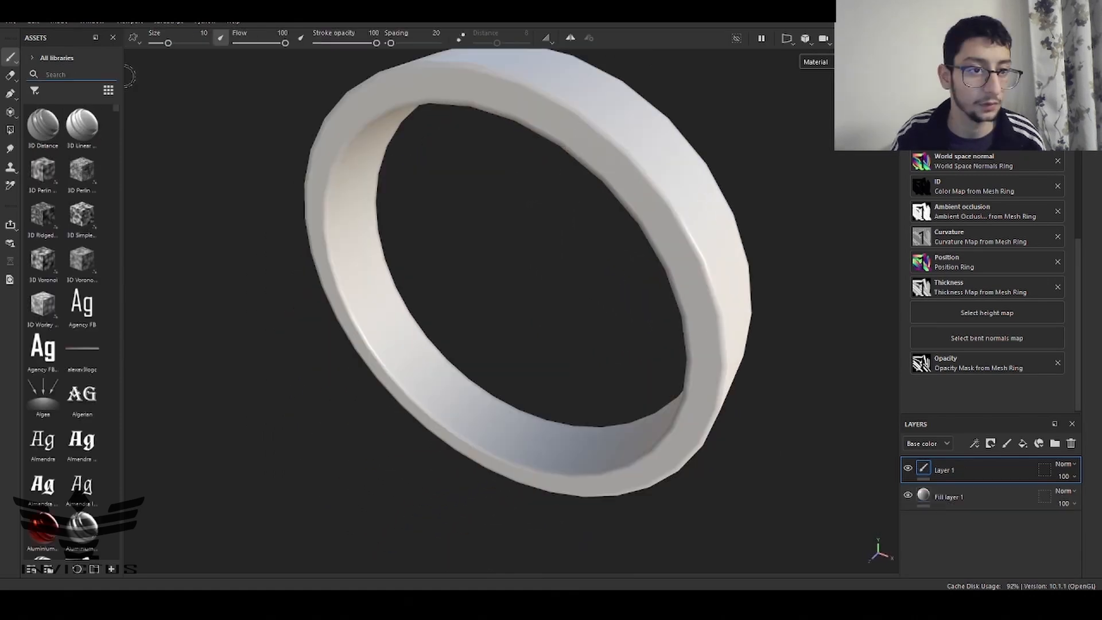
# Filter the assets to brushes and choose the cross-hatched Artistic Soft brush
pyautogui.moveTo(122, 77); pyautogui.dragTo(232, 81)
pyautogui.click(103, 90)
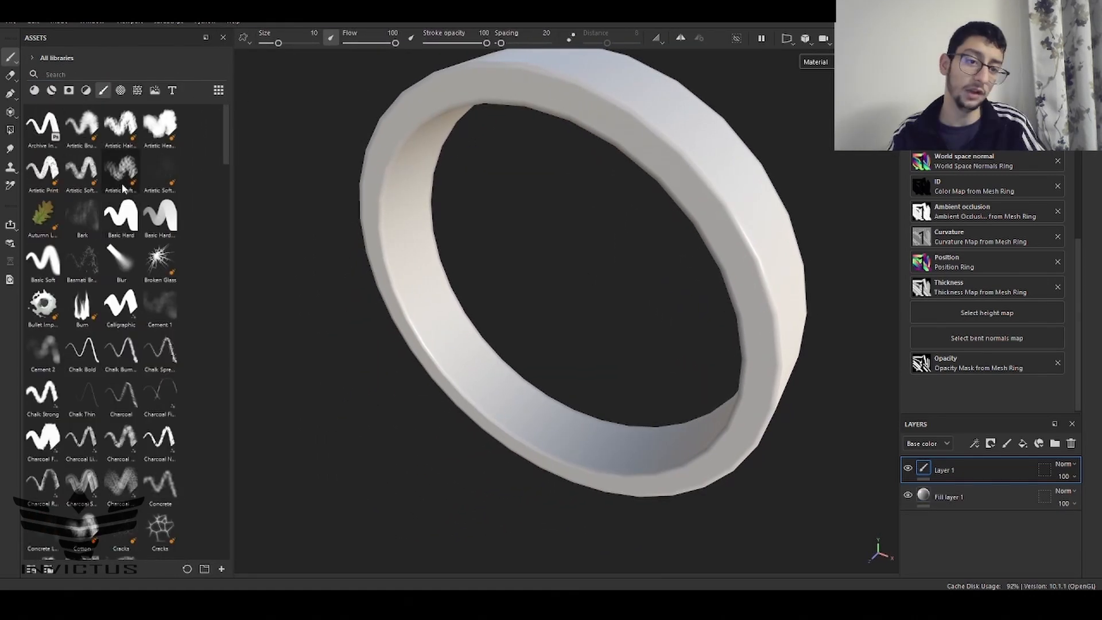
pyautogui.click(121, 171)
# Set the brush size to 24.88 for painting on the ring's inner edge
pyautogui.keyDown('alt'); pyautogui.moveTo(586, 264); pyautogui.dragTo(631, 217); pyautogui.keyUp('alt')
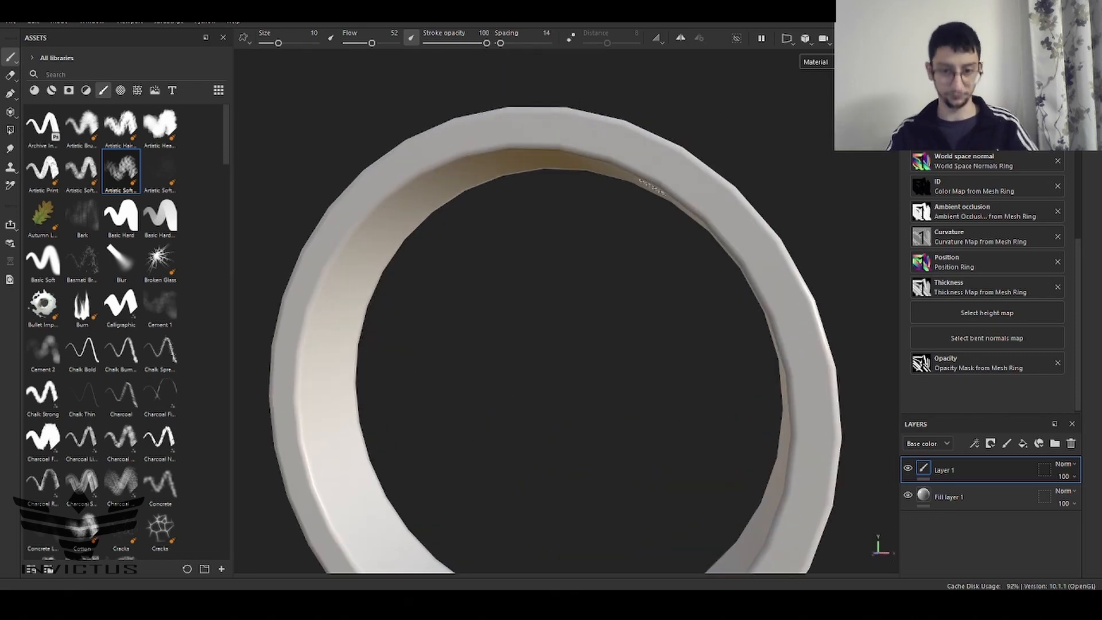
pyautogui.scroll(2, 628, 197)
pyautogui.scroll(2, 623, 414)
pyautogui.moveTo(632, 412)
pyautogui.keyDown('alt'); pyautogui.mouseDown()
pyautogui.moveTo(677, 401)
pyautogui.moveTo(712, 410)
pyautogui.moveTo(684, 396)
pyautogui.mouseUp(); pyautogui.keyUp('alt')
pyautogui.rightClick(631, 356)
pyautogui.scroll(10, 725, 421)
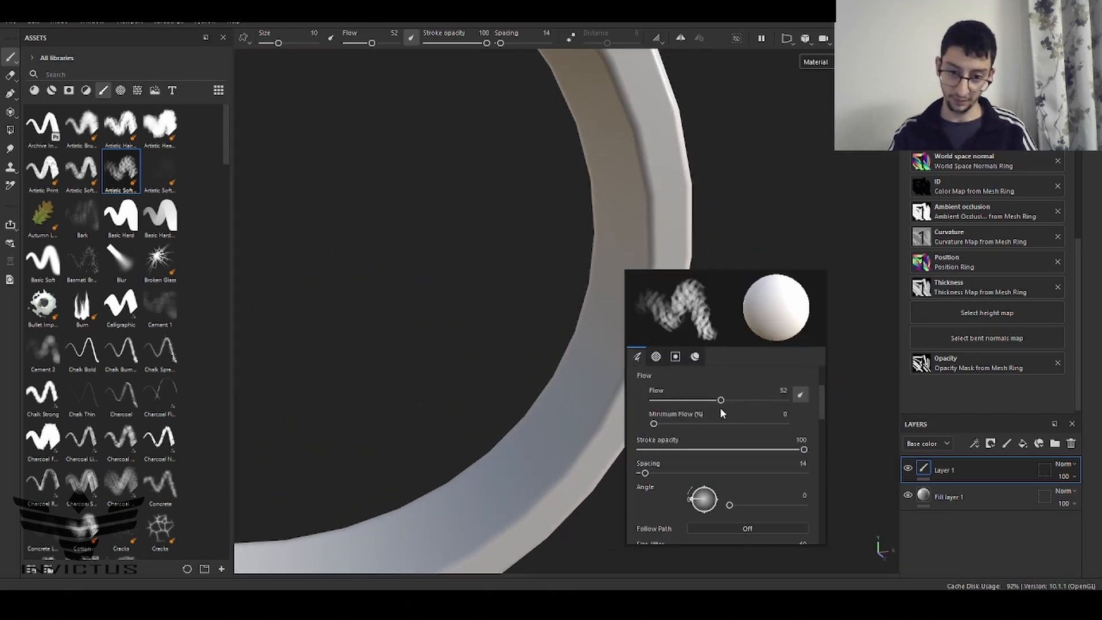
pyautogui.click(718, 428)
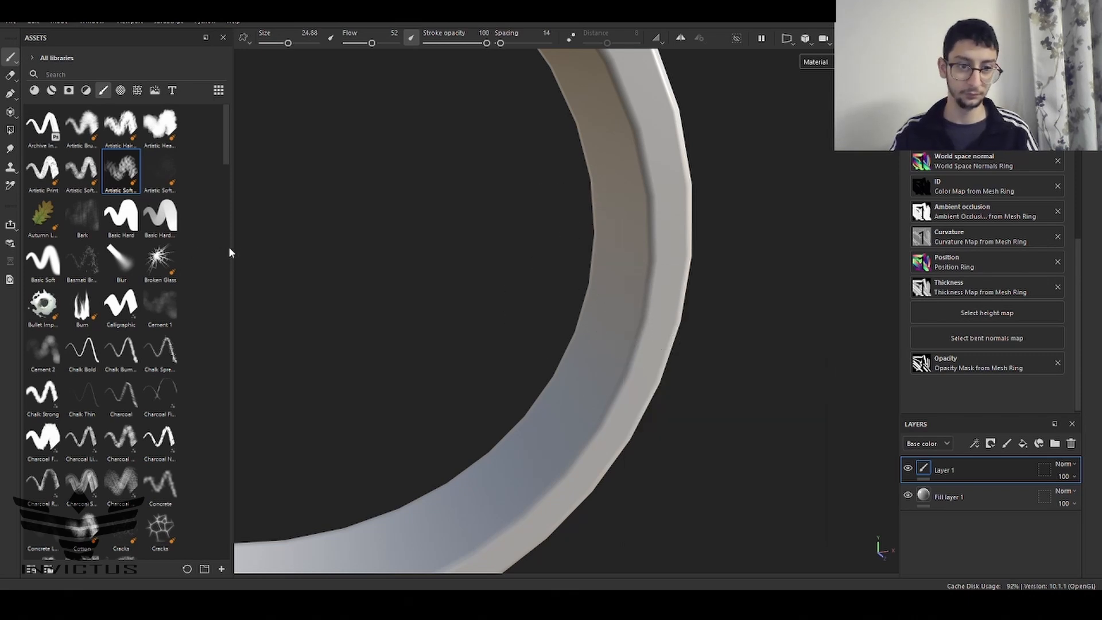
# Limit the brush to the color channel with a red base color and paint red strokes along the ring's band
pyautogui.moveTo(230, 252); pyautogui.dragTo(111, 247)
pyautogui.rightClick(645, 260)
pyautogui.scroll(-2, 666, 310)
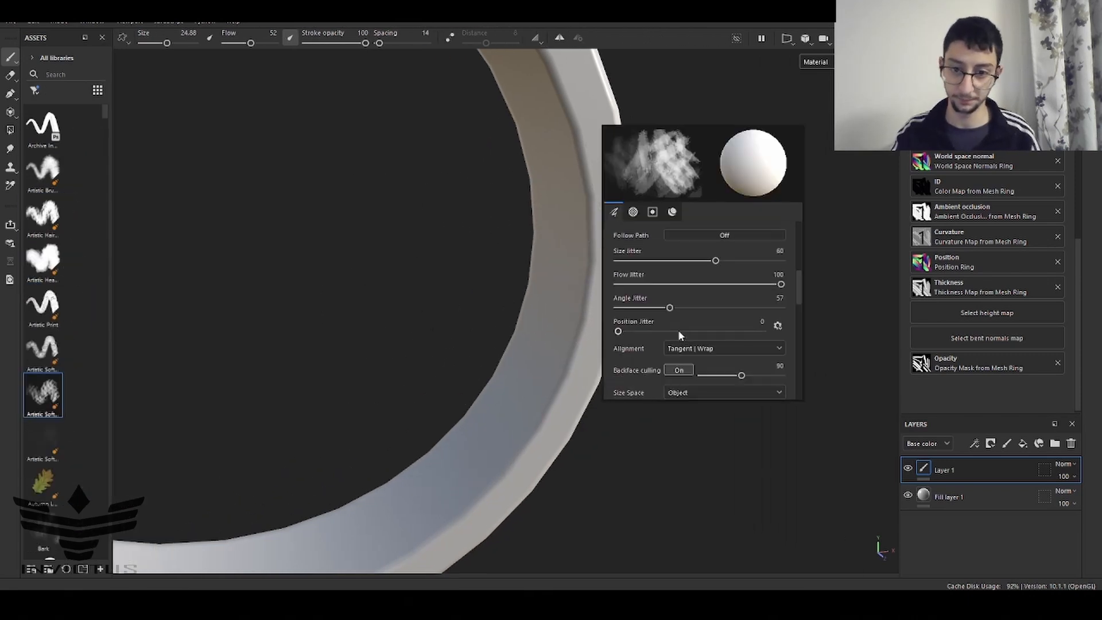
pyautogui.scroll(-4, 679, 335)
pyautogui.scroll(-3, 665, 315)
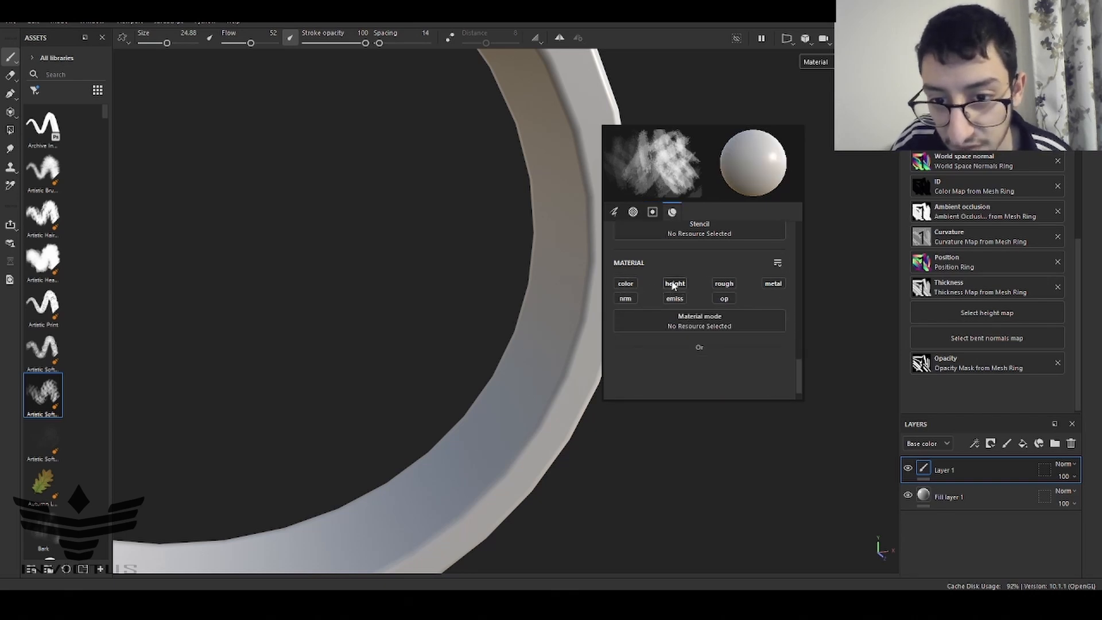
pyautogui.click(625, 284)
pyautogui.click(699, 386)
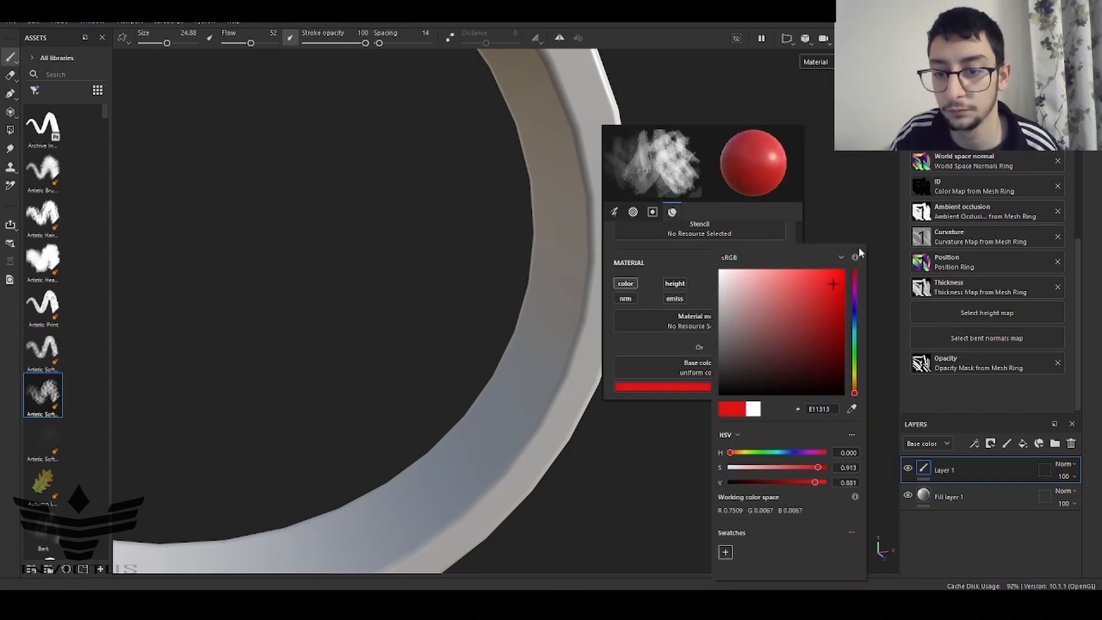
pyautogui.moveTo(537, 388)
pyautogui.mouseDown()
pyautogui.moveTo(546, 433)
pyautogui.moveTo(582, 91)
pyautogui.moveTo(391, 423)
pyautogui.moveTo(446, 505)
pyautogui.mouseUp()
# Change the brush's base color to green and paint green strokes over the red area of the ring
pyautogui.rightClick(703, 185)
pyautogui.click(807, 367)
pyautogui.moveTo(864, 350); pyautogui.dragTo(945, 322)
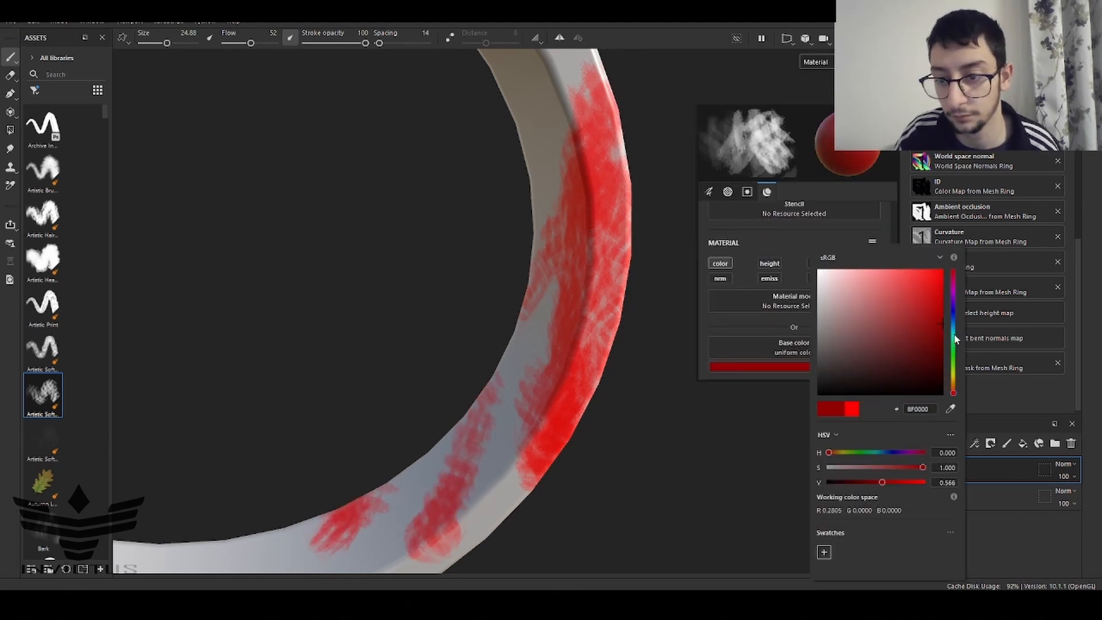
pyautogui.click(954, 349)
pyautogui.moveTo(625, 257); pyautogui.dragTo(453, 511)
# Change the brush's base color to near-black and paint dark strokes over the green area
pyautogui.rightClick(714, 209)
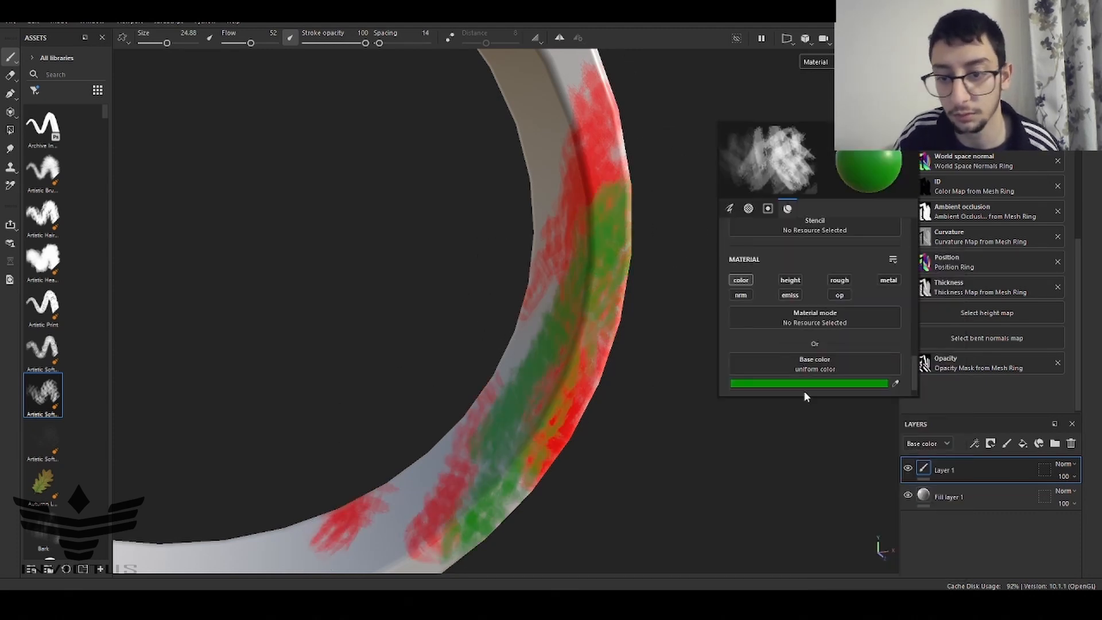
pyautogui.click(805, 384)
pyautogui.click(837, 389)
pyautogui.moveTo(584, 359)
pyautogui.mouseDown()
pyautogui.moveTo(495, 459)
pyautogui.moveTo(514, 418)
pyautogui.mouseUp()
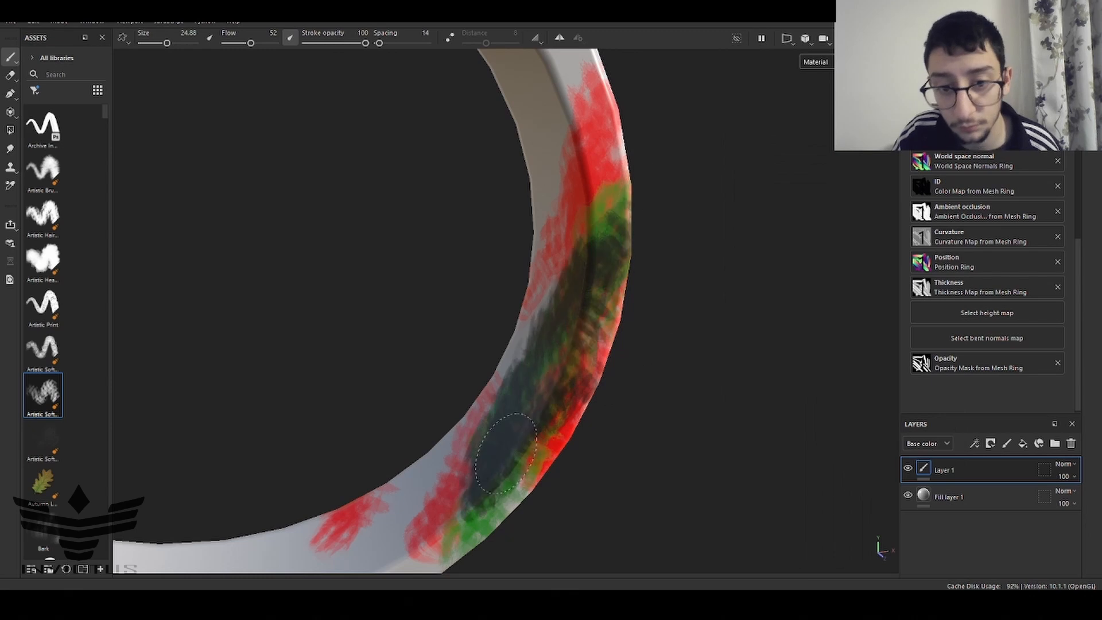
pyautogui.scroll(-5, 643, 271)
pyautogui.scroll(5, 574, 269)
# Limit the brush to the height channel at 0.6030 and paint raised texture over the colored area
pyautogui.rightClick(533, 203)
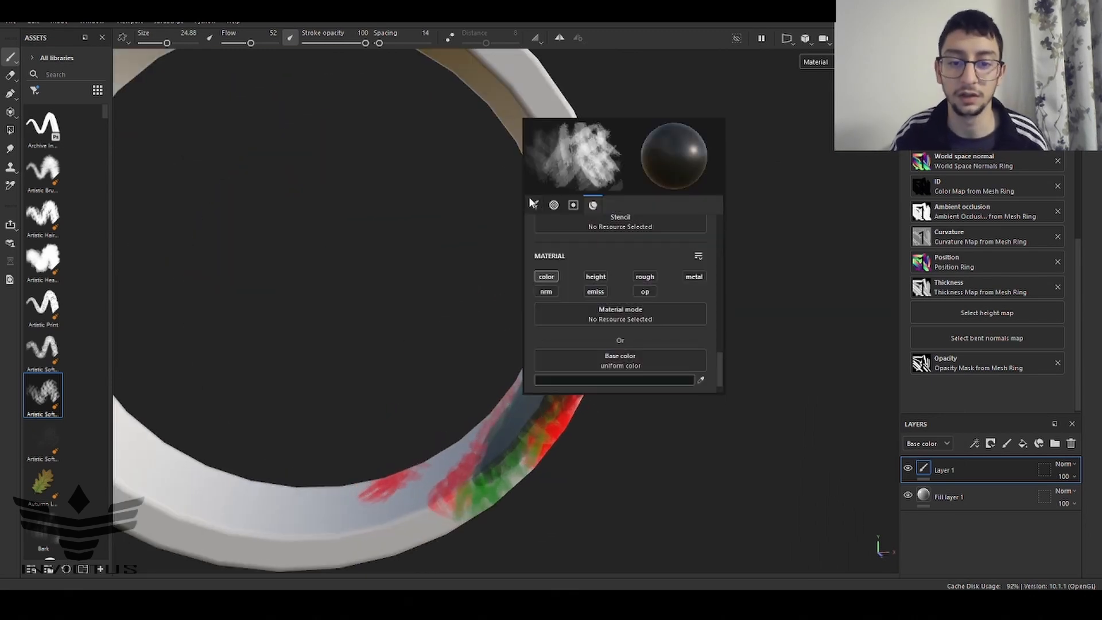
pyautogui.click(548, 278)
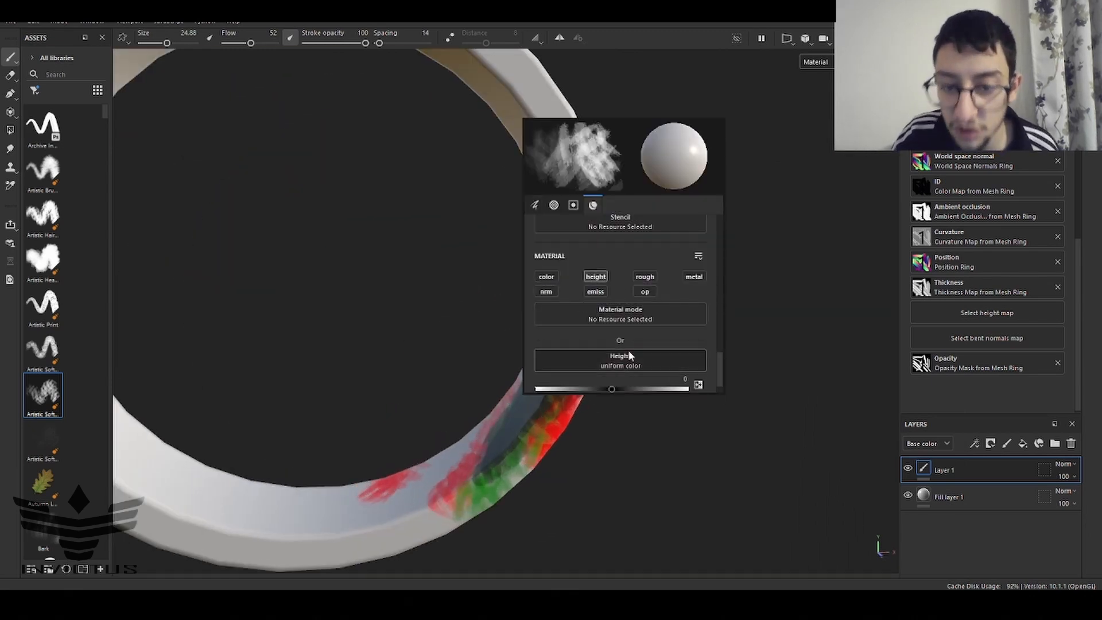
pyautogui.scroll(-1, 630, 356)
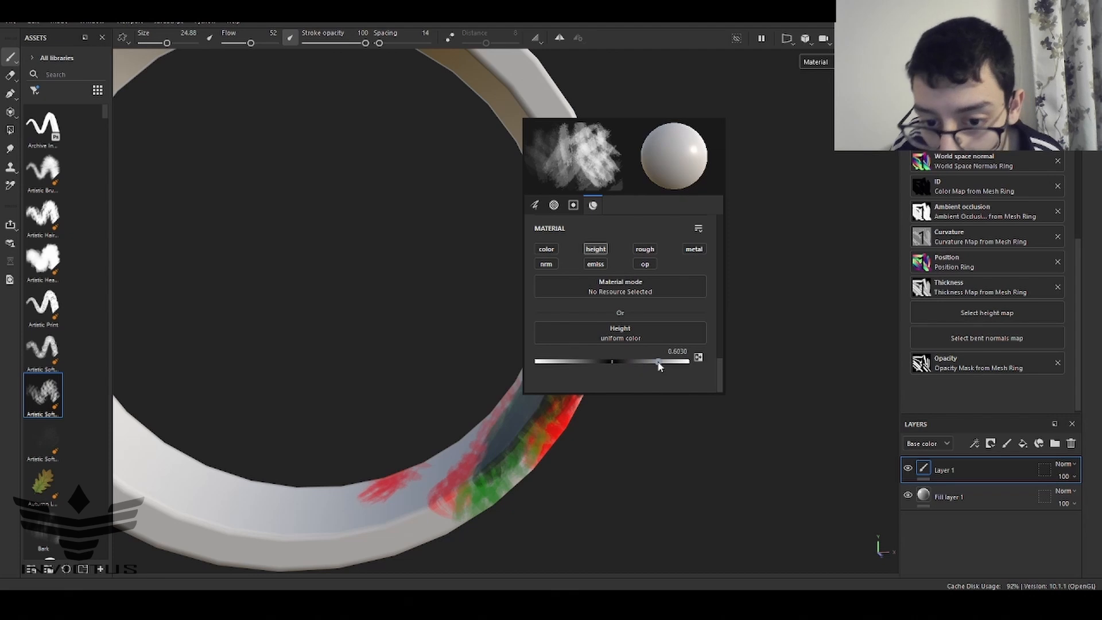
pyautogui.click(393, 297)
pyautogui.moveTo(595, 315)
pyautogui.mouseDown()
pyautogui.moveTo(569, 345)
pyautogui.moveTo(537, 431)
pyautogui.moveTo(587, 343)
pyautogui.mouseUp()
# Paint more raised height strokes along the ring's outer edge in close view
pyautogui.scroll(1, 669, 361)
pyautogui.keyDown('alt'); pyautogui.moveTo(669, 362); pyautogui.dragTo(723, 357, button='middle'); pyautogui.keyUp('alt')
pyautogui.scroll(4, 632, 372)
pyautogui.moveTo(632, 380)
pyautogui.mouseDown()
pyautogui.moveTo(691, 114)
pyautogui.moveTo(678, 275)
pyautogui.mouseUp()
pyautogui.keyDown('alt'); pyautogui.moveTo(678, 276); pyautogui.dragTo(732, 275); pyautogui.keyUp('alt')
pyautogui.moveTo(677, 189)
pyautogui.mouseDown()
pyautogui.moveTo(623, 329)
pyautogui.moveTo(660, 268)
pyautogui.mouseUp()
# Set the brush height to -0.5056 and paint recessed strokes across the dark and red areas
pyautogui.rightClick(673, 281)
pyautogui.click(625, 360)
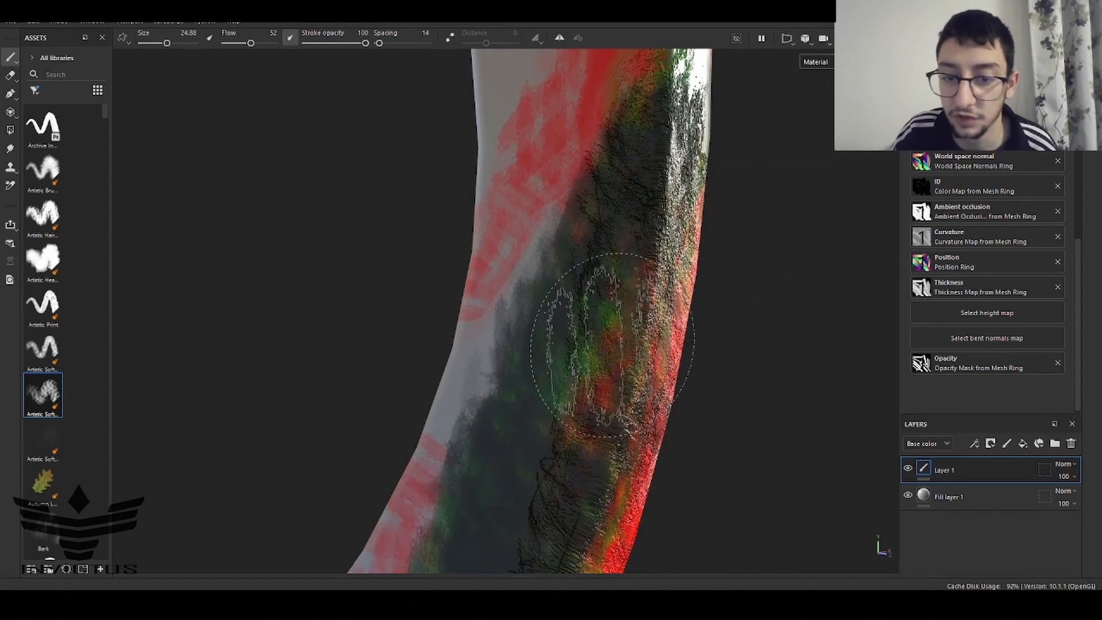
pyautogui.moveTo(617, 344)
pyautogui.mouseDown()
pyautogui.moveTo(536, 287)
pyautogui.moveTo(545, 440)
pyautogui.moveTo(598, 217)
pyautogui.mouseUp()
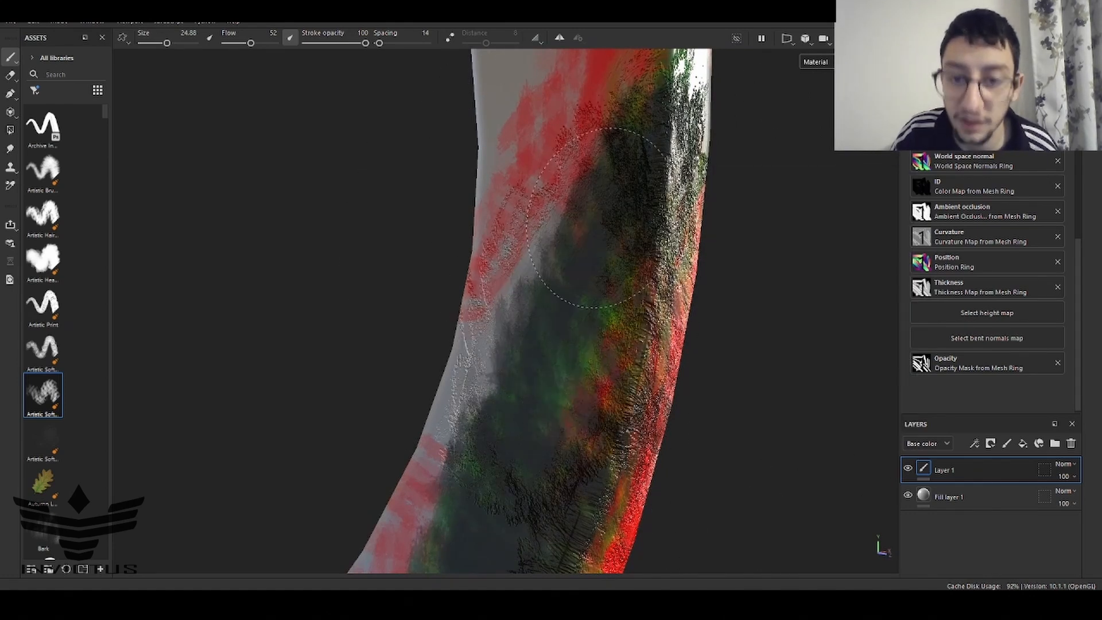
pyautogui.moveTo(537, 241); pyautogui.dragTo(513, 118)
# Choose the dense, cloud-like Artistic Heavy brush and paint recessed height strokes along the colored part of the ring
pyautogui.scroll(-5, 625, 189)
pyautogui.moveTo(603, 201)
pyautogui.keyDown('alt'); pyautogui.mouseDown()
pyautogui.moveTo(526, 224)
pyautogui.moveTo(460, 138)
pyautogui.mouseUp(); pyautogui.keyUp('alt')
pyautogui.scroll(2, 460, 139)
pyautogui.moveTo(112, 128); pyautogui.dragTo(198, 149)
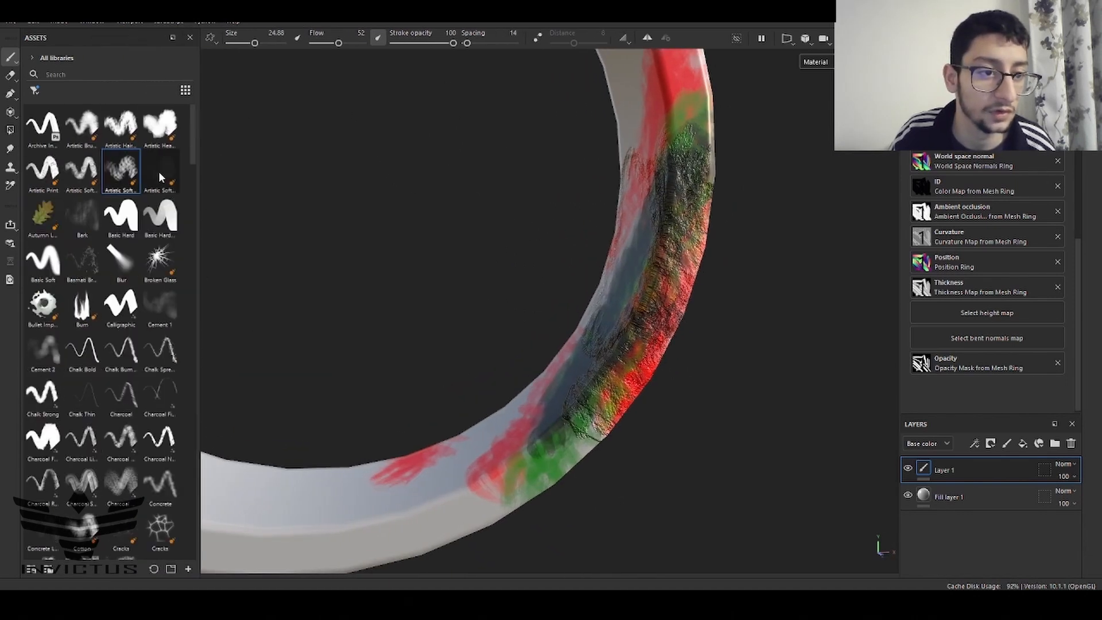
pyautogui.click(157, 132)
pyautogui.moveTo(691, 158)
pyautogui.mouseDown()
pyautogui.moveTo(666, 281)
pyautogui.moveTo(661, 63)
pyautogui.mouseUp()
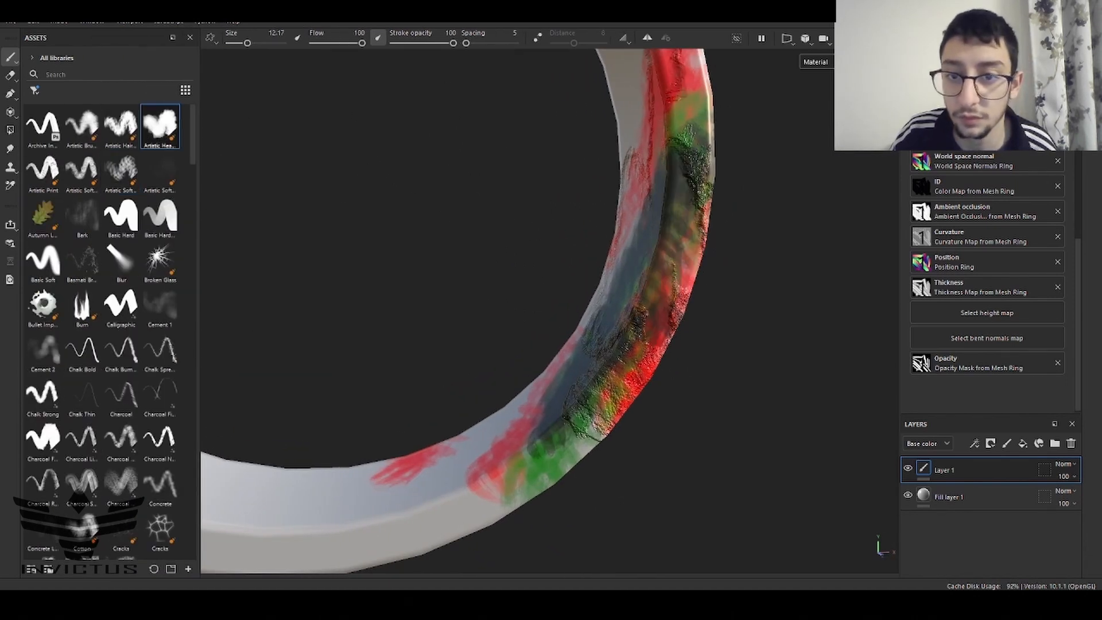
pyautogui.moveTo(577, 334); pyautogui.dragTo(539, 430)
# Limit the brush to the roughness channel with a roughness of 0.3
pyautogui.moveTo(600, 353)
pyautogui.keyDown('alt'); pyautogui.mouseDown()
pyautogui.moveTo(635, 366)
pyautogui.moveTo(618, 362)
pyautogui.mouseUp(); pyautogui.keyUp('alt')
pyautogui.rightClick(621, 315)
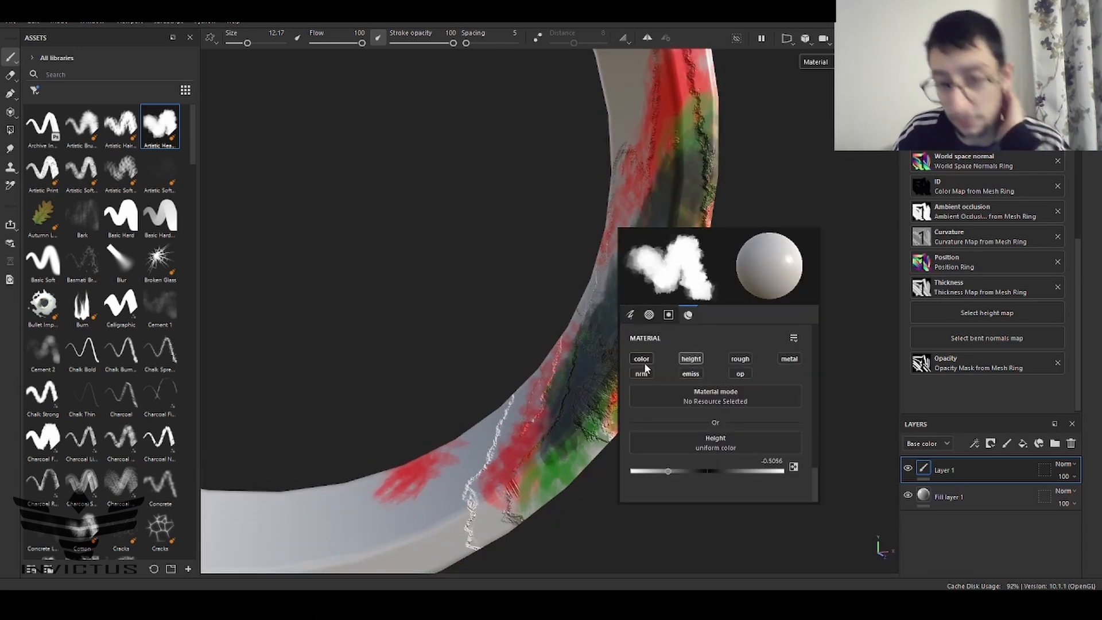
pyautogui.click(739, 360)
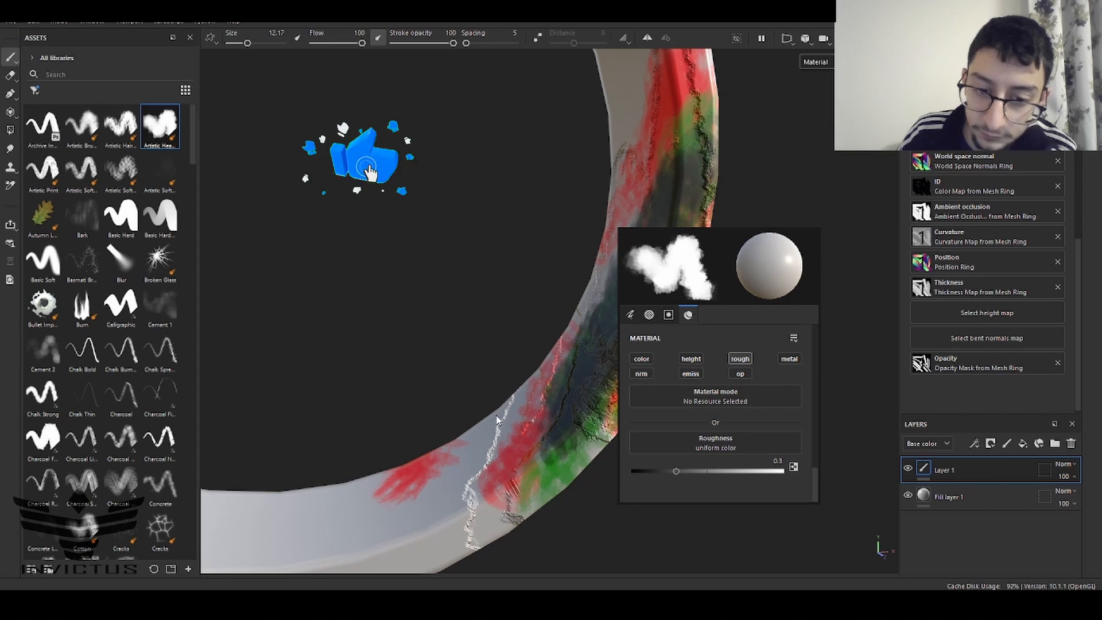
pyautogui.scroll(-5, 498, 415)
pyautogui.scroll(2, 498, 412)
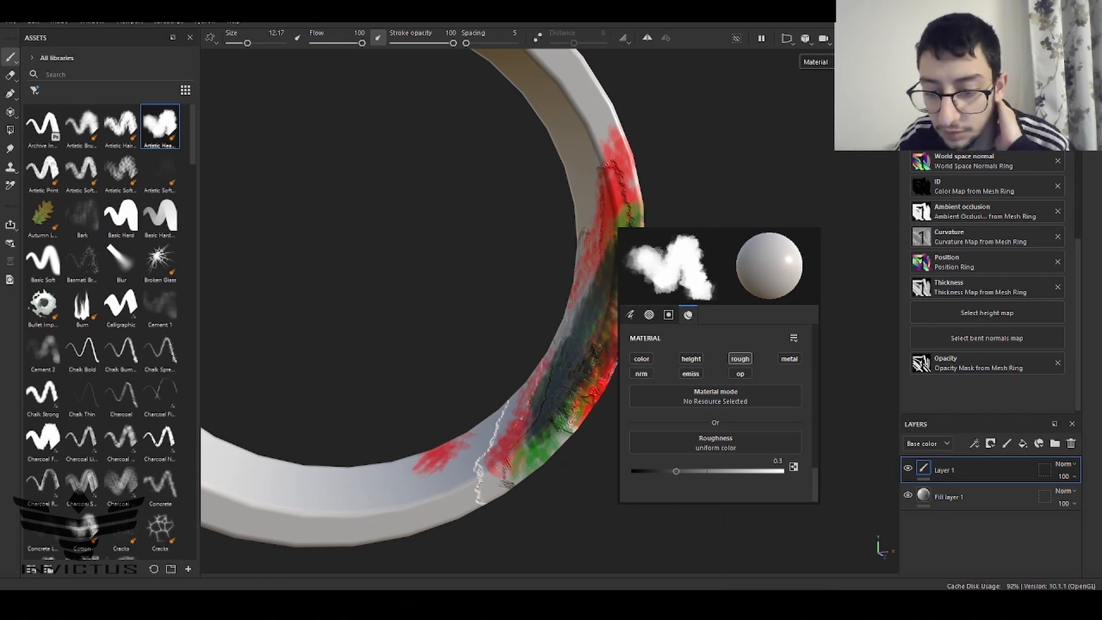
pyautogui.click(610, 182)
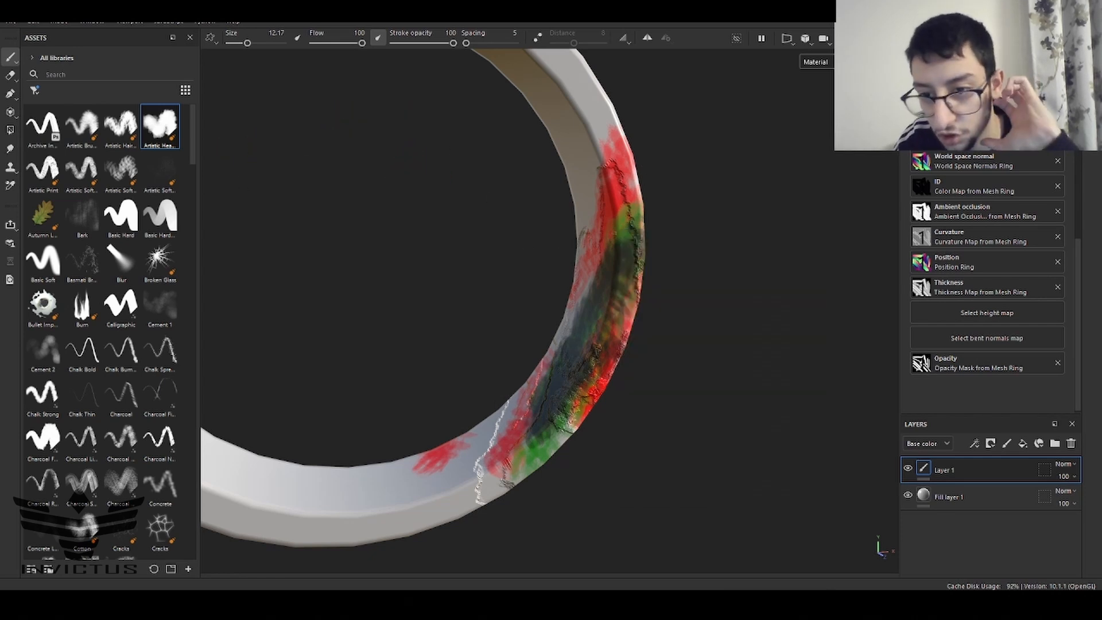
# Paint roughness strokes on the ring with brush size 4.69 and flow 85, rotating the environment lighting to check them
pyautogui.keyDown('alt'); pyautogui.moveTo(639, 252); pyautogui.dragTo(669, 236); pyautogui.keyUp('alt')
pyautogui.rightClick(669, 236)
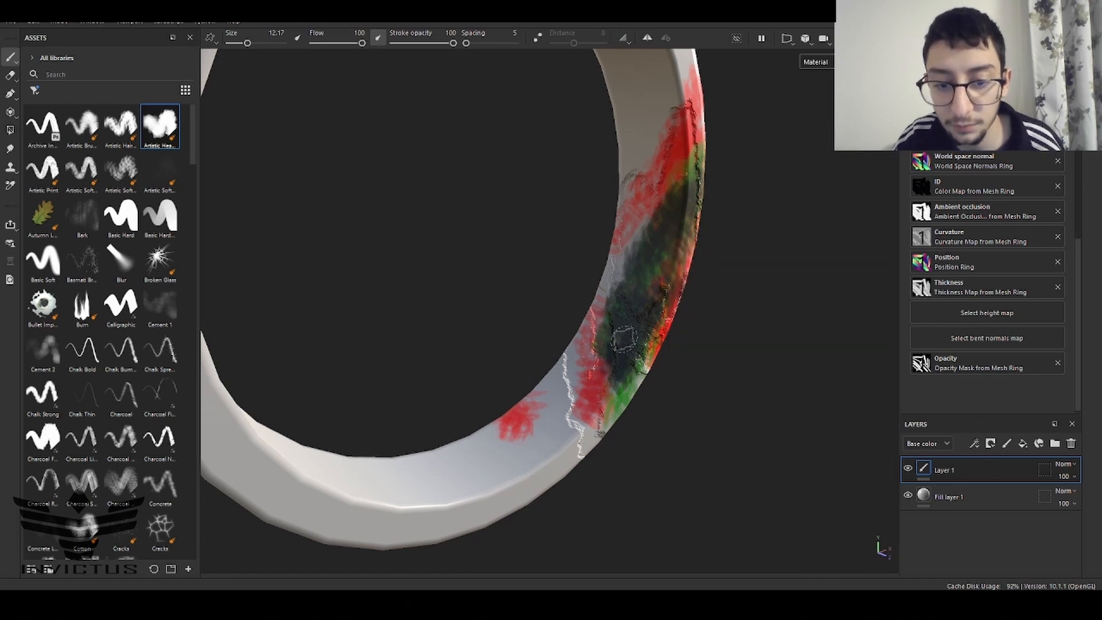
pyautogui.rightClick(624, 339)
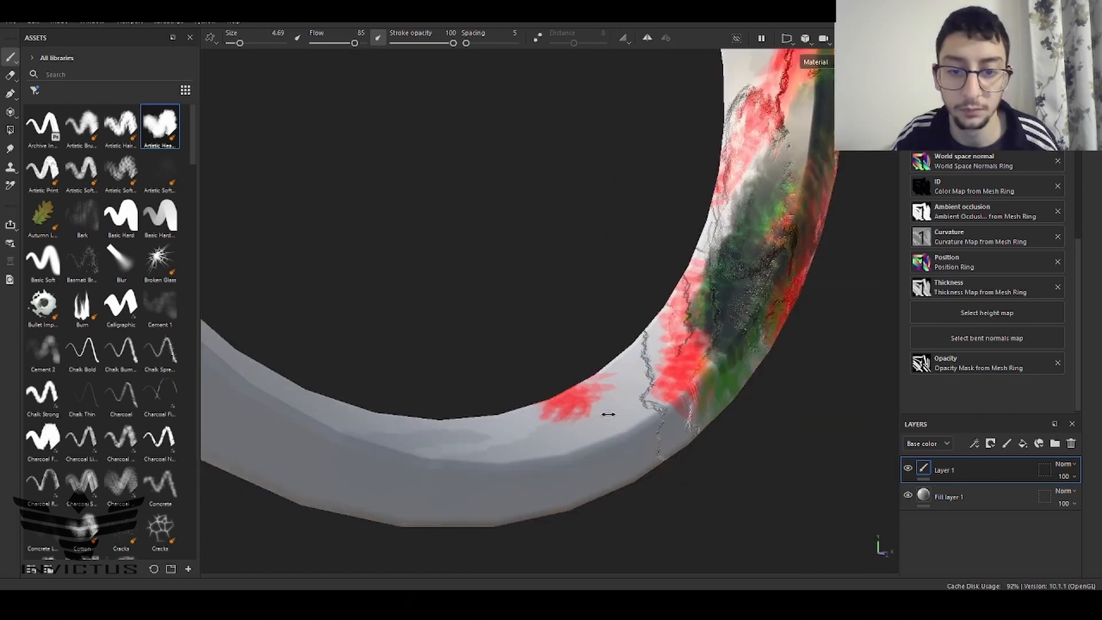
pyautogui.moveTo(608, 413)
pyautogui.keyDown('shift'); pyautogui.mouseDown(button='right')
pyautogui.moveTo(540, 427)
pyautogui.moveTo(450, 416)
pyautogui.moveTo(628, 394)
pyautogui.moveTo(567, 416)
pyautogui.moveTo(453, 431)
pyautogui.moveTo(635, 379)
pyautogui.moveTo(571, 408)
pyautogui.moveTo(642, 407)
pyautogui.mouseUp(button='right'); pyautogui.keyUp('shift')
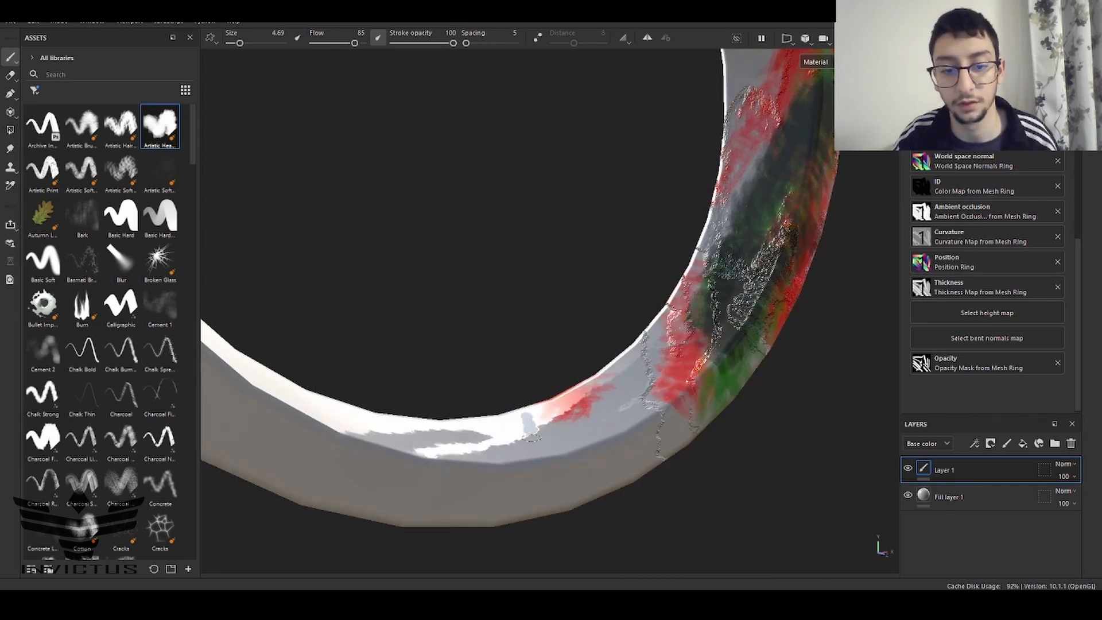
# Limit the brush to the metallic channel and set its metallic value to 1
pyautogui.moveTo(602, 441)
pyautogui.keyDown('shift'); pyautogui.mouseDown(button='right')
pyautogui.moveTo(612, 436)
pyautogui.moveTo(536, 440)
pyautogui.moveTo(565, 435)
pyautogui.moveTo(594, 408)
pyautogui.mouseUp(button='right'); pyautogui.keyUp('shift')
pyautogui.keyDown('alt'); pyautogui.moveTo(642, 327); pyautogui.dragTo(620, 379); pyautogui.keyUp('alt')
pyautogui.rightClick(667, 324)
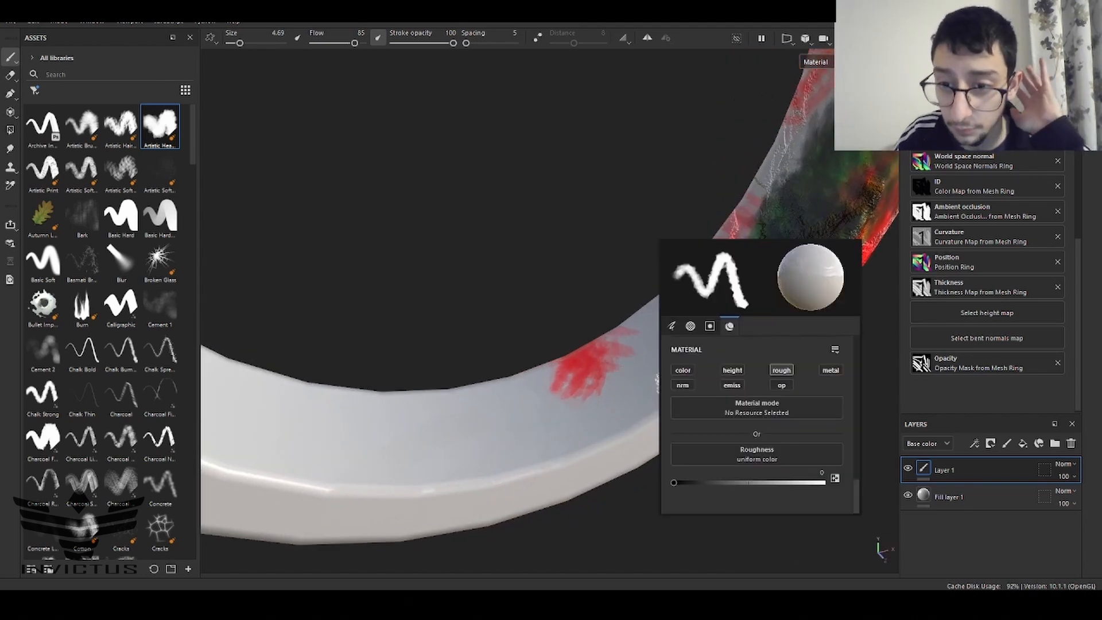
pyautogui.moveTo(805, 604)
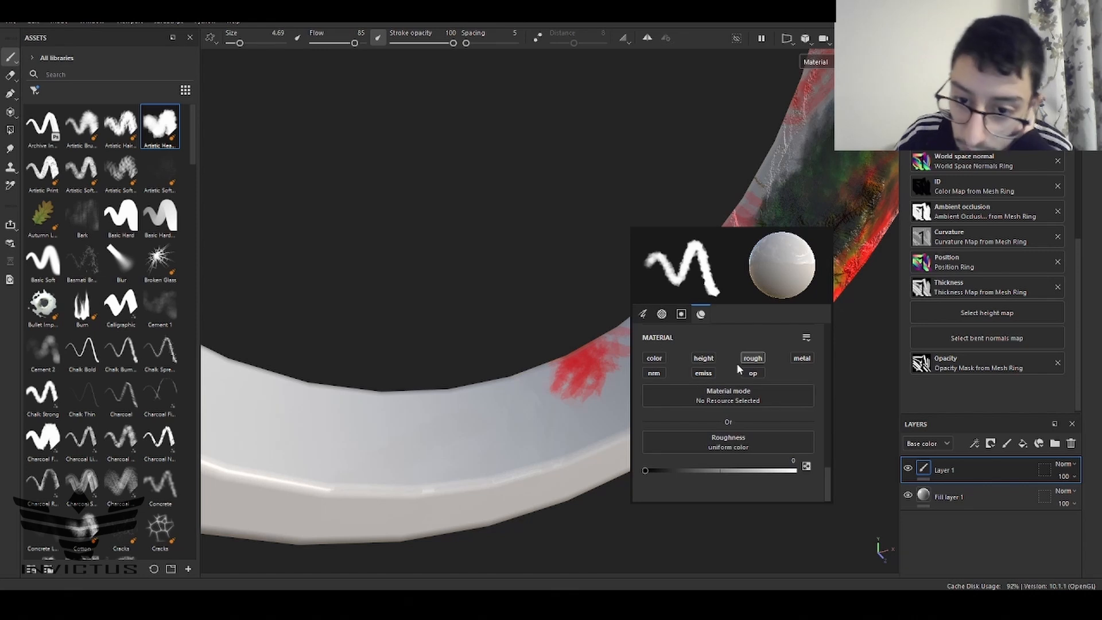
pyautogui.click(757, 358)
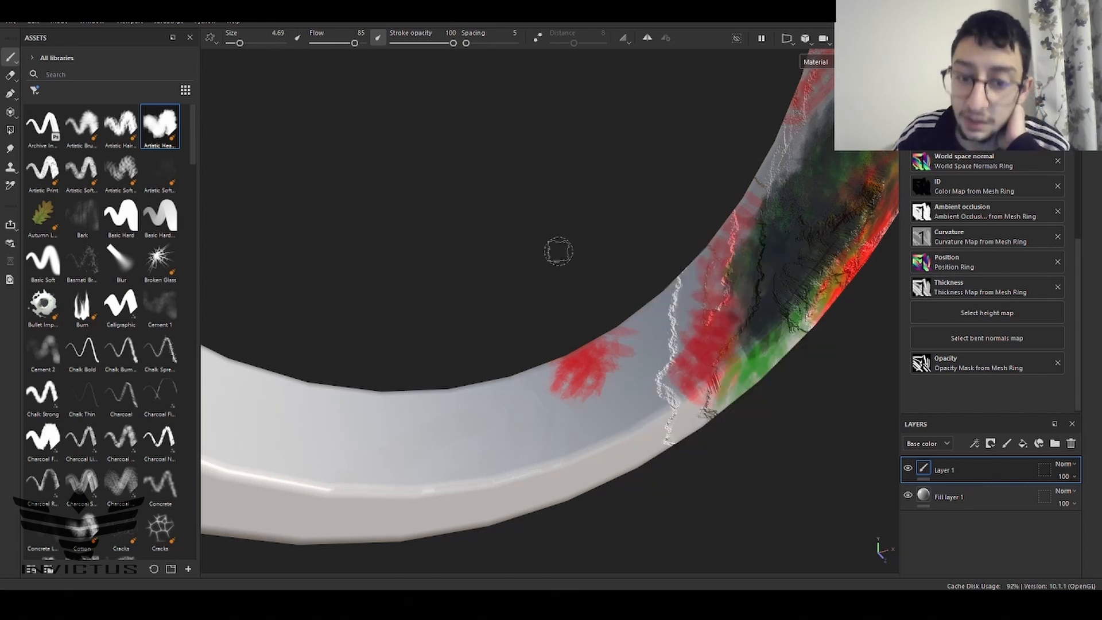
pyautogui.moveTo(556, 249)
pyautogui.keyDown('alt'); pyautogui.mouseDown()
pyautogui.moveTo(581, 344)
pyautogui.moveTo(583, 322)
pyautogui.moveTo(611, 314)
pyautogui.mouseUp(); pyautogui.keyUp('alt')
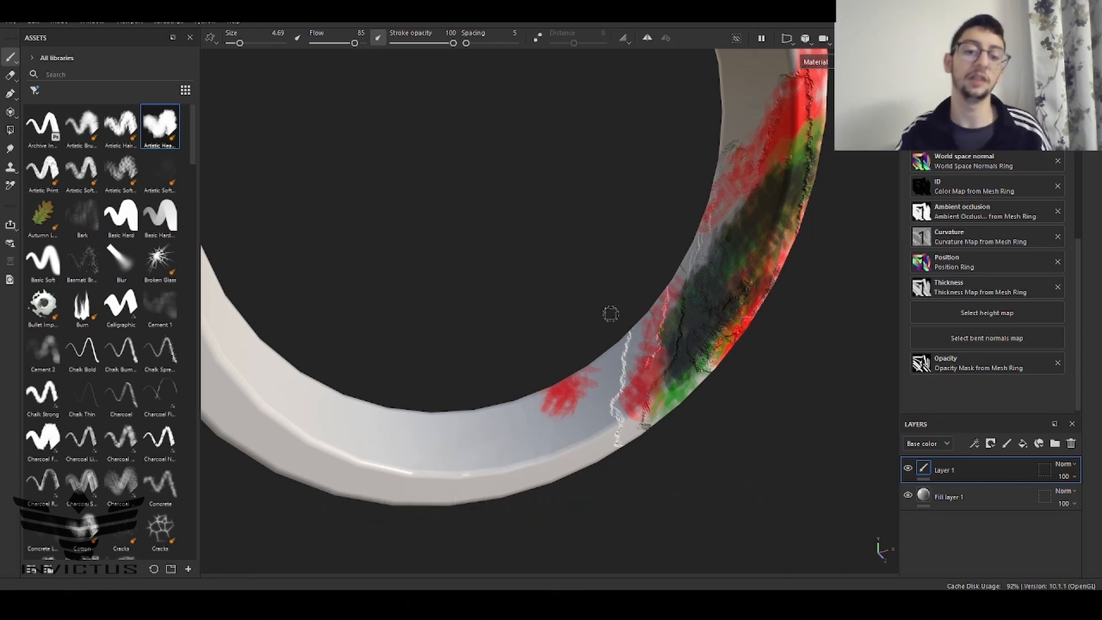
pyautogui.moveTo(607, 290)
pyautogui.keyDown('alt'); pyautogui.mouseDown()
pyautogui.moveTo(639, 270)
pyautogui.moveTo(580, 291)
pyautogui.moveTo(329, 239)
pyautogui.moveTo(452, 263)
pyautogui.moveTo(494, 285)
pyautogui.moveTo(484, 327)
pyautogui.mouseUp(); pyautogui.keyUp('alt')
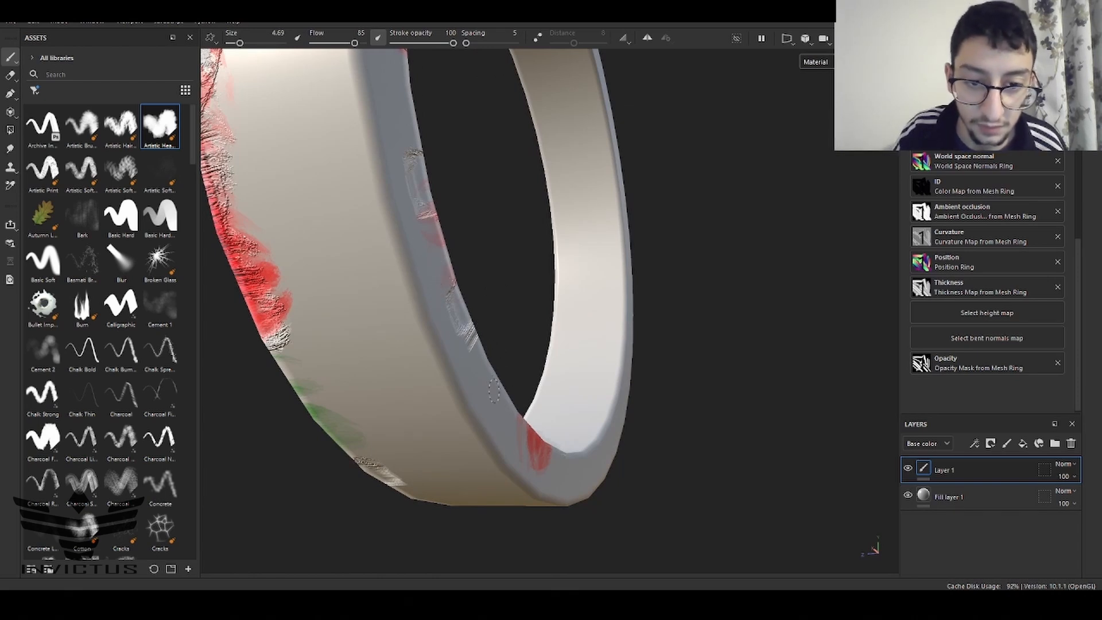
pyautogui.moveTo(495, 318)
pyautogui.keyDown('alt'); pyautogui.mouseDown()
pyautogui.moveTo(475, 353)
pyautogui.moveTo(673, 345)
pyautogui.moveTo(702, 367)
pyautogui.mouseUp(); pyautogui.keyUp('alt')
pyautogui.rightClick(704, 396)
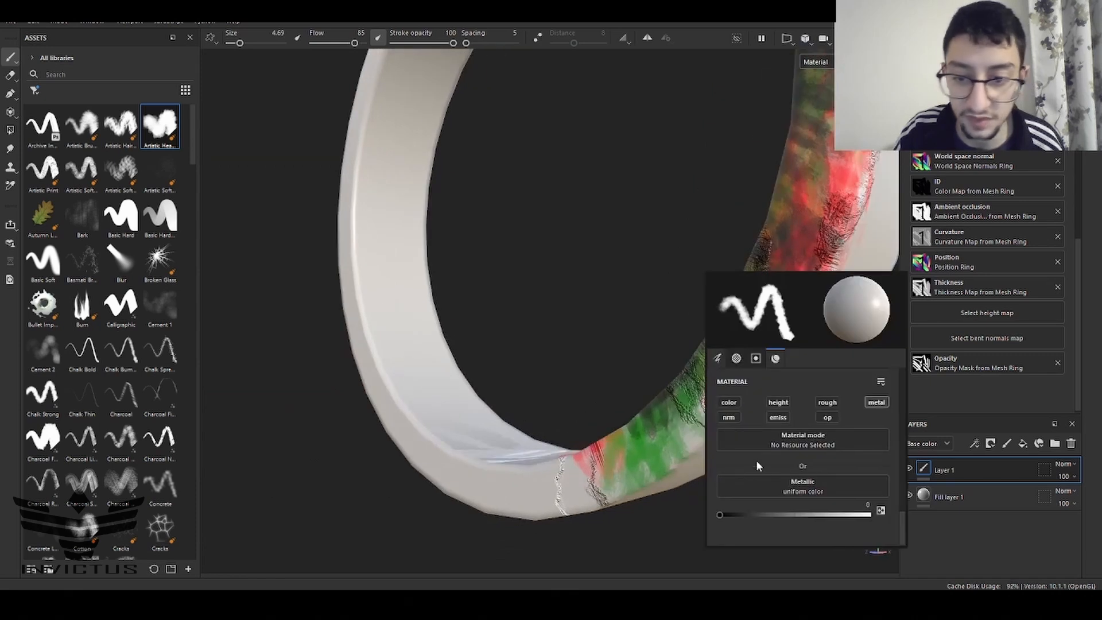
pyautogui.moveTo(783, 516); pyautogui.dragTo(902, 498)
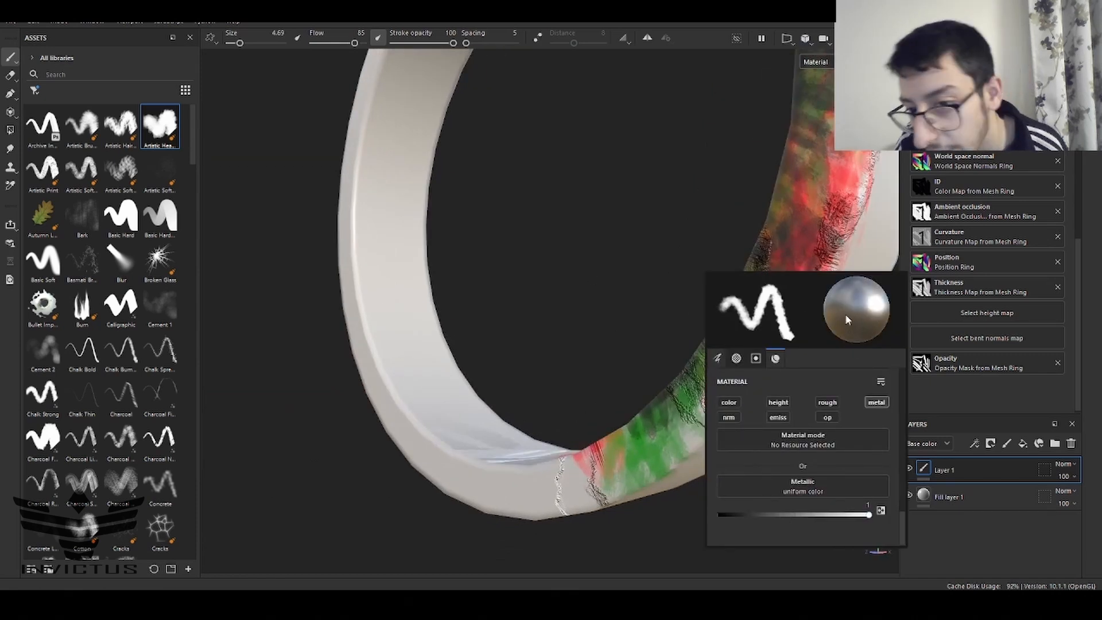
# Paint metallic strokes along the lower and colored parts of the ring, enlarging the brush size to 33.25
pyautogui.keyDown('alt'); pyautogui.moveTo(598, 266); pyautogui.dragTo(818, 319); pyautogui.keyUp('alt')
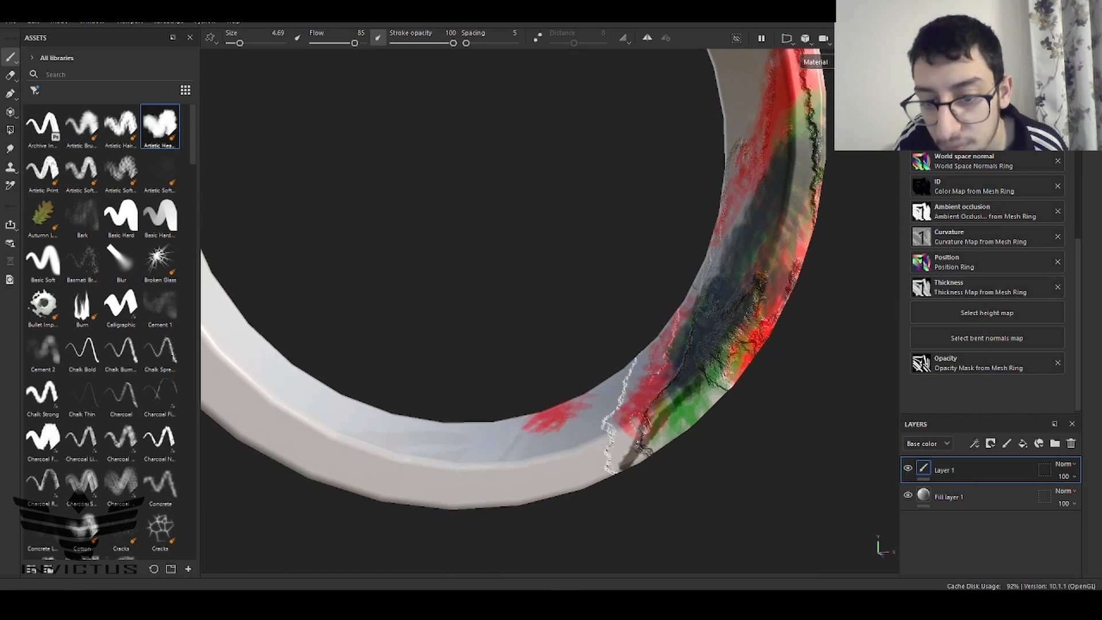
pyautogui.moveTo(468, 461)
pyautogui.mouseDown()
pyautogui.moveTo(574, 444)
pyautogui.moveTo(563, 419)
pyautogui.mouseUp()
pyautogui.rightClick(628, 340)
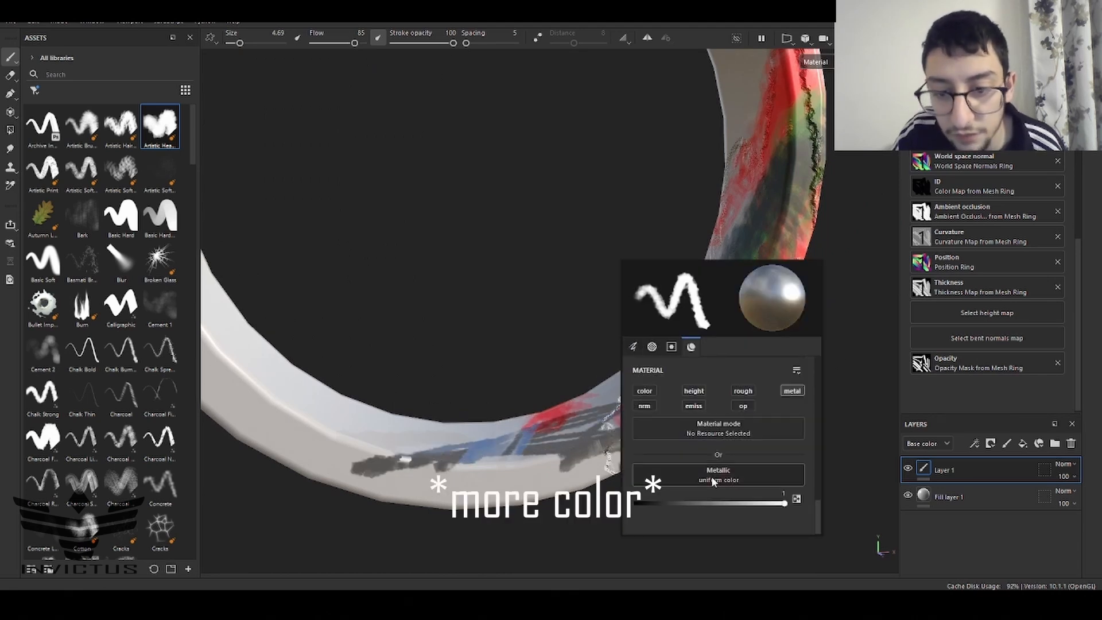
pyautogui.keyDown('ctrl'); pyautogui.moveTo(575, 447); pyautogui.dragTo(587, 448, button='right'); pyautogui.keyUp('ctrl')
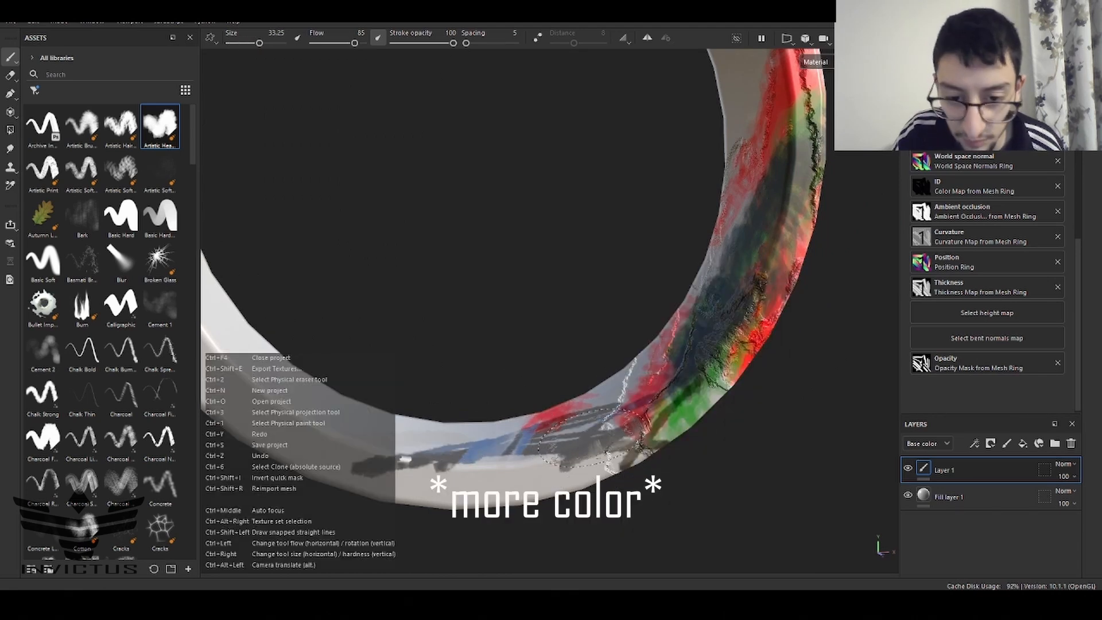
pyautogui.moveTo(591, 439); pyautogui.dragTo(775, 218)
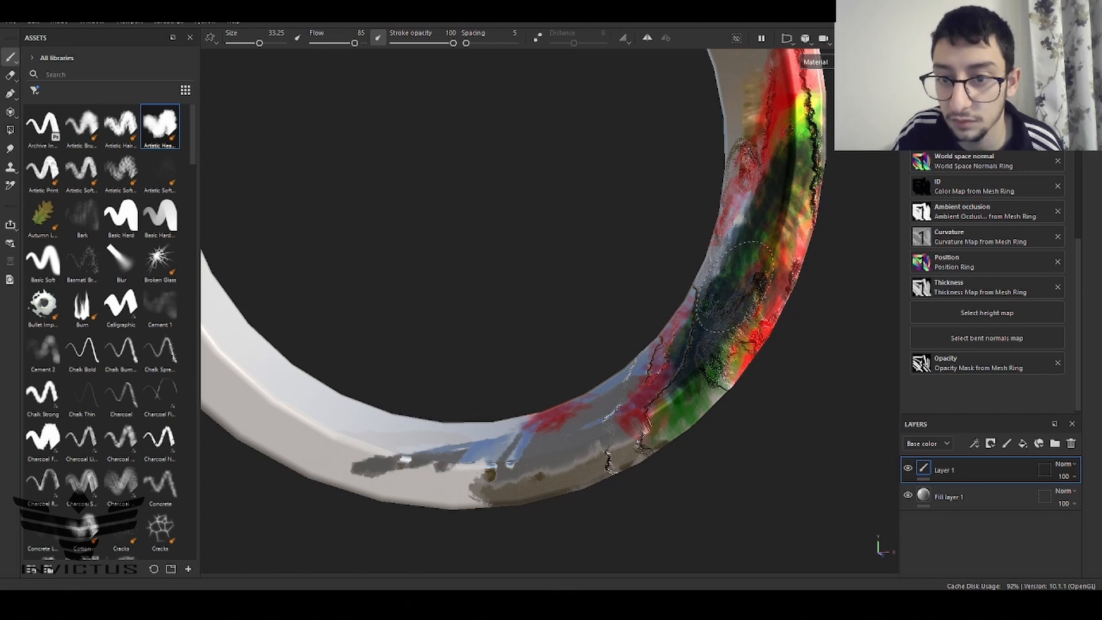
# Cover the remaining bare surfaces around the ring with metallic strokes, working from several angles
pyautogui.moveTo(735, 287)
pyautogui.mouseDown()
pyautogui.moveTo(276, 356)
pyautogui.moveTo(236, 339)
pyautogui.mouseUp()
pyautogui.moveTo(236, 339)
pyautogui.keyDown('alt'); pyautogui.mouseDown()
pyautogui.moveTo(500, 208)
pyautogui.moveTo(396, 391)
pyautogui.moveTo(390, 465)
pyautogui.moveTo(368, 460)
pyautogui.mouseUp(); pyautogui.keyUp('alt')
pyautogui.moveTo(442, 261)
pyautogui.keyDown('alt'); pyautogui.mouseDown()
pyautogui.moveTo(533, 348)
pyautogui.moveTo(649, 391)
pyautogui.mouseUp(); pyautogui.keyUp('alt')
pyautogui.scroll(5, 654, 456)
pyautogui.keyDown('alt'); pyautogui.moveTo(642, 288); pyautogui.dragTo(678, 253); pyautogui.keyUp('alt')
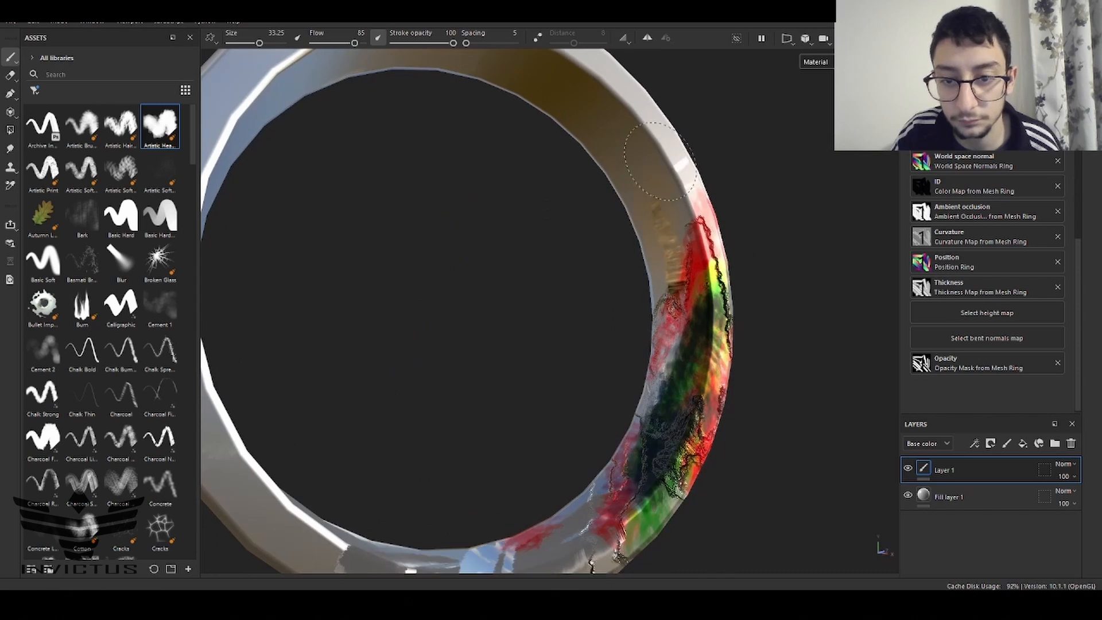
pyautogui.moveTo(661, 161)
pyautogui.mouseDown()
pyautogui.moveTo(643, 117)
pyautogui.moveTo(552, 86)
pyautogui.moveTo(647, 192)
pyautogui.moveTo(620, 251)
pyautogui.mouseUp()
# Limit the brush to the opacity channel with an opacity of 1
pyautogui.rightClick(620, 251)
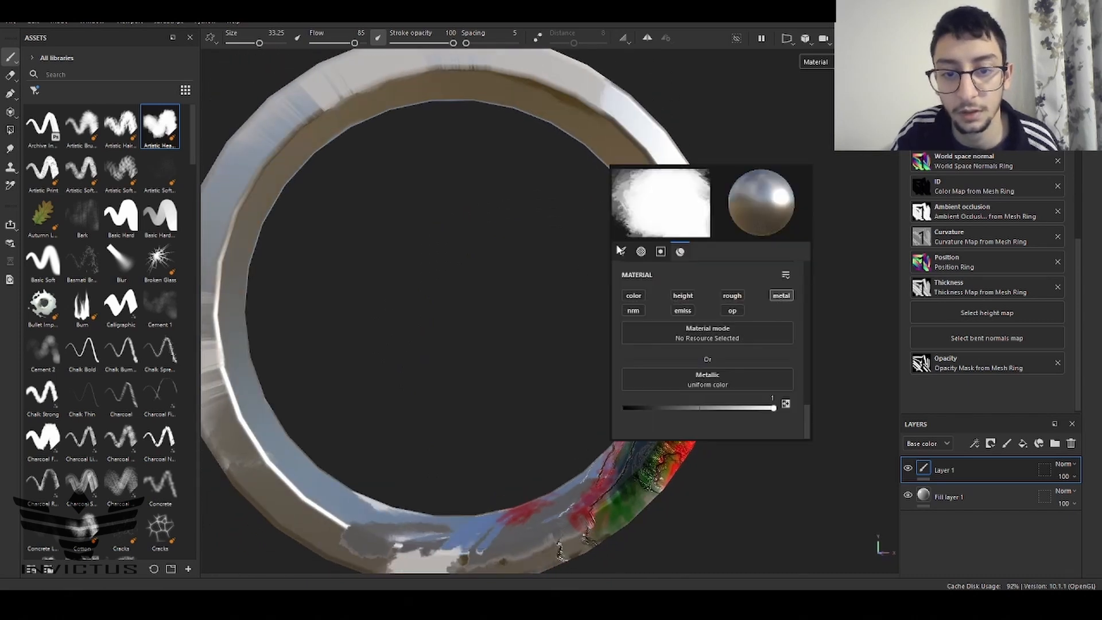
pyautogui.click(733, 310)
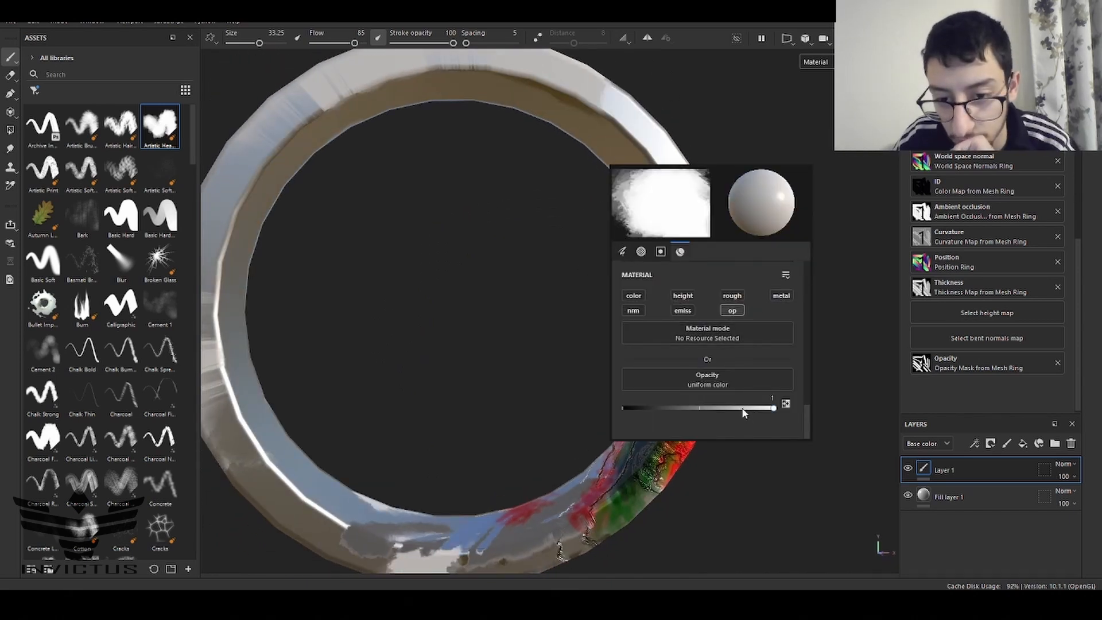
pyautogui.moveTo(745, 410); pyautogui.dragTo(778, 410)
pyautogui.click(494, 218)
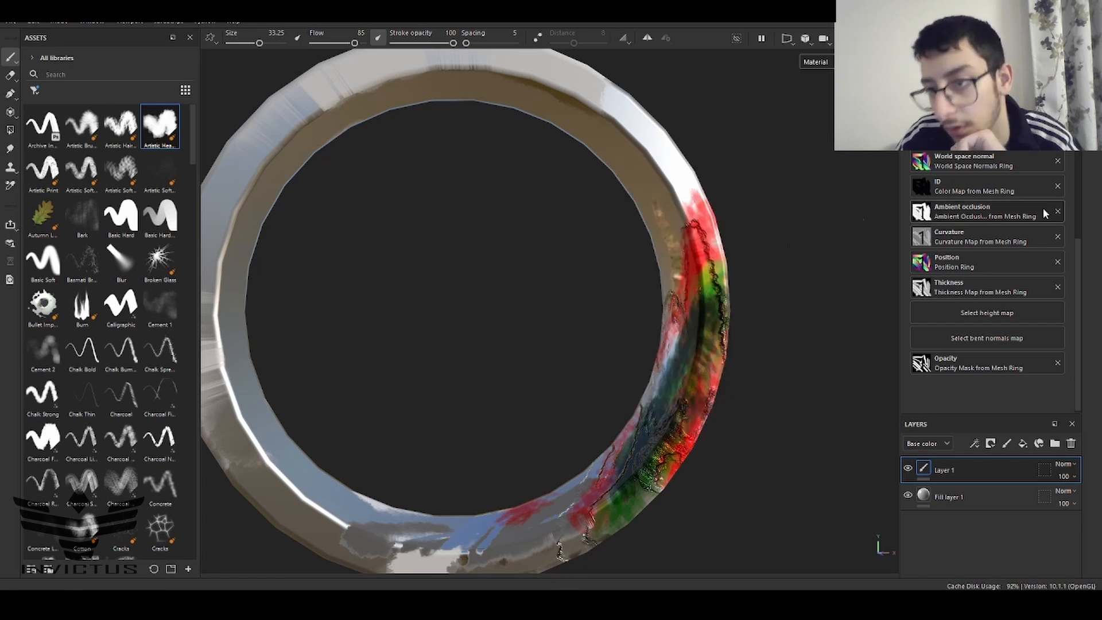
# Look through the shader parameters, including the geometry, opacity, displacement and tessellation settings
pyautogui.click(1092, 76)
pyautogui.scroll(-3, 953, 278)
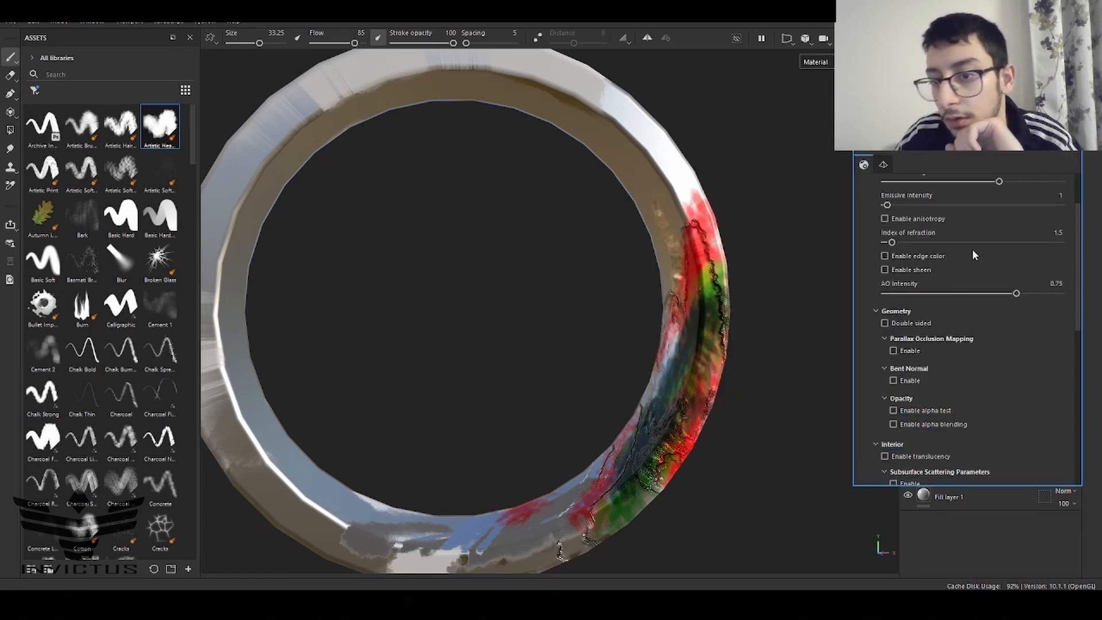
pyautogui.scroll(3, 930, 250)
pyautogui.scroll(-5, 912, 313)
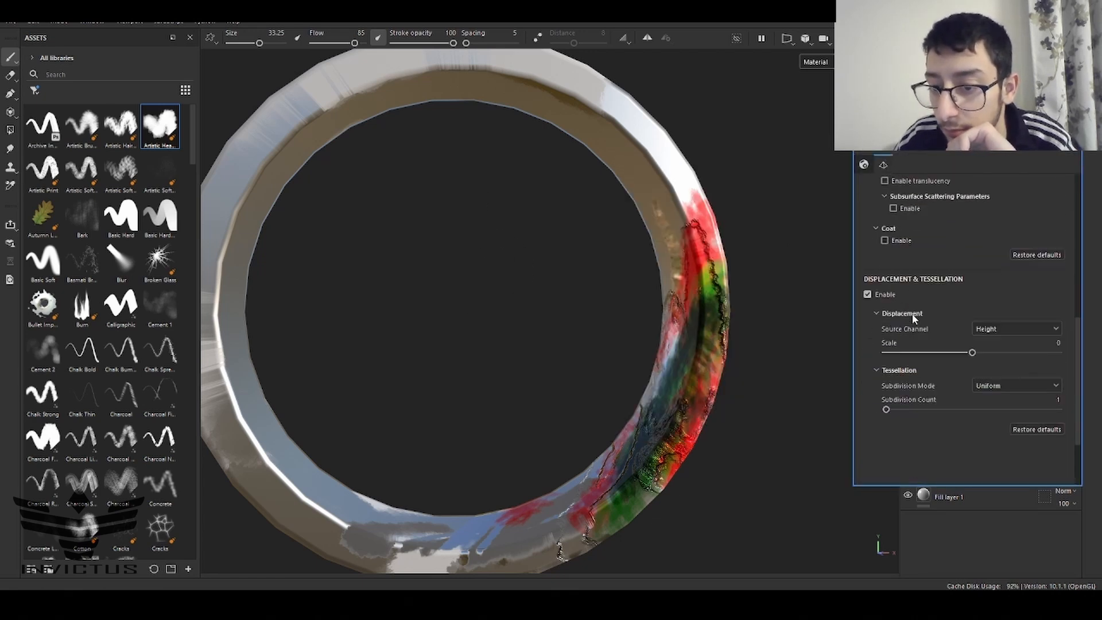
pyautogui.scroll(5, 910, 298)
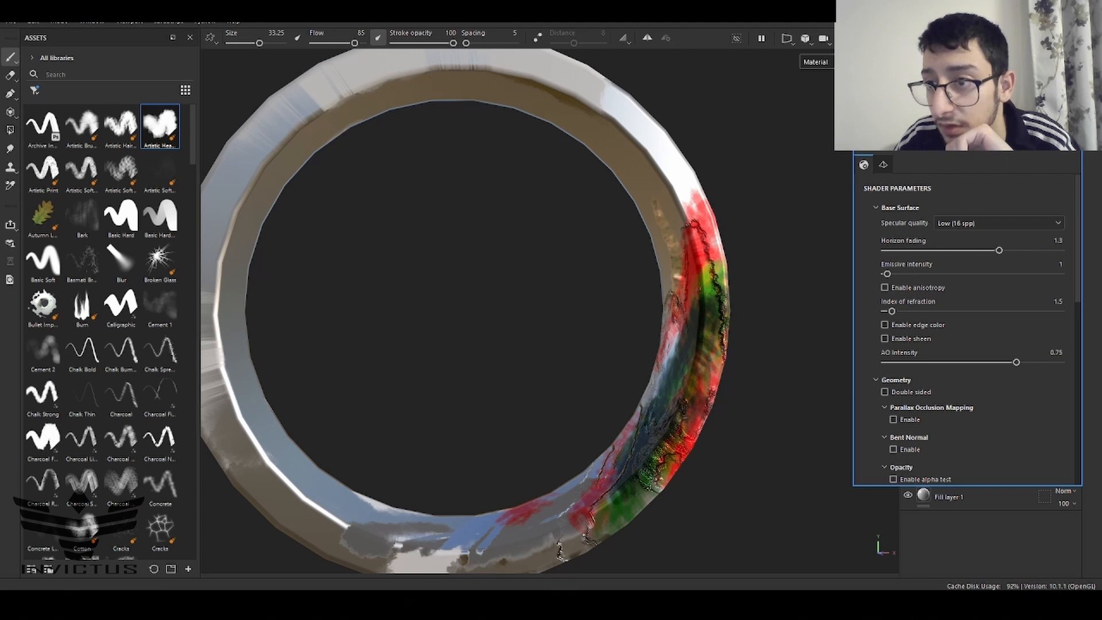
# Activate post effects in the display settings, try lens distortion, and enable vignette and glare
pyautogui.click(1092, 76)
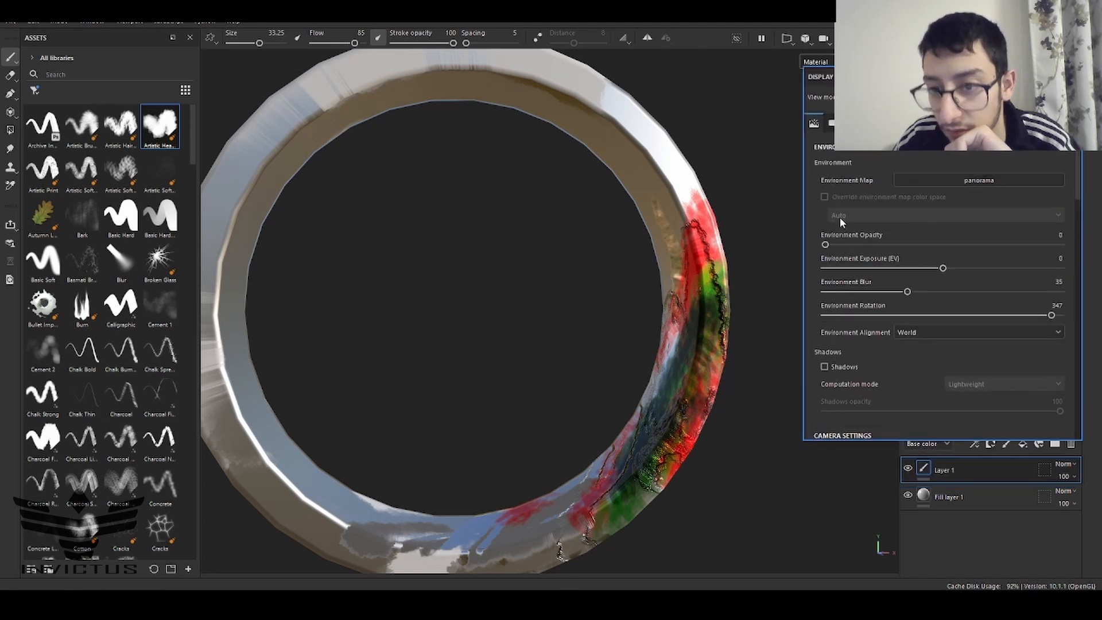
pyautogui.scroll(-5, 840, 217)
pyautogui.click(837, 295)
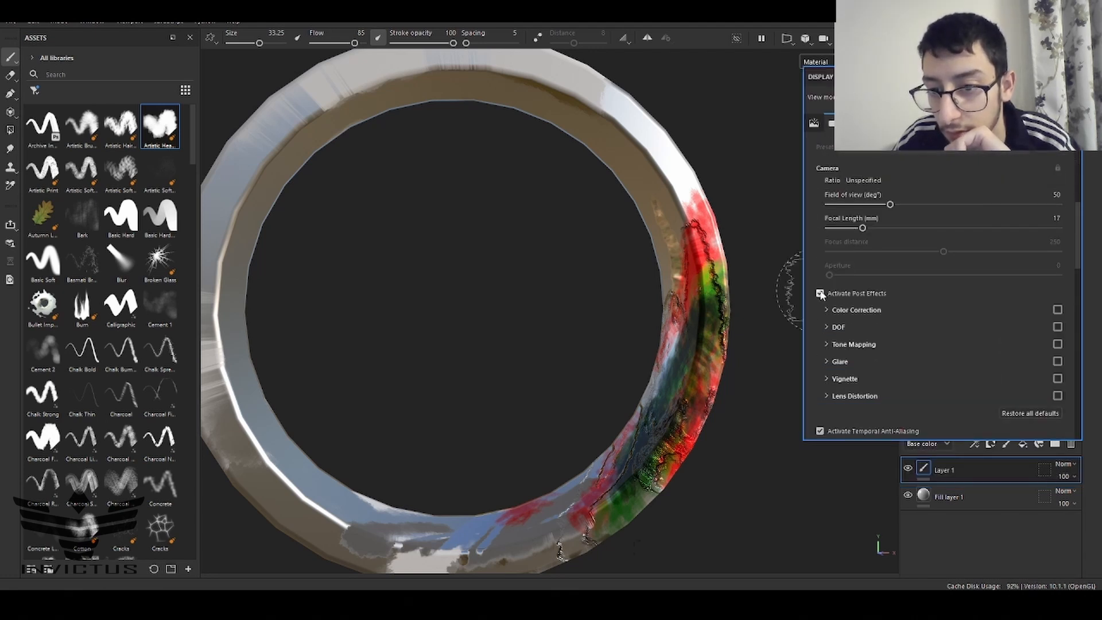
pyautogui.click(1058, 396)
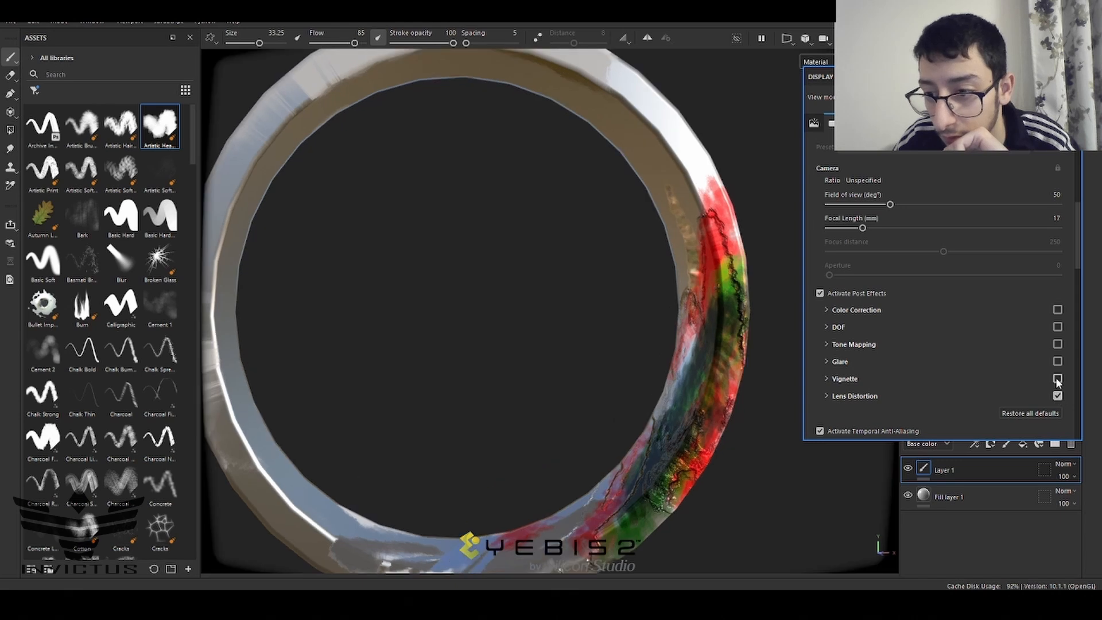
pyautogui.click(1058, 361)
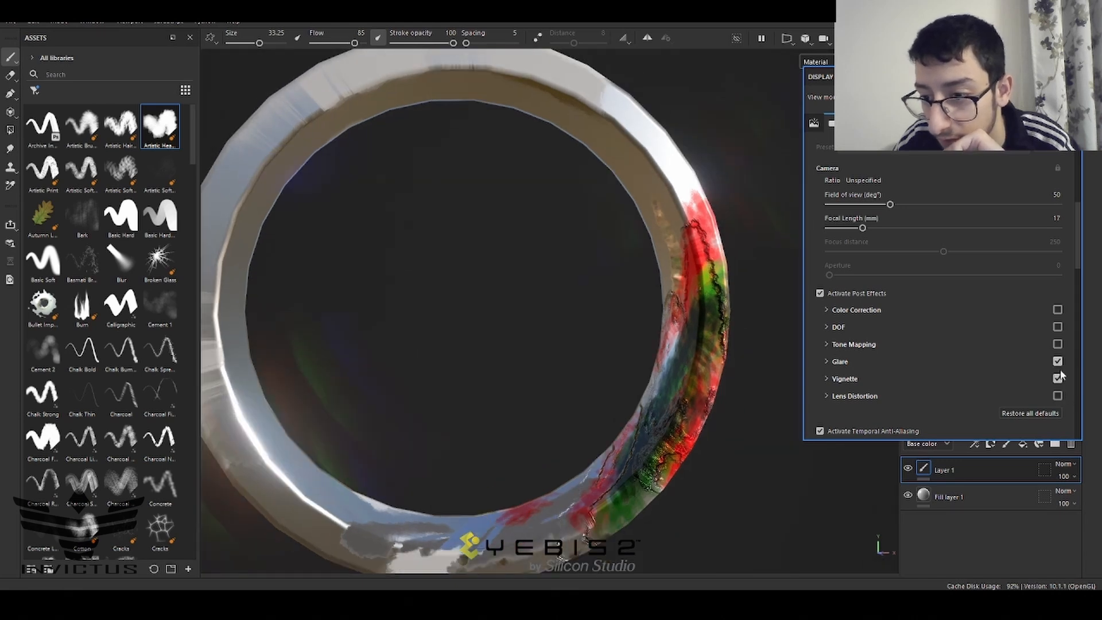
# Adjust the index of refraction in the shader parameters
pyautogui.scroll(-6, 970, 150)
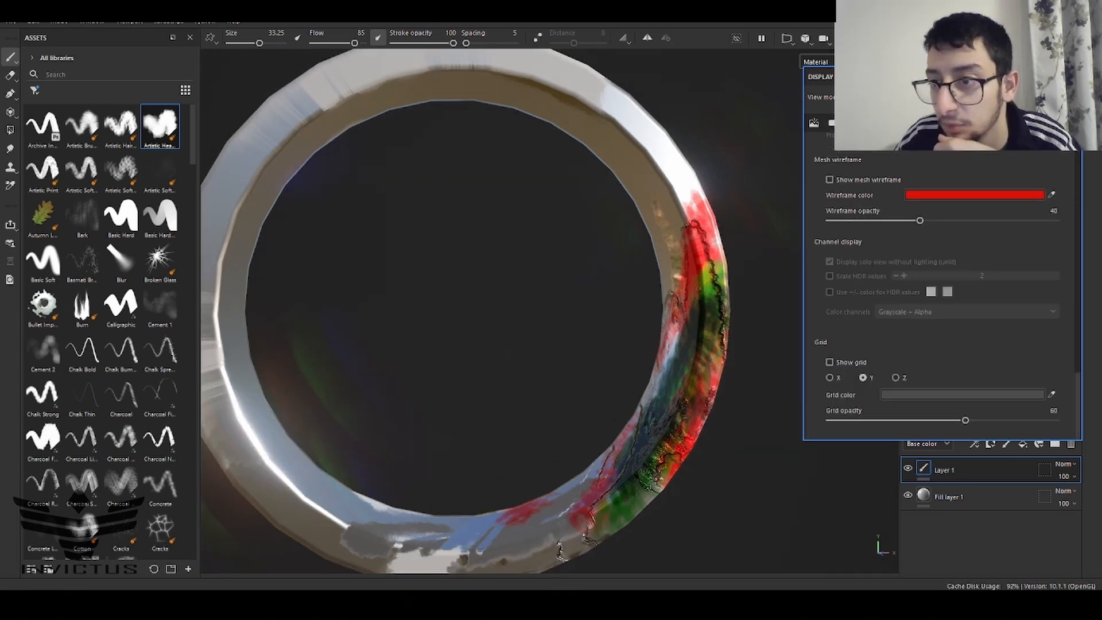
pyautogui.click(1092, 94)
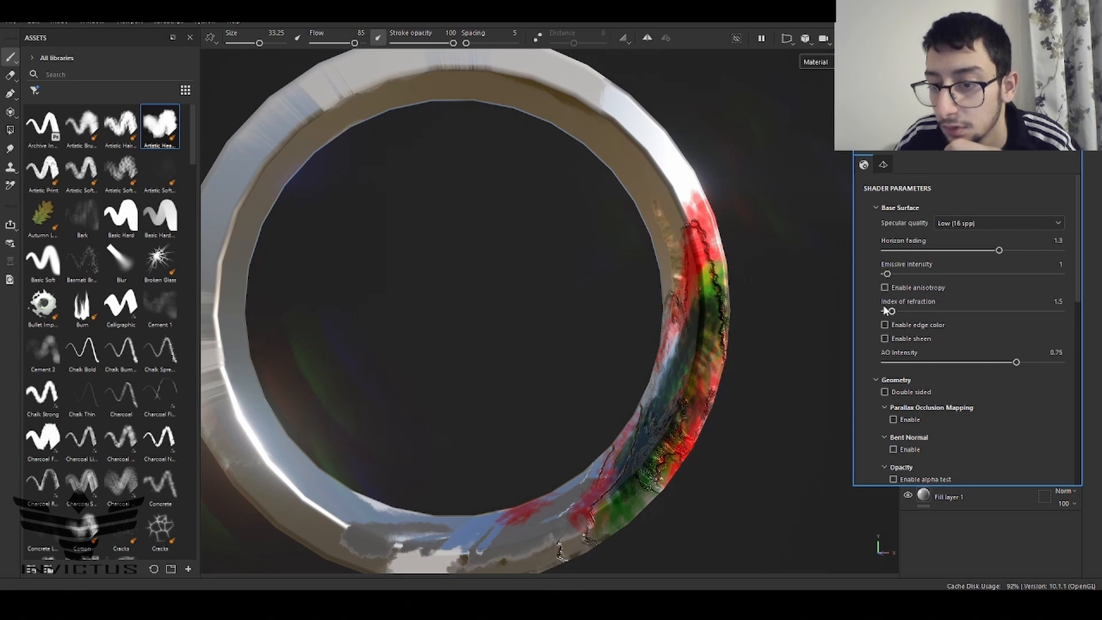
pyautogui.moveTo(891, 312)
pyautogui.mouseDown()
pyautogui.moveTo(925, 312)
pyautogui.moveTo(902, 312)
pyautogui.mouseUp()
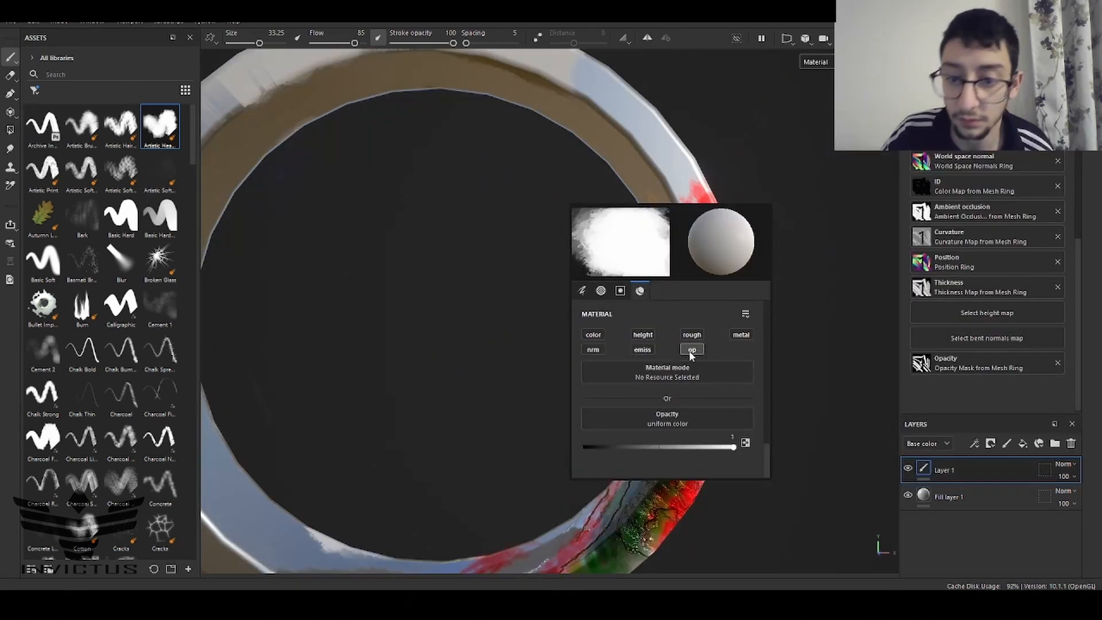
# Try painting opacity strokes on the ring with a lowered brush opacity, undoing each stroke
pyautogui.moveTo(712, 447); pyautogui.dragTo(579, 447)
pyautogui.moveTo(661, 351)
pyautogui.mouseDown()
pyautogui.moveTo(733, 408)
pyautogui.moveTo(711, 284)
pyautogui.mouseUp()
pyautogui.moveTo(711, 284)
pyautogui.keyDown('alt'); pyautogui.mouseDown()
pyautogui.moveTo(659, 304)
pyautogui.moveTo(486, 294)
pyautogui.mouseUp(); pyautogui.keyUp('alt')
pyautogui.hotkey('ctrl', 'z')
pyautogui.moveTo(766, 300)
pyautogui.mouseDown()
pyautogui.moveTo(756, 307)
pyautogui.moveTo(775, 304)
pyautogui.mouseUp()
pyautogui.hotkey('ctrl', 'z')
pyautogui.rightClick(814, 498)
pyautogui.click(834, 562)
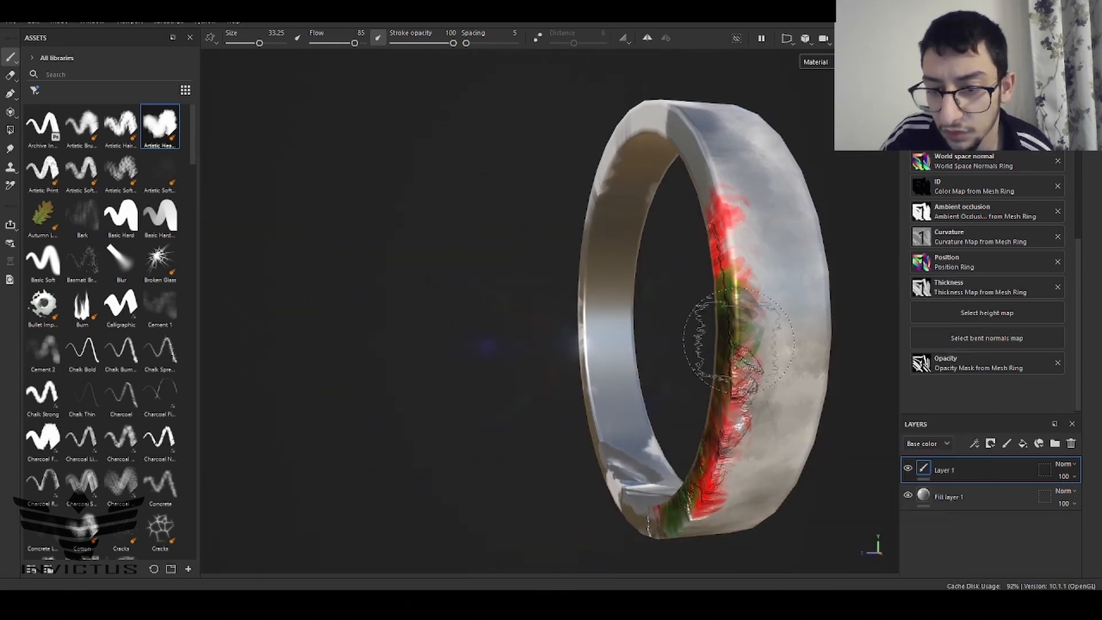
pyautogui.moveTo(723, 339)
pyautogui.mouseDown()
pyautogui.moveTo(731, 366)
pyautogui.moveTo(789, 382)
pyautogui.mouseUp()
pyautogui.hotkey('ctrl', 'z')
# Set the brush opacity to 0.588, paint an opacity stroke across the ring's outer face and inspect it up close
pyautogui.rightClick(782, 449)
pyautogui.moveTo(795, 515); pyautogui.dragTo(840, 516)
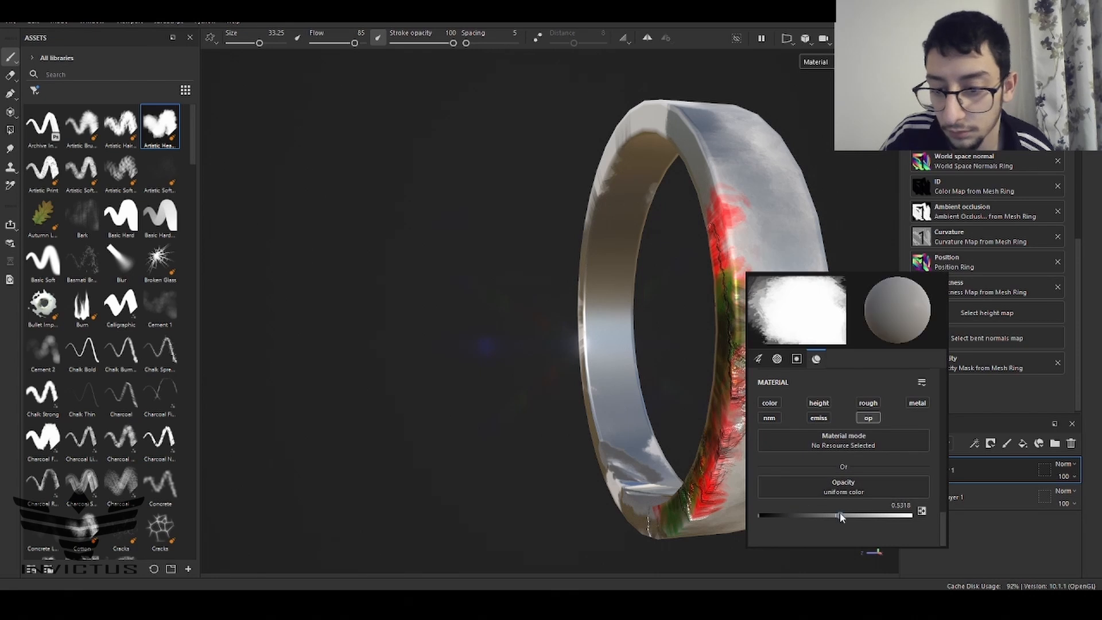
pyautogui.moveTo(757, 339)
pyautogui.mouseDown()
pyautogui.moveTo(747, 370)
pyautogui.moveTo(772, 322)
pyautogui.moveTo(689, 354)
pyautogui.moveTo(692, 320)
pyautogui.mouseUp()
pyautogui.scroll(3, 780, 352)
pyautogui.scroll(3, 707, 376)
pyautogui.keyDown('alt'); pyautogui.moveTo(727, 287); pyautogui.dragTo(777, 286); pyautogui.keyUp('alt')
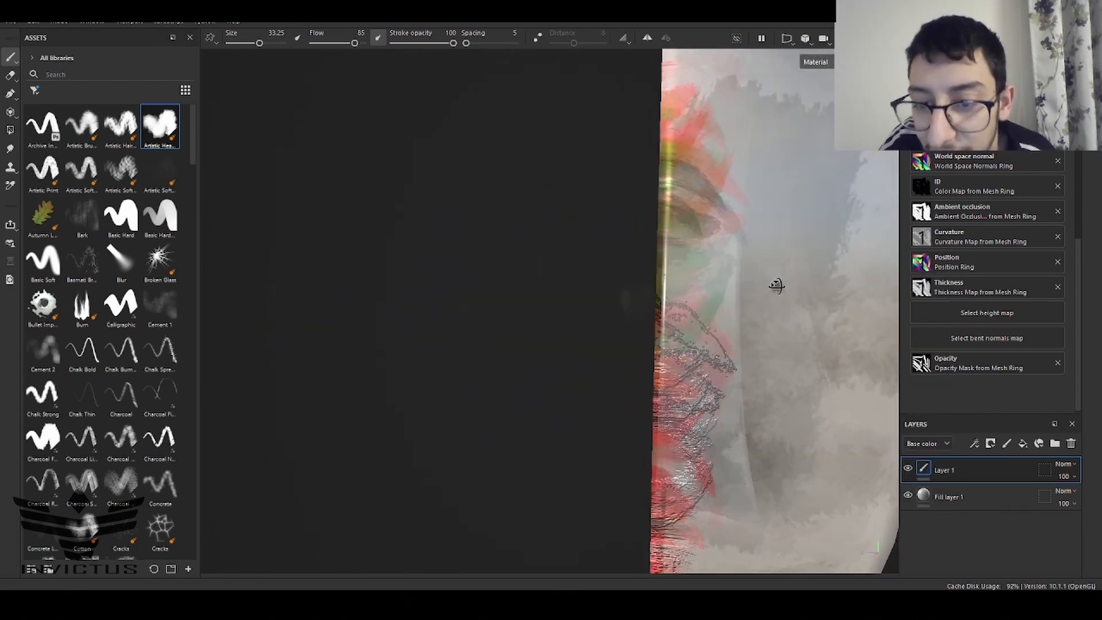
pyautogui.rightClick(777, 287)
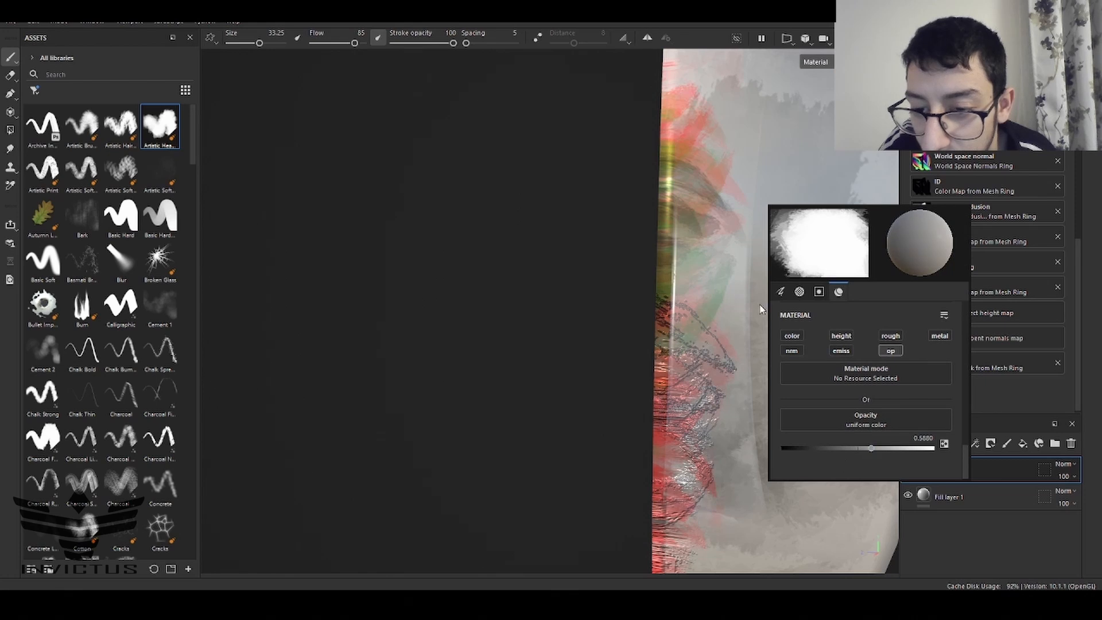
pyautogui.scroll(-5, 759, 336)
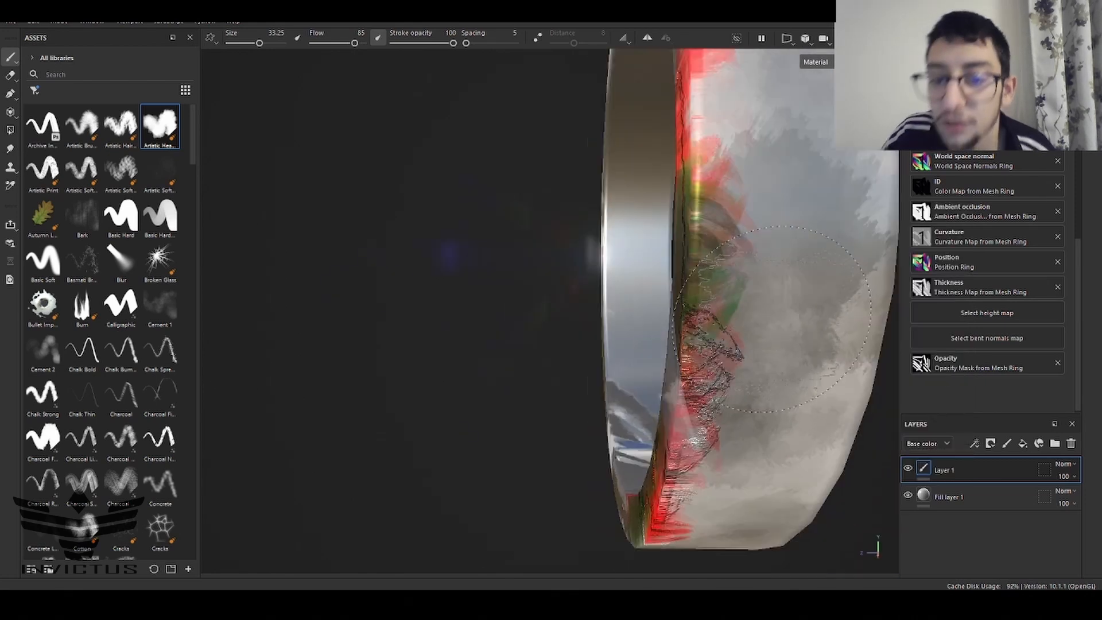
pyautogui.moveTo(746, 287)
pyautogui.keyDown('alt'); pyautogui.mouseDown()
pyautogui.moveTo(753, 260)
pyautogui.moveTo(701, 243)
pyautogui.moveTo(747, 247)
pyautogui.moveTo(859, 212)
pyautogui.moveTo(868, 261)
pyautogui.moveTo(827, 264)
pyautogui.moveTo(834, 275)
pyautogui.mouseUp(); pyautogui.keyUp('alt')
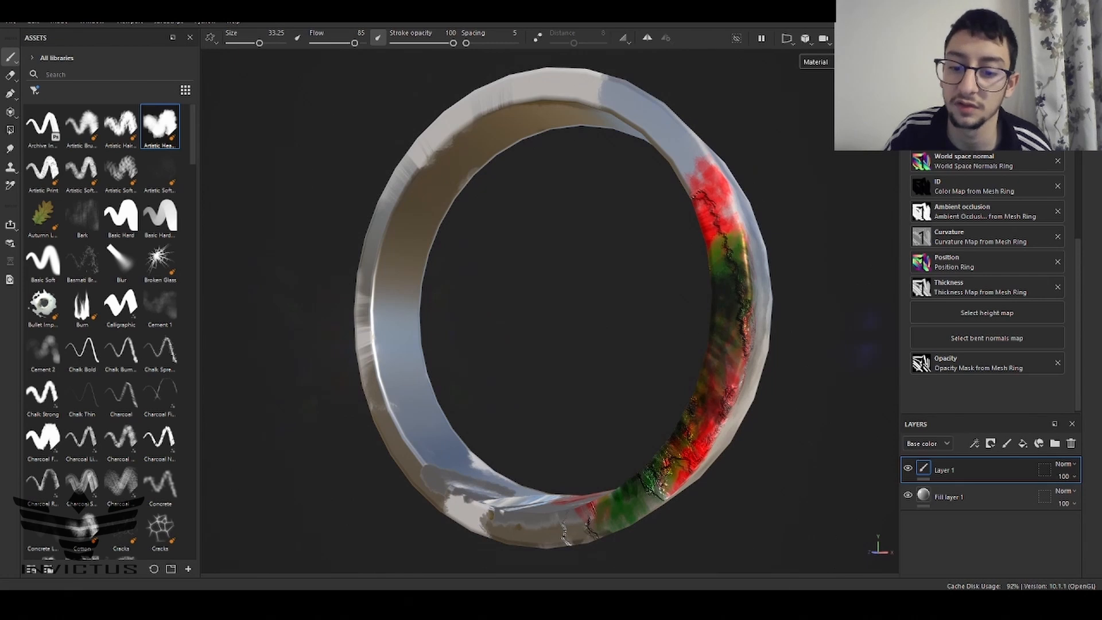
# Enable the emissive channel on the brush and set its emissive color to pure red, FF0000
pyautogui.scroll(2, 726, 256)
pyautogui.rightClick(725, 259)
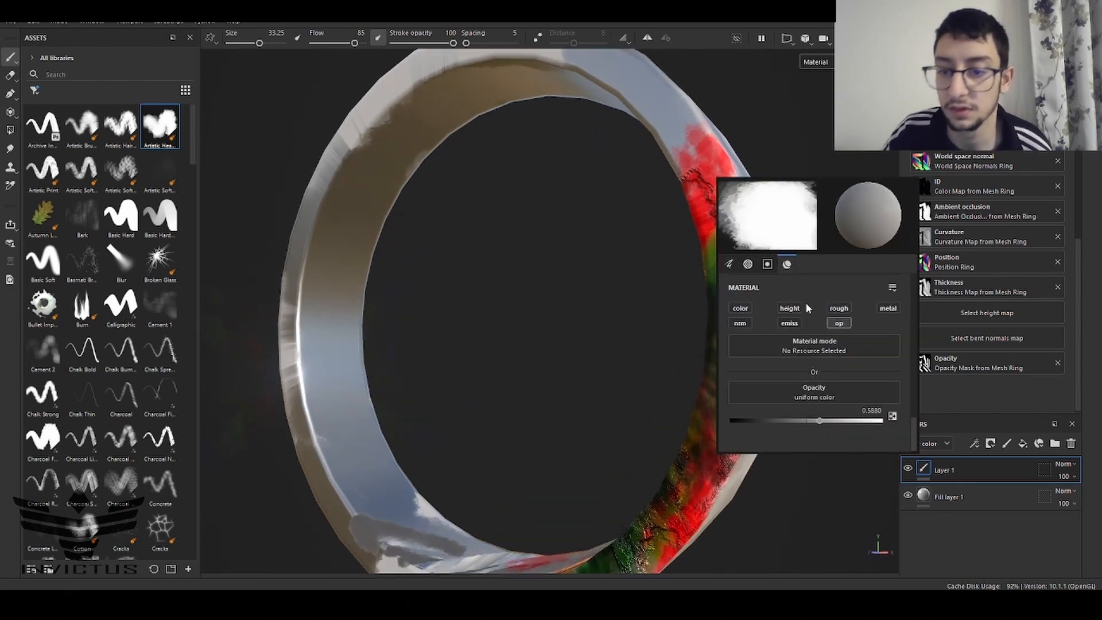
pyautogui.click(789, 323)
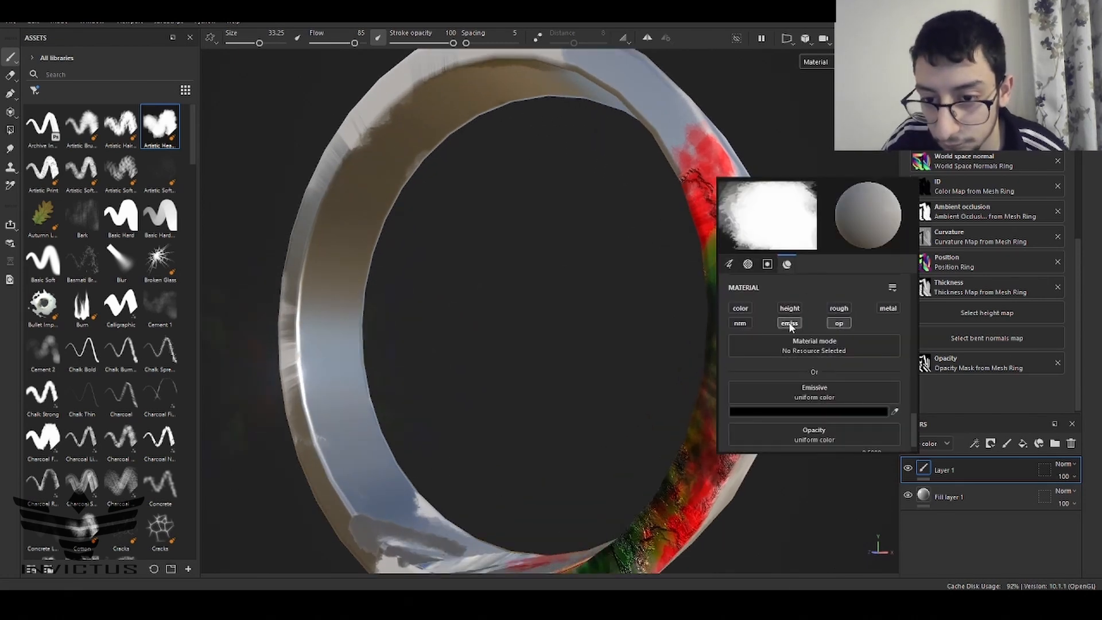
pyautogui.click(822, 412)
pyautogui.moveTo(928, 316)
pyautogui.mouseDown()
pyautogui.moveTo(1041, 275)
pyautogui.moveTo(1041, 261)
pyautogui.mouseUp()
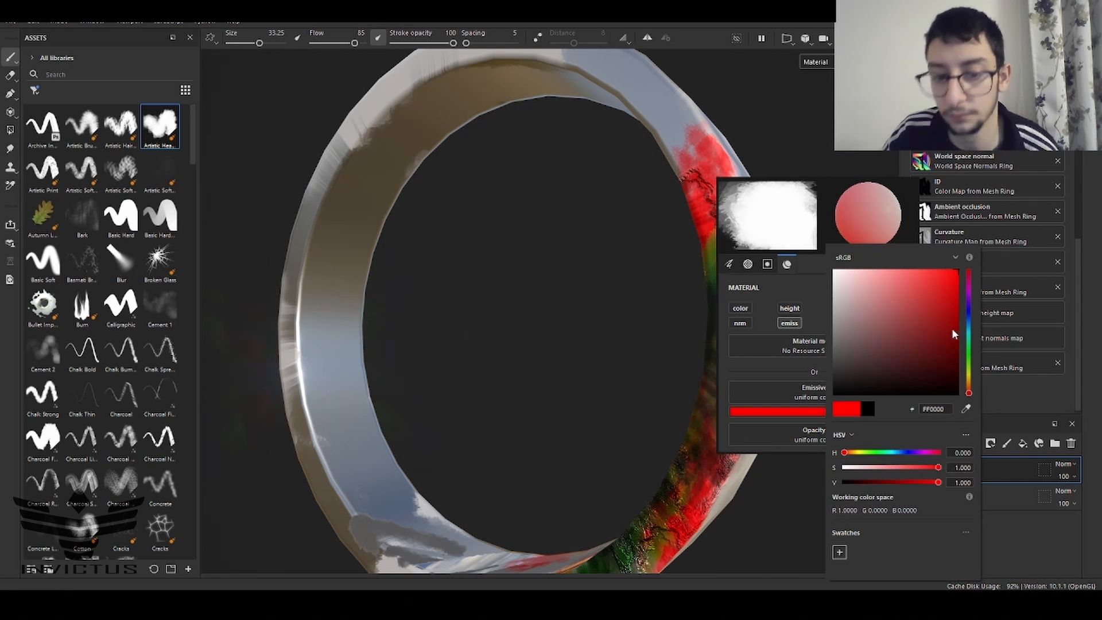
# Paint red emissive strokes over the colored part of the ring's side
pyautogui.click(674, 264)
pyautogui.moveTo(722, 270)
pyautogui.mouseDown()
pyautogui.moveTo(705, 381)
pyautogui.moveTo(821, 330)
pyautogui.mouseUp()
pyautogui.scroll(2, 703, 344)
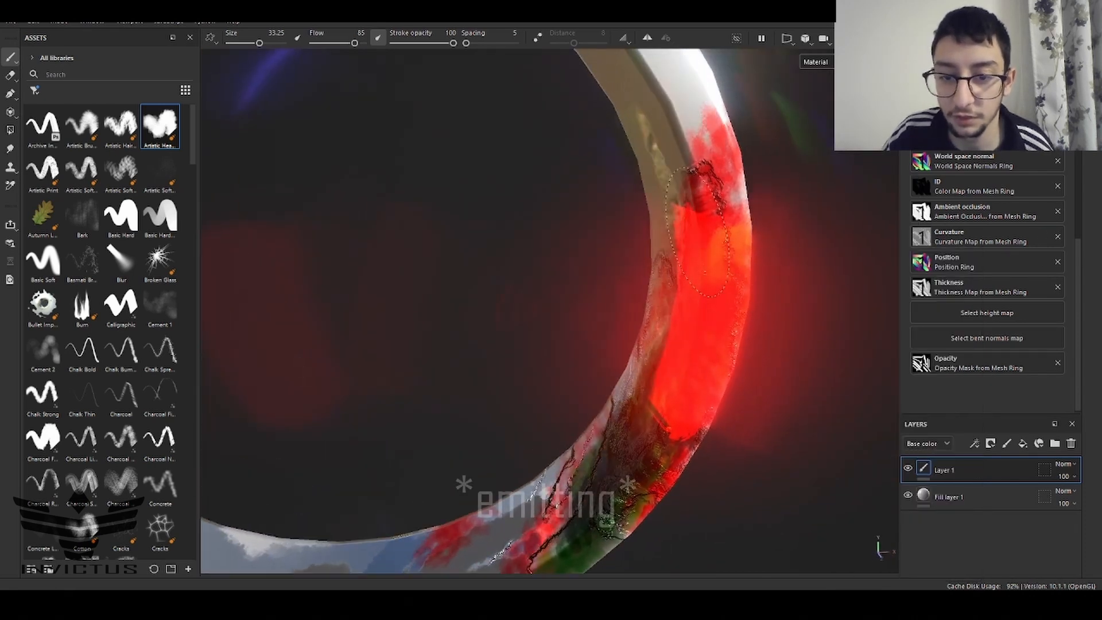
# Extend the red glow on the ring's side, set the brush's emissive color to blue 0070FF and paint a stroke over it
pyautogui.moveTo(669, 230); pyautogui.dragTo(646, 218)
pyautogui.click(826, 381)
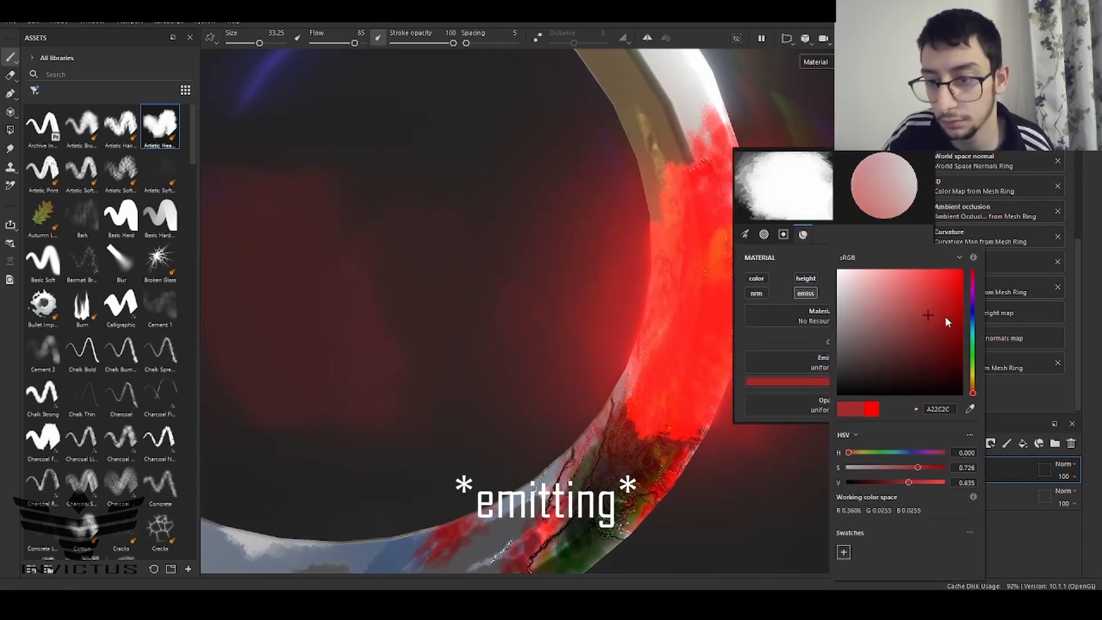
pyautogui.click(972, 323)
pyautogui.click(959, 274)
pyautogui.click(591, 202)
pyautogui.moveTo(643, 362)
pyautogui.mouseDown()
pyautogui.moveTo(810, 319)
pyautogui.moveTo(727, 267)
pyautogui.mouseUp()
pyautogui.scroll(-5, 718, 253)
pyautogui.moveTo(698, 221)
pyautogui.keyDown('alt'); pyautogui.mouseDown()
pyautogui.moveTo(521, 202)
pyautogui.moveTo(704, 228)
pyautogui.mouseUp(); pyautogui.keyUp('alt')
pyautogui.scroll(3, 712, 226)
pyautogui.scroll(2, 712, 225)
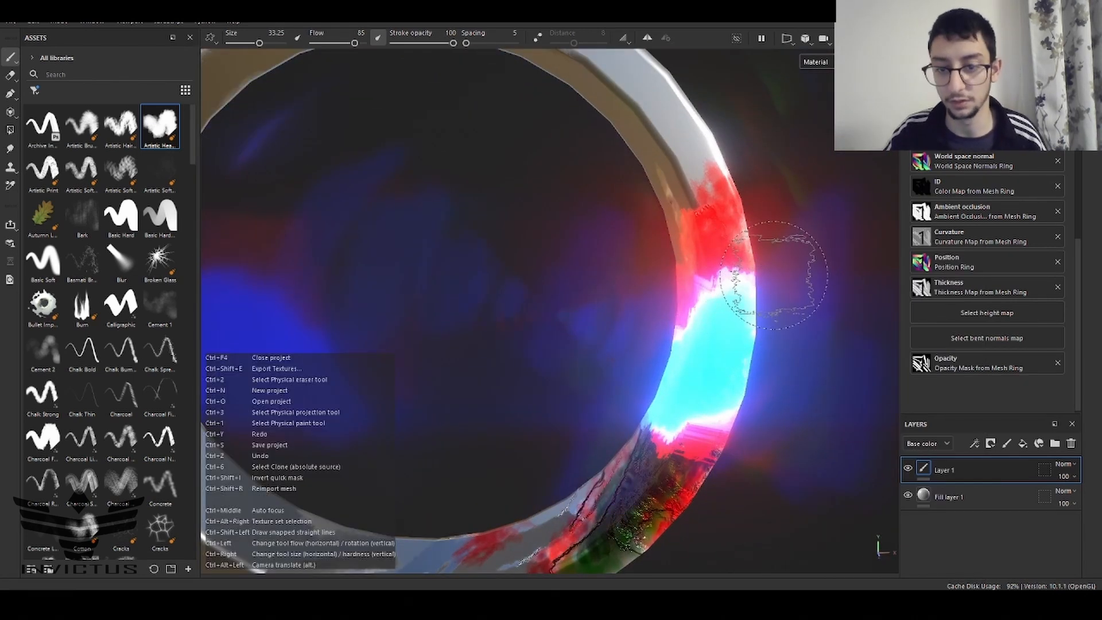
# Undo the blue and red emissive strokes on the ring's side
pyautogui.hotkey('ctrl', 'z')
pyautogui.hotkey('ctrl', 'z')
pyautogui.rightClick(781, 270)
pyautogui.click(761, 277)
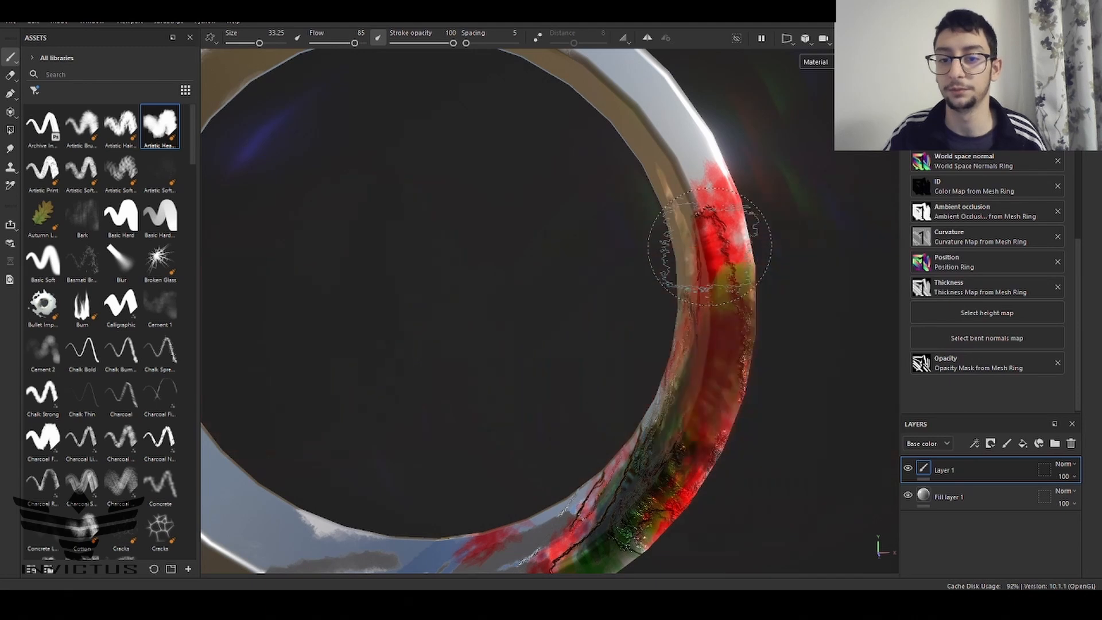
# Open the brush's emissive color and try black 000000 before returning it to blue 0070FF
pyautogui.rightClick(772, 303)
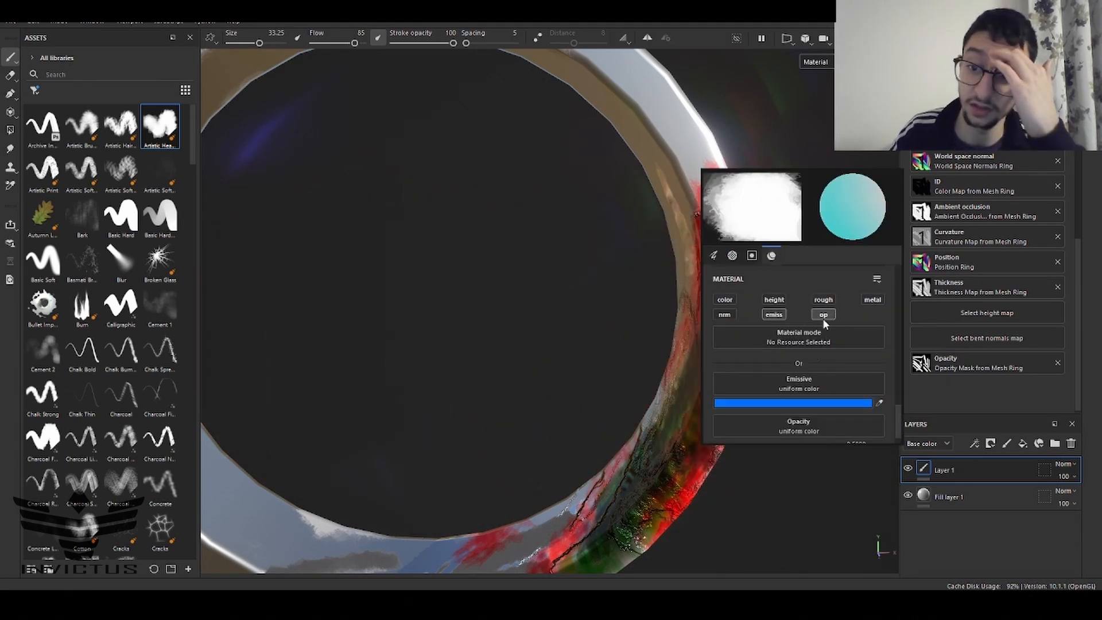
pyautogui.click(792, 403)
pyautogui.click(894, 320)
pyautogui.moveTo(939, 295); pyautogui.dragTo(1068, 267)
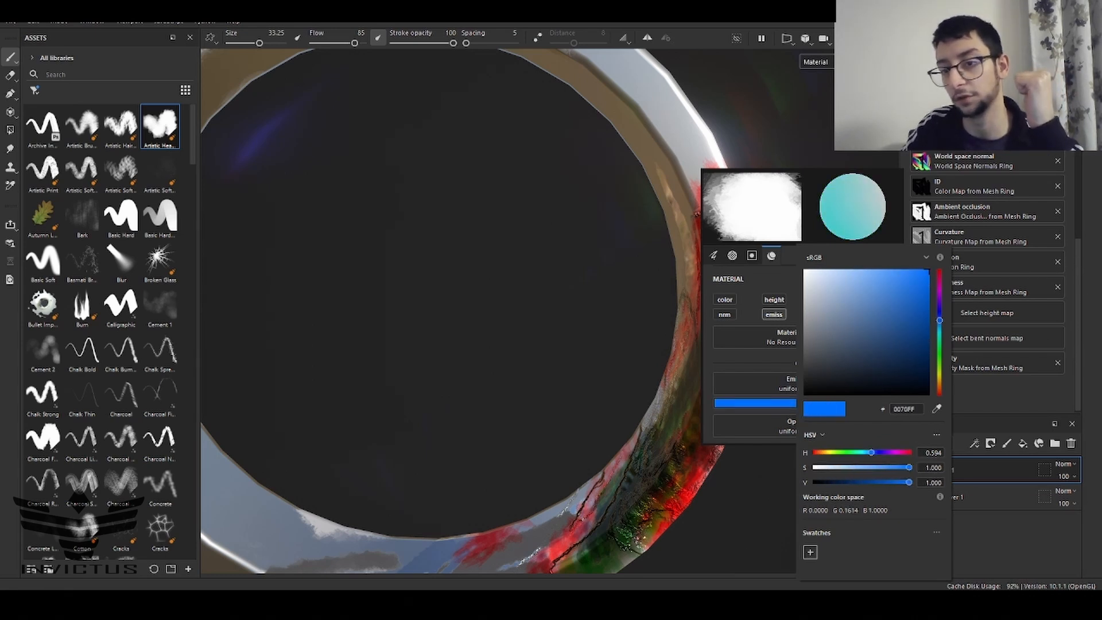
pyautogui.moveTo(916, 286); pyautogui.dragTo(804, 396)
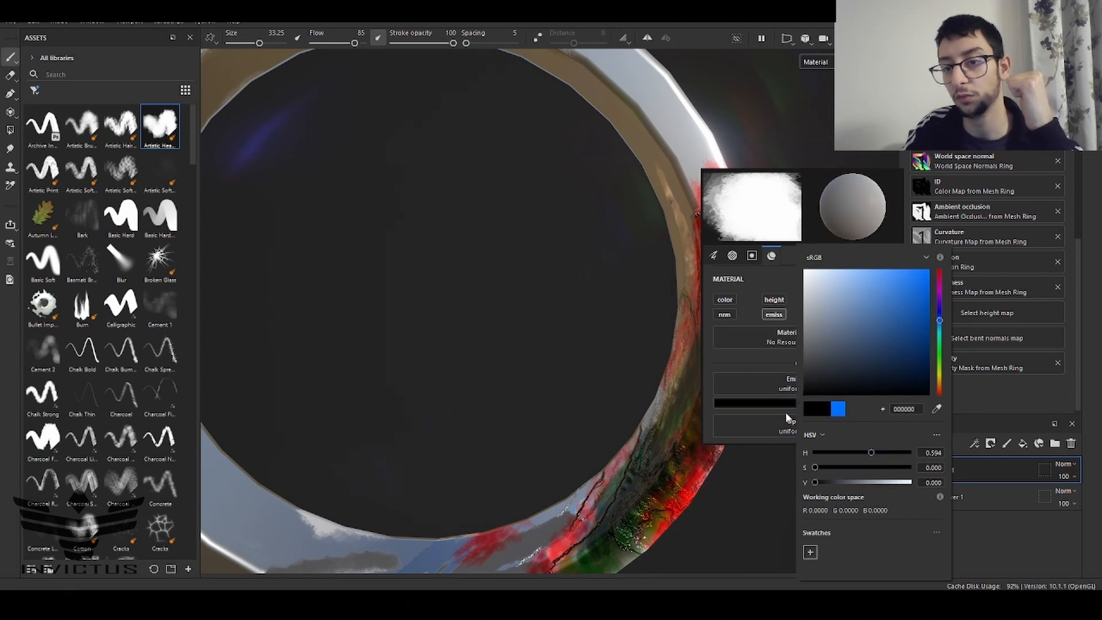
pyautogui.moveTo(897, 379); pyautogui.dragTo(930, 270)
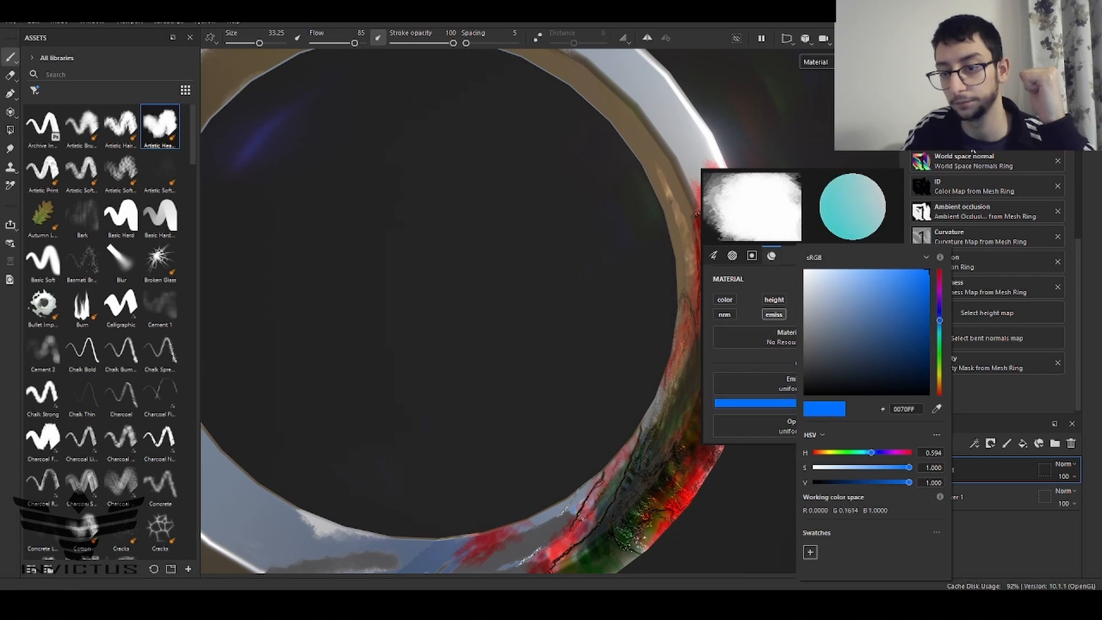
# Change the brush's emissive color to magenta and paint a glowing stroke over the colored part of the ring's side
pyautogui.click(941, 293)
pyautogui.moveTo(680, 373); pyautogui.dragTo(683, 436)
pyautogui.scroll(-3, 692, 411)
pyautogui.scroll(3, 416, 385)
pyautogui.scroll(2, 411, 398)
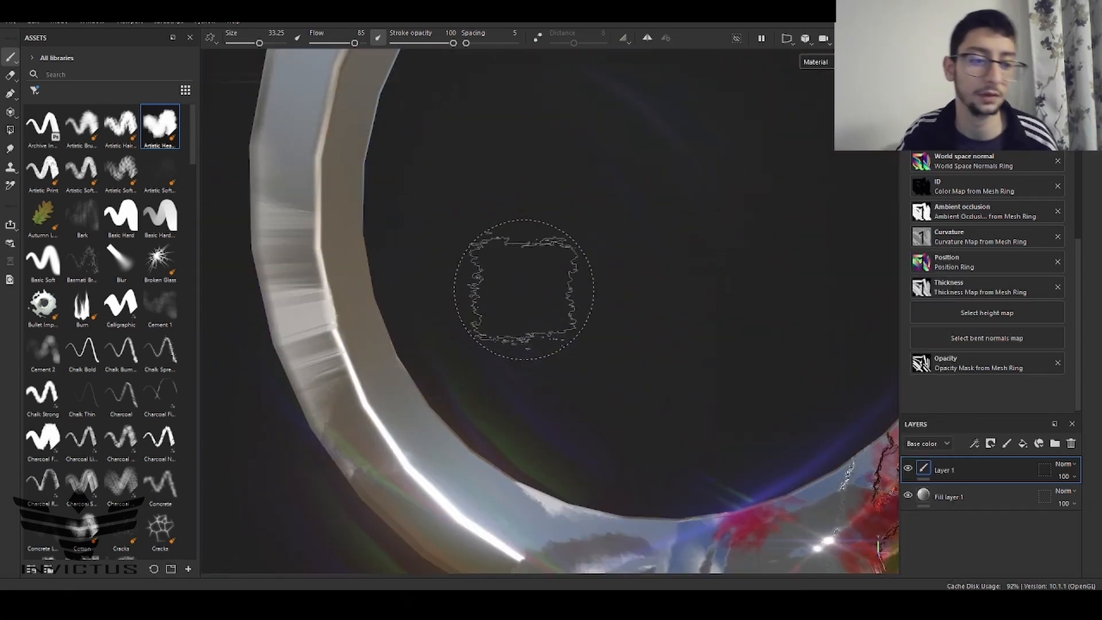
# Disable the brush's opacity and emissive channels and enable its normal channel
pyautogui.rightClick(621, 348)
pyautogui.click(641, 357)
pyautogui.click(590, 356)
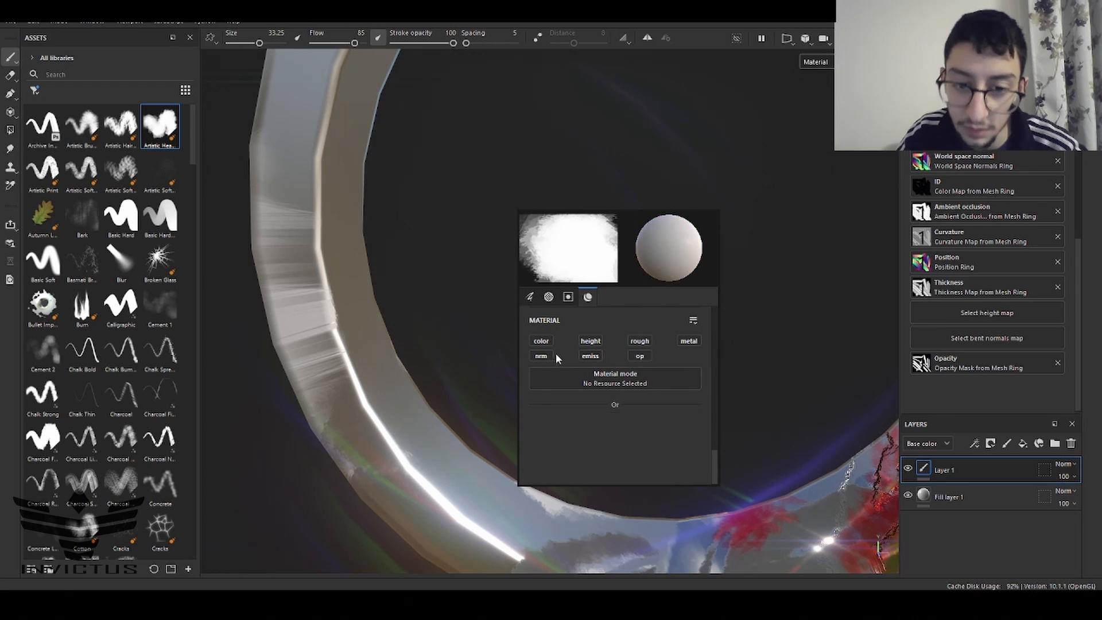
pyautogui.click(542, 356)
pyautogui.click(448, 198)
# Widen the asset library and look through its fonts, environments, textures, brushes, filters and smart materials
pyautogui.scroll(-3, 462, 236)
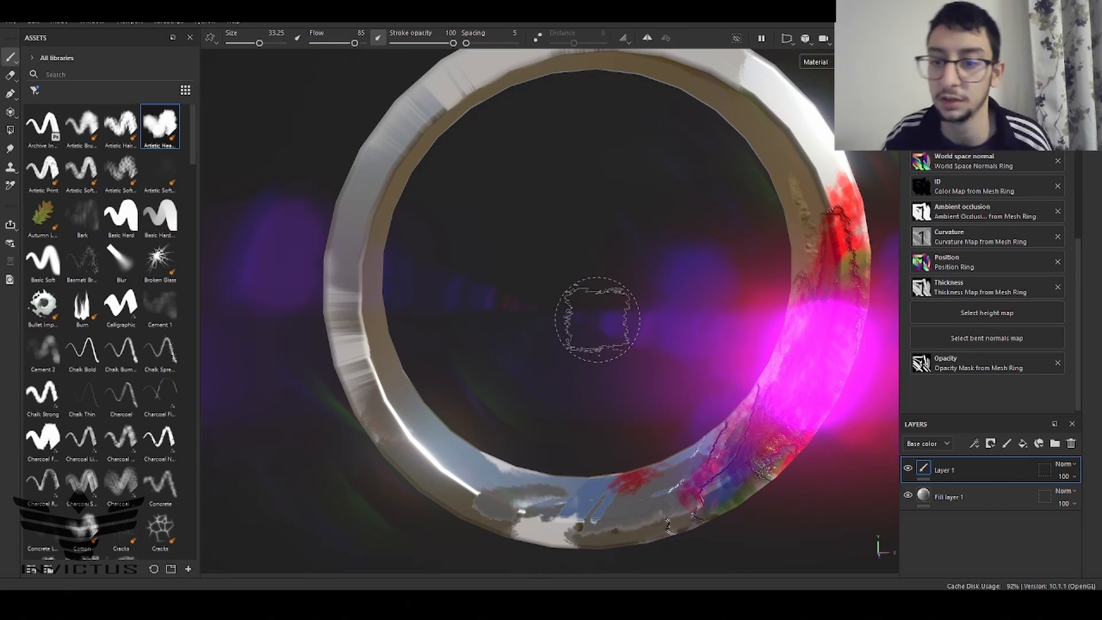
pyautogui.keyDown('alt'); pyautogui.moveTo(853, 141); pyautogui.dragTo(746, 197, button='middle'); pyautogui.keyUp('alt')
pyautogui.scroll(3, 750, 204)
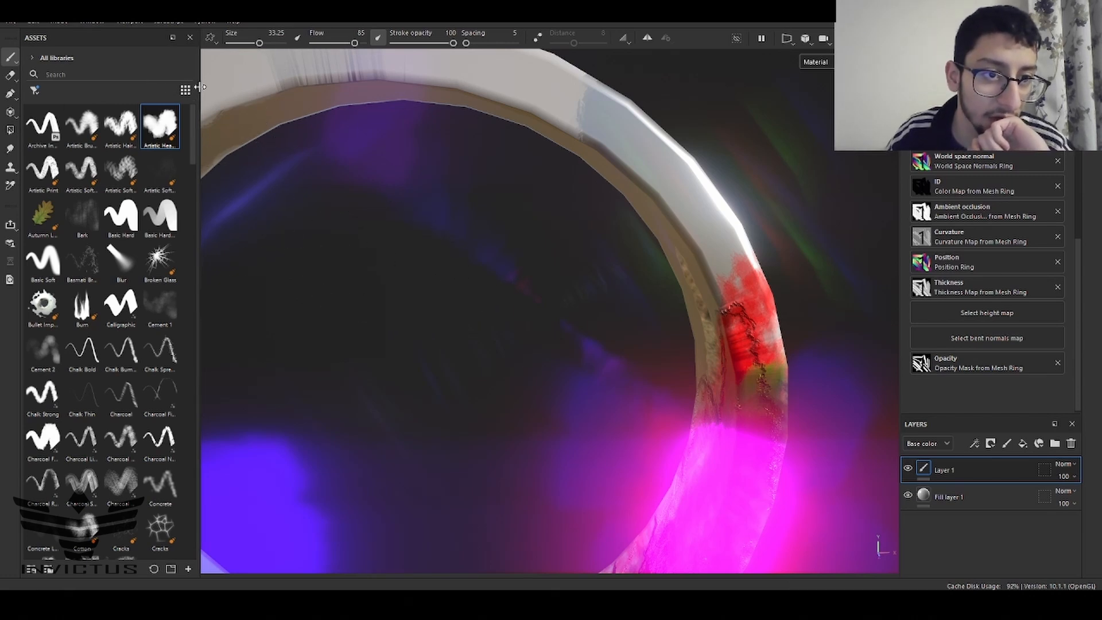
pyautogui.moveTo(200, 88); pyautogui.dragTo(324, 91)
pyautogui.click(172, 90)
pyautogui.click(155, 90)
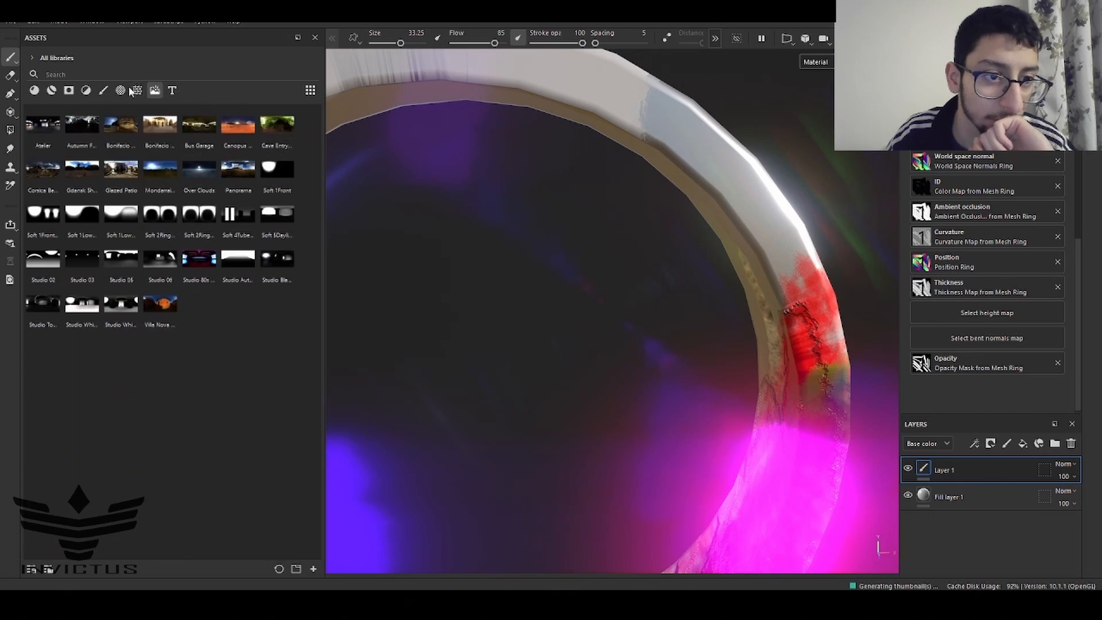
pyautogui.click(137, 90)
pyautogui.click(103, 90)
pyautogui.click(86, 90)
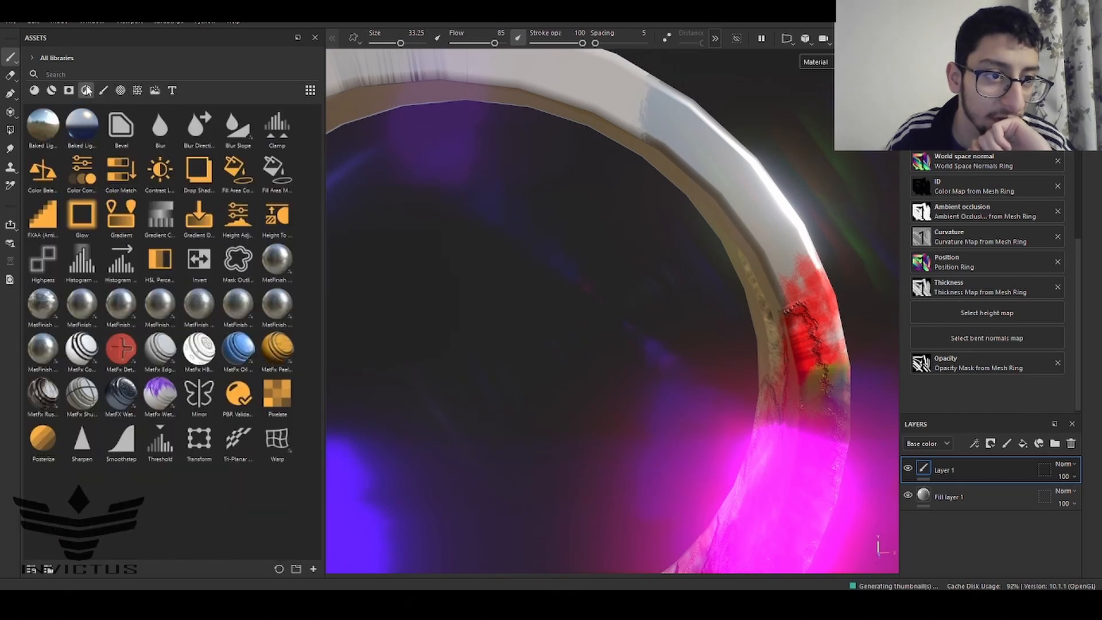
pyautogui.click(52, 90)
pyautogui.click(154, 91)
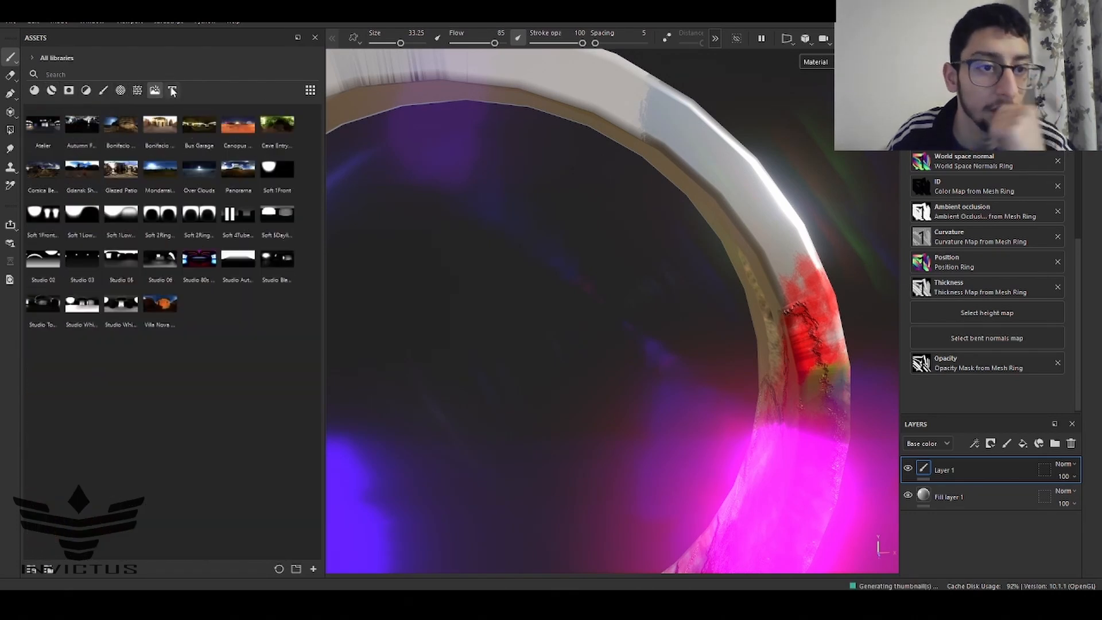
# List only the texture assets in the library and find the circle bump normal maps
pyautogui.click(173, 90)
pyautogui.click(137, 90)
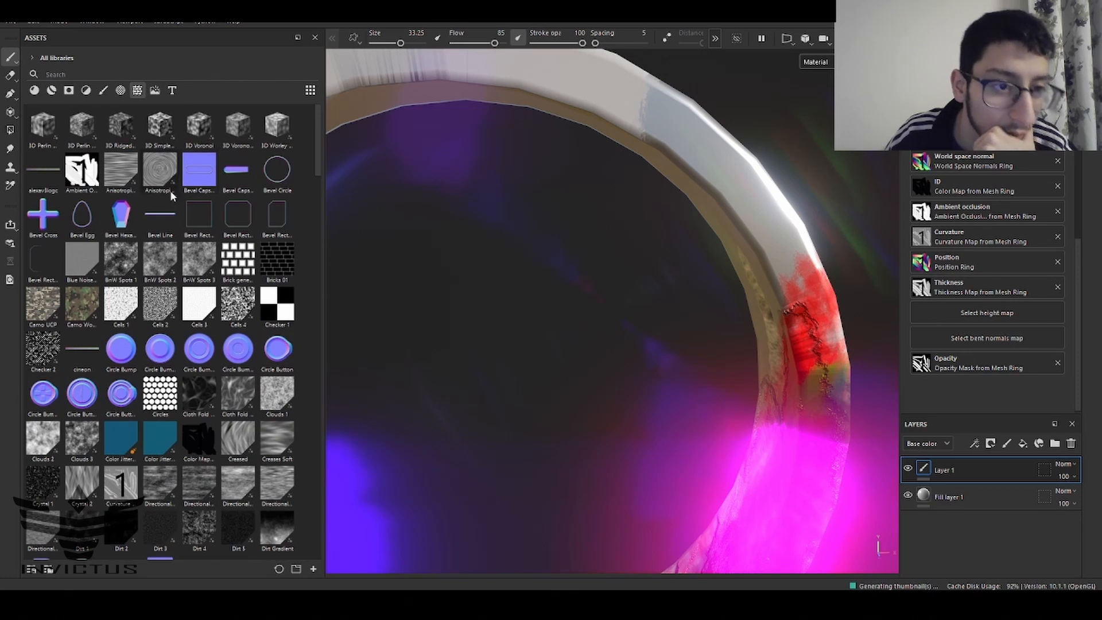
pyautogui.scroll(-3, 131, 229)
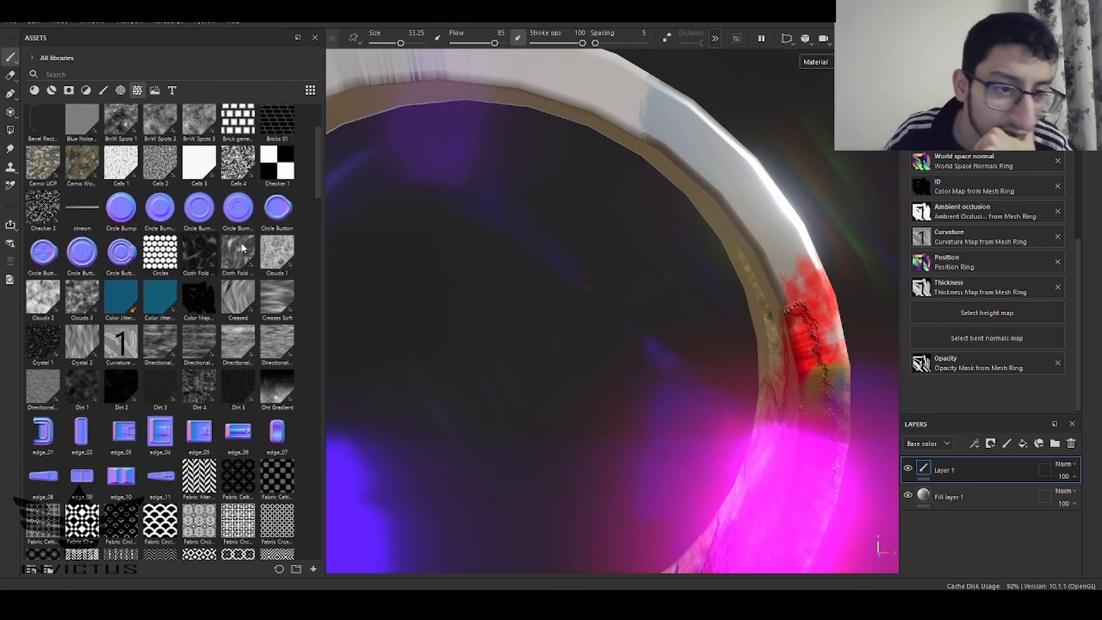
# Show the 3D and 2D UV views side by side, giving the 3D view the larger share of the viewport
pyautogui.press('f')
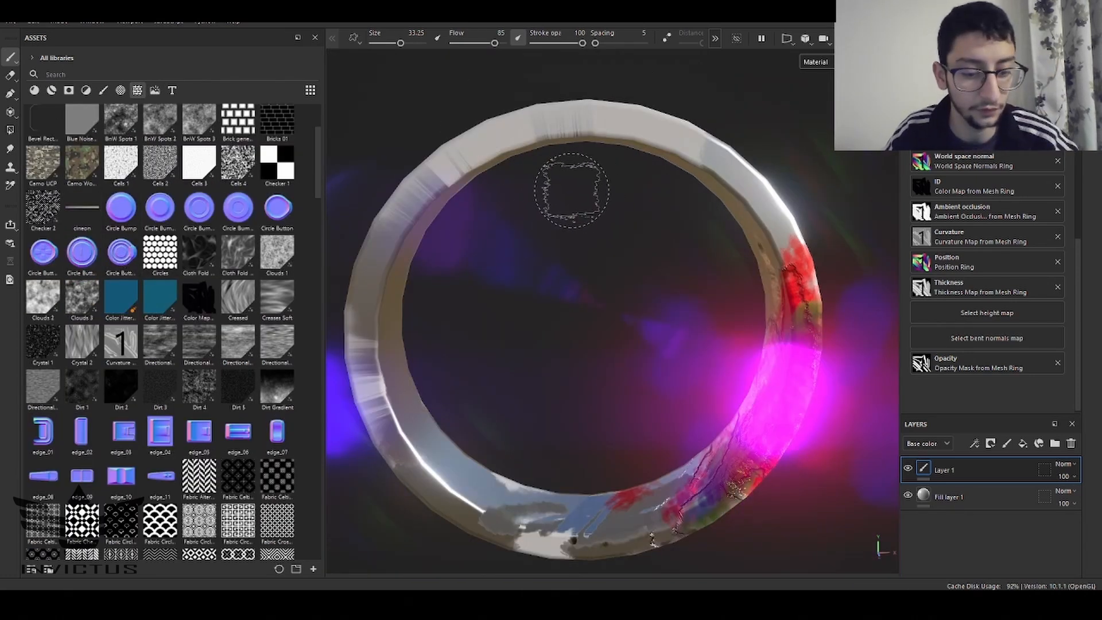
pyautogui.press('XF86AudioLowerVolume')
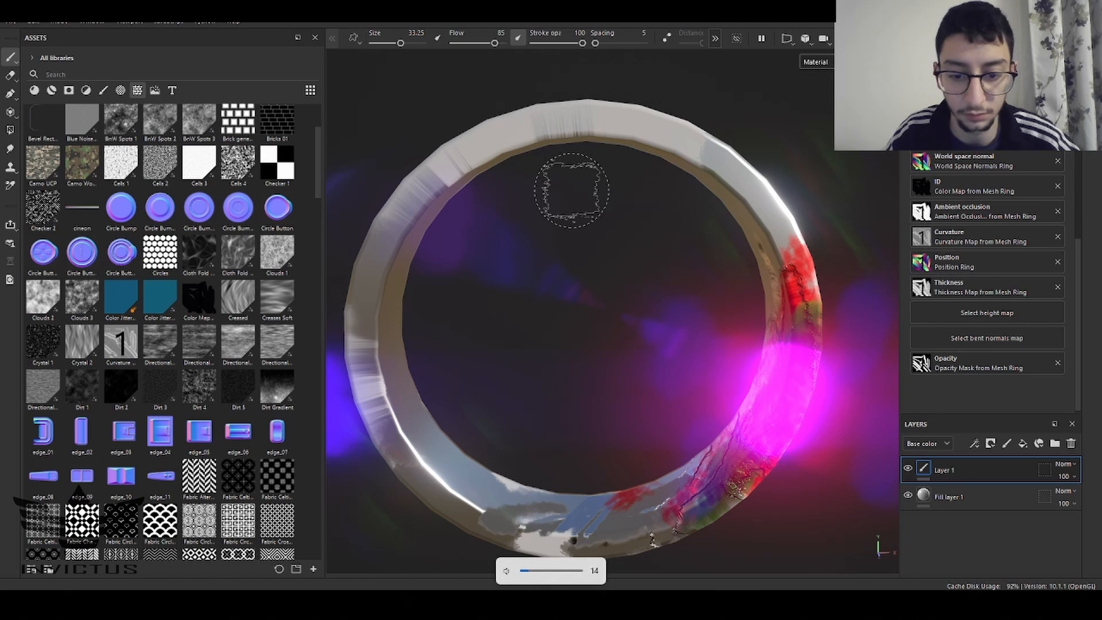
pyautogui.press('F3')
pyautogui.scroll(5, 522, 141)
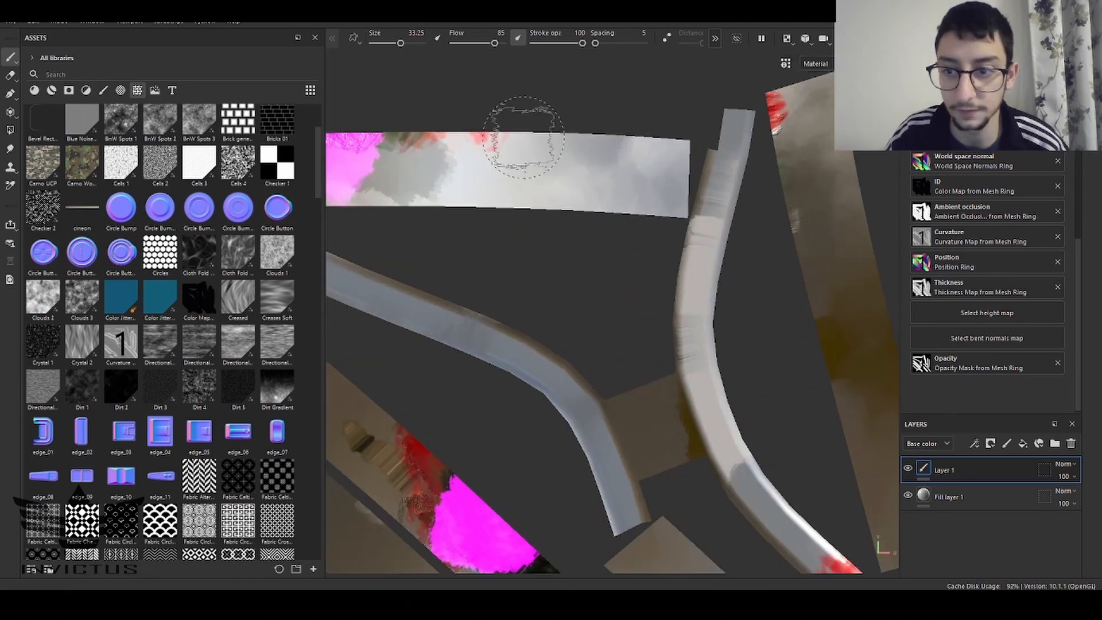
pyautogui.press('F1')
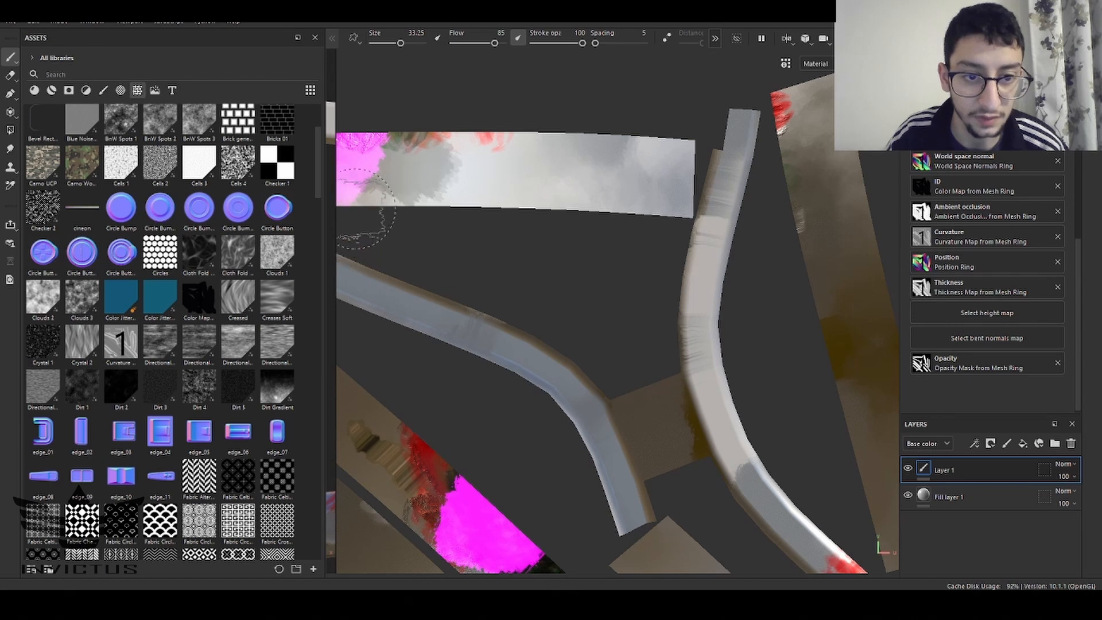
pyautogui.moveTo(338, 188); pyautogui.dragTo(695, 184)
pyautogui.scroll(-4, 804, 246)
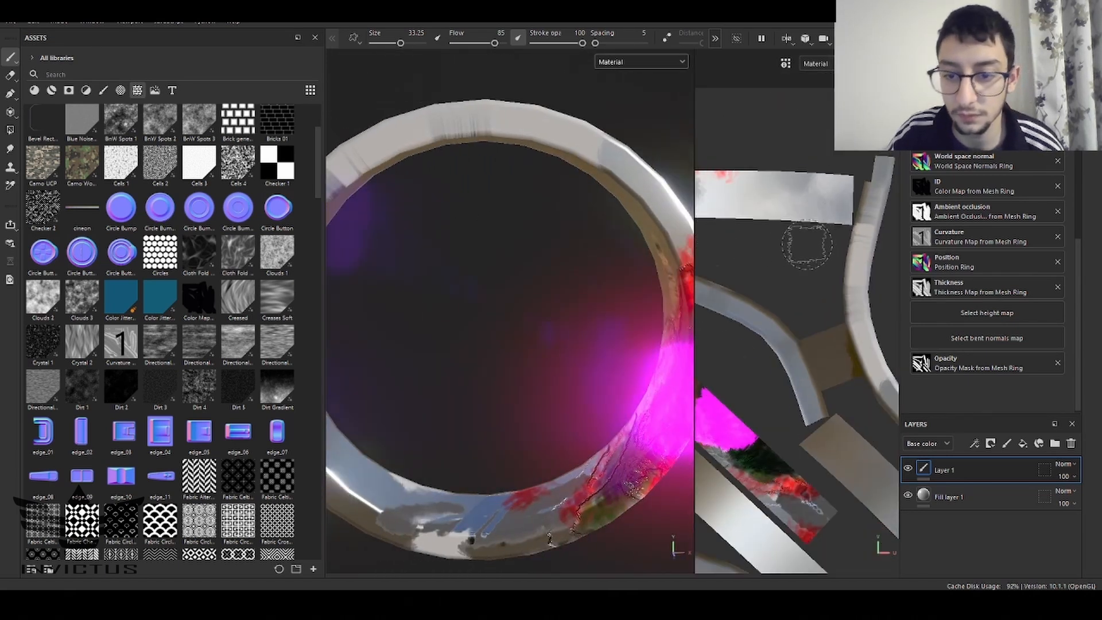
# Apply the Circle Bump Large texture to the dark painted strip in the 2D view as a normal map
pyautogui.scroll(7, 754, 360)
pyautogui.scroll(-4, 753, 362)
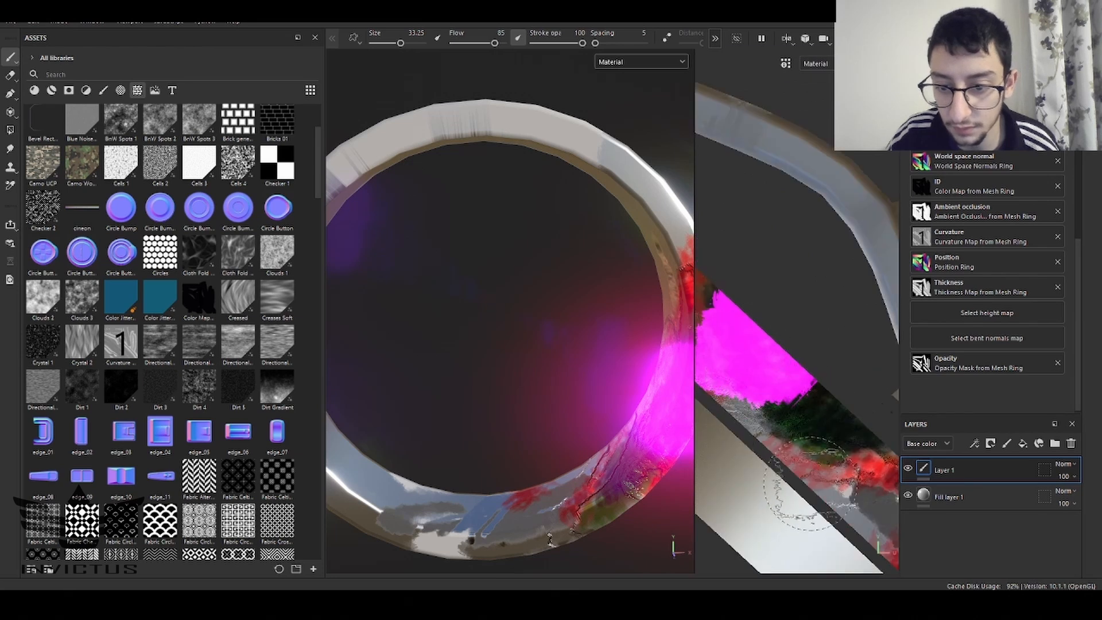
pyautogui.scroll(4, 809, 484)
pyautogui.moveTo(557, 345)
pyautogui.keyDown('alt'); pyautogui.mouseDown()
pyautogui.moveTo(504, 258)
pyautogui.moveTo(559, 243)
pyautogui.mouseUp(); pyautogui.keyUp('alt')
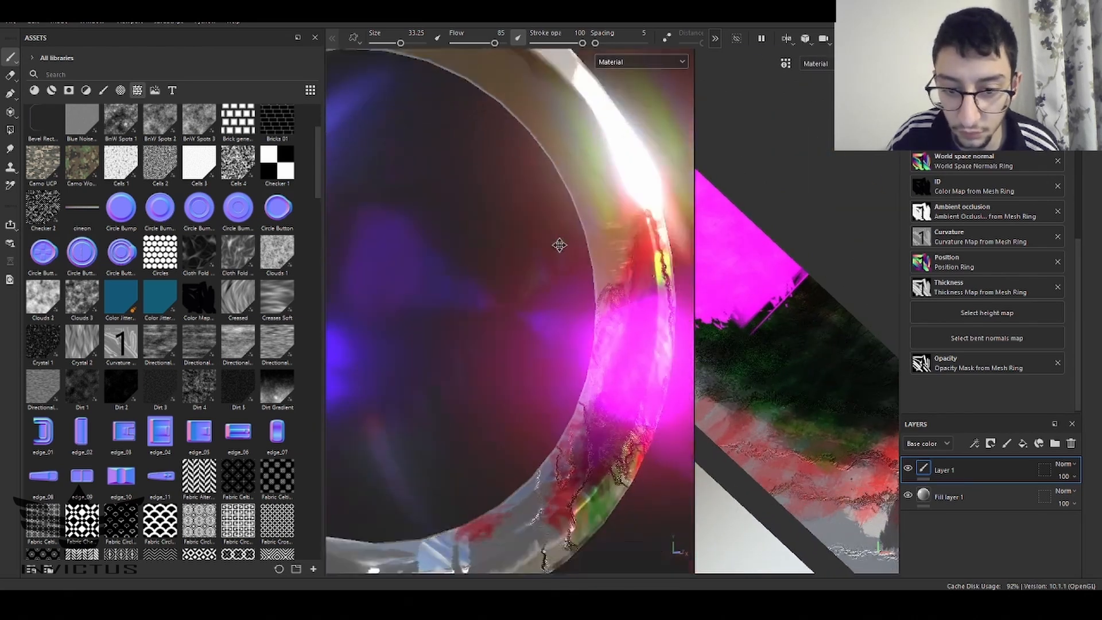
pyautogui.scroll(5, 597, 425)
pyautogui.keyDown('alt'); pyautogui.moveTo(576, 441); pyautogui.dragTo(551, 345, button='middle'); pyautogui.keyUp('alt')
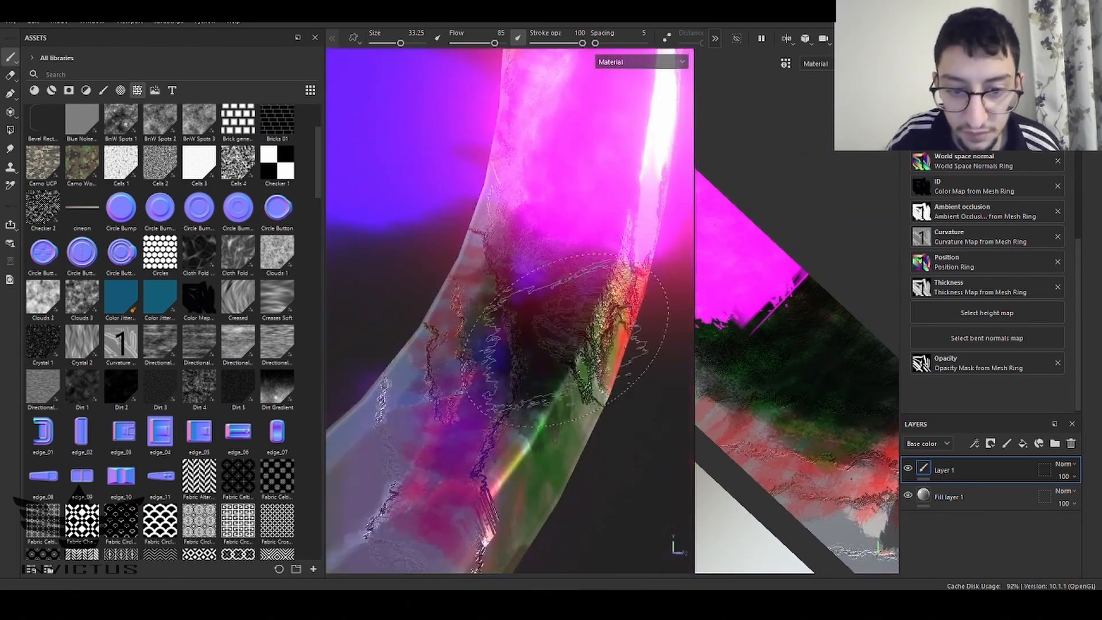
pyautogui.moveTo(548, 336)
pyautogui.keyDown('alt'); pyautogui.mouseDown()
pyautogui.moveTo(549, 346)
pyautogui.moveTo(566, 313)
pyautogui.moveTo(563, 360)
pyautogui.mouseUp(); pyautogui.keyUp('alt')
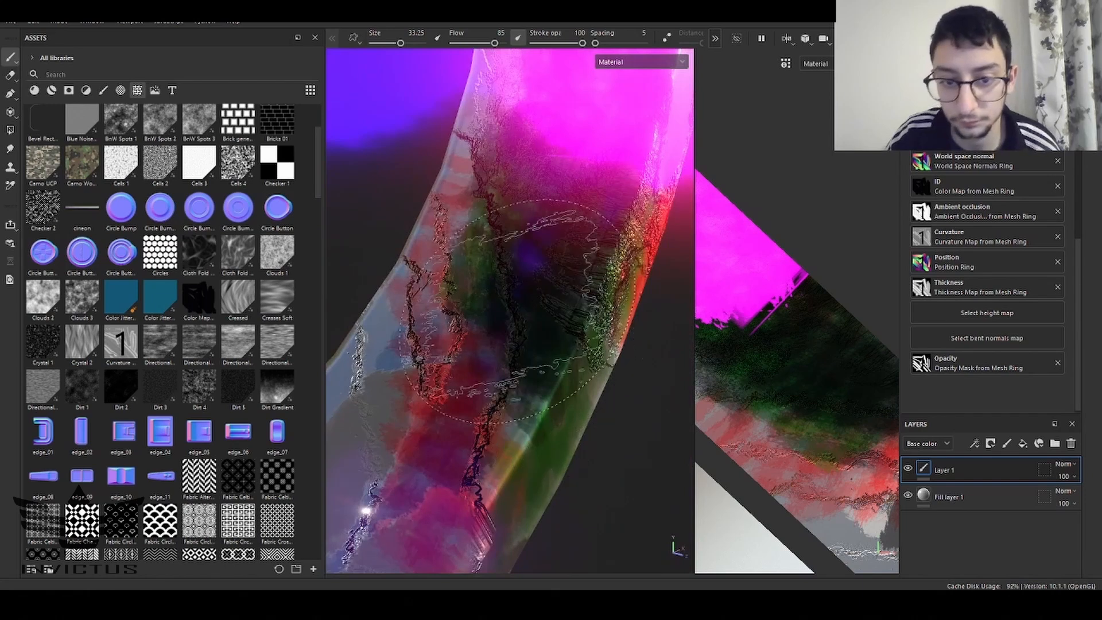
pyautogui.click(199, 213)
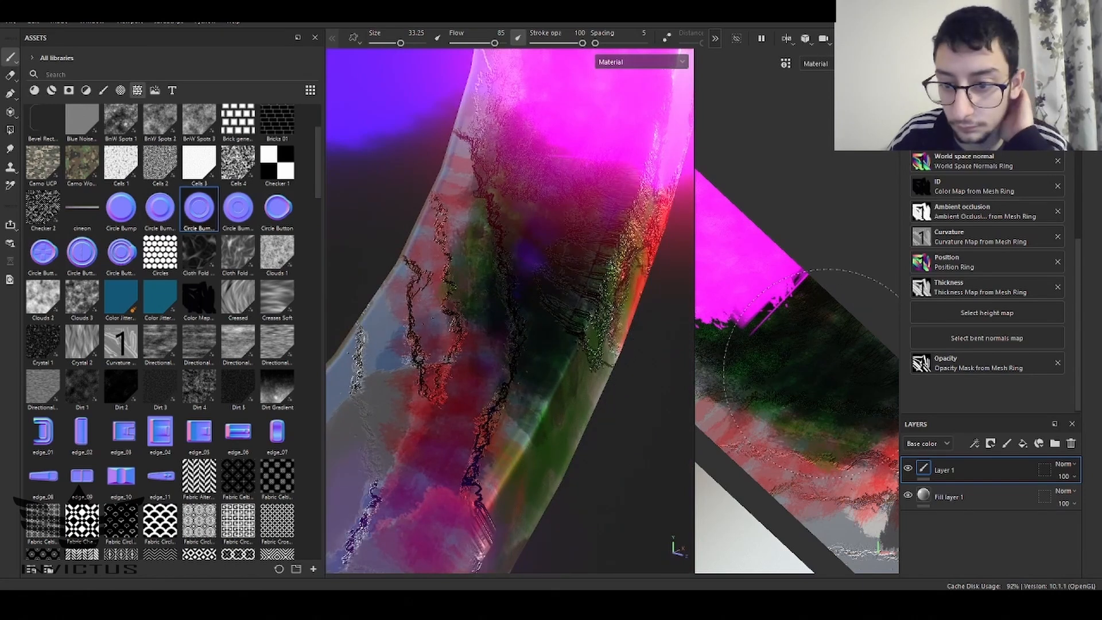
pyautogui.moveTo(258, 257); pyautogui.dragTo(821, 386)
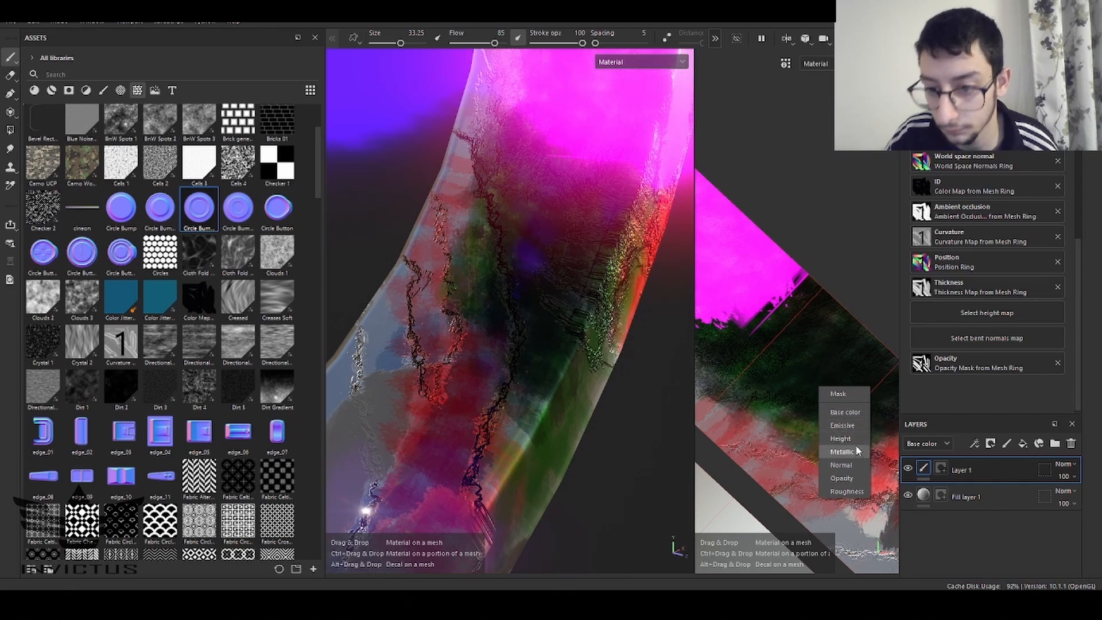
pyautogui.click(858, 463)
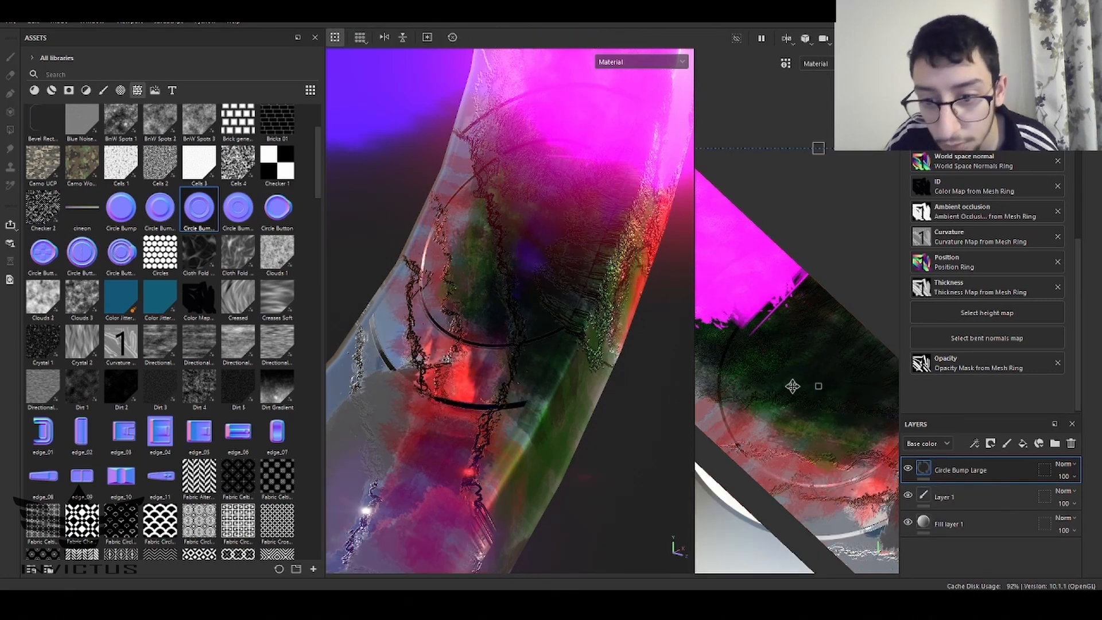
# Shift the circle bump projection slightly in the 2D view and inspect its relief on the ring up close
pyautogui.keyDown('alt'); pyautogui.moveTo(597, 339); pyautogui.dragTo(531, 292); pyautogui.keyUp('alt')
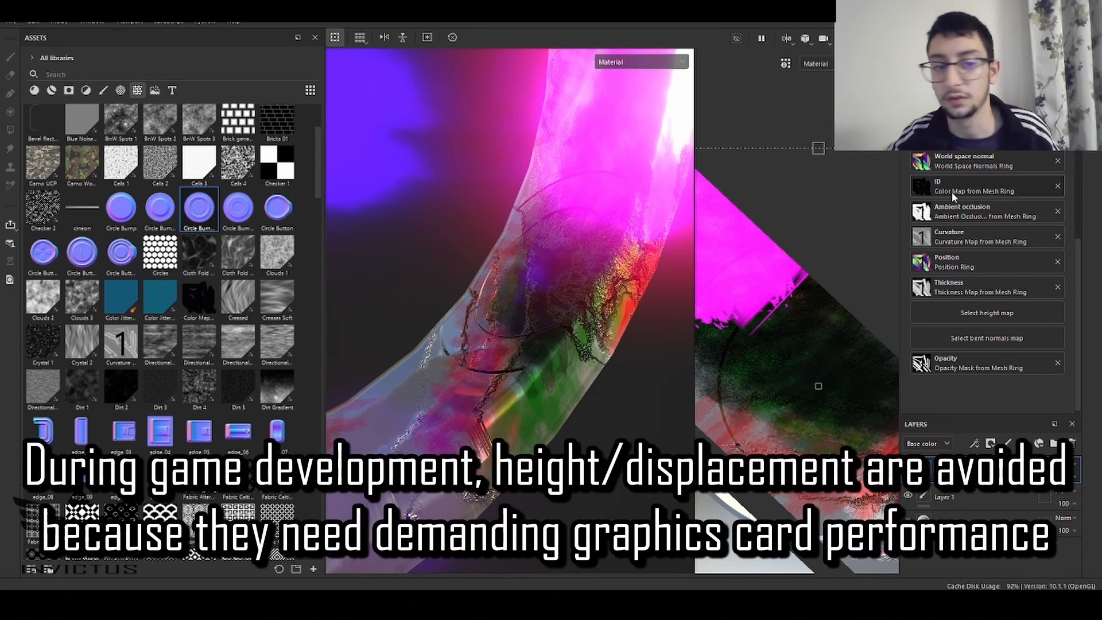
pyautogui.moveTo(772, 356)
pyautogui.mouseDown()
pyautogui.moveTo(775, 379)
pyautogui.moveTo(789, 340)
pyautogui.moveTo(781, 369)
pyautogui.mouseUp()
pyautogui.scroll(3, 503, 381)
pyautogui.scroll(2, 504, 383)
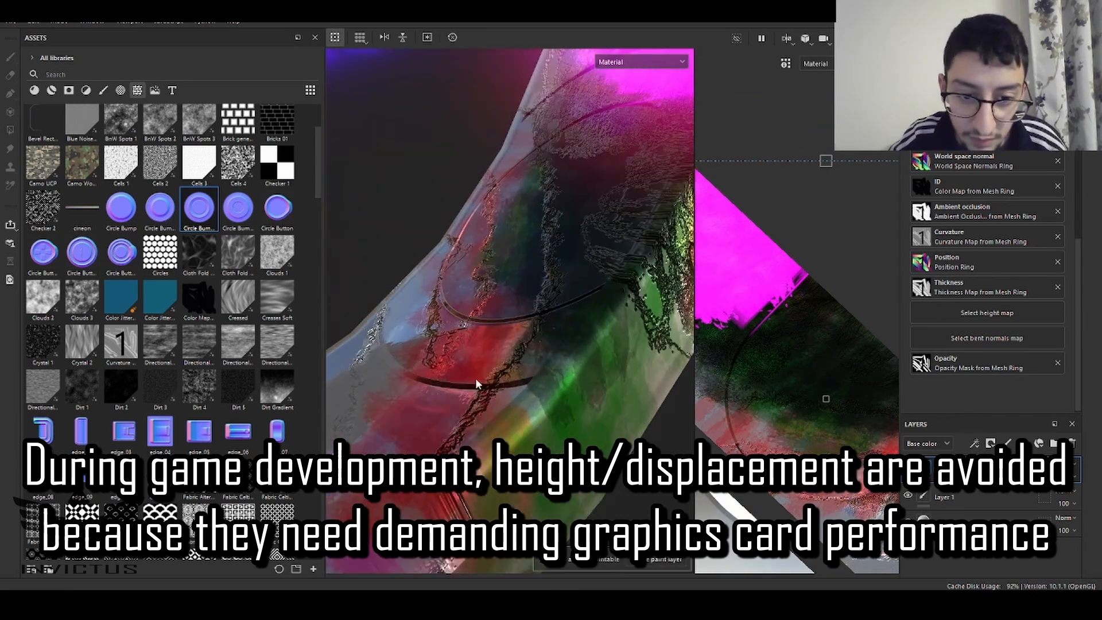
pyautogui.keyDown('alt'); pyautogui.moveTo(476, 379); pyautogui.dragTo(503, 375); pyautogui.keyUp('alt')
pyautogui.keyDown('alt'); pyautogui.moveTo(534, 284); pyautogui.dragTo(502, 326); pyautogui.keyUp('alt')
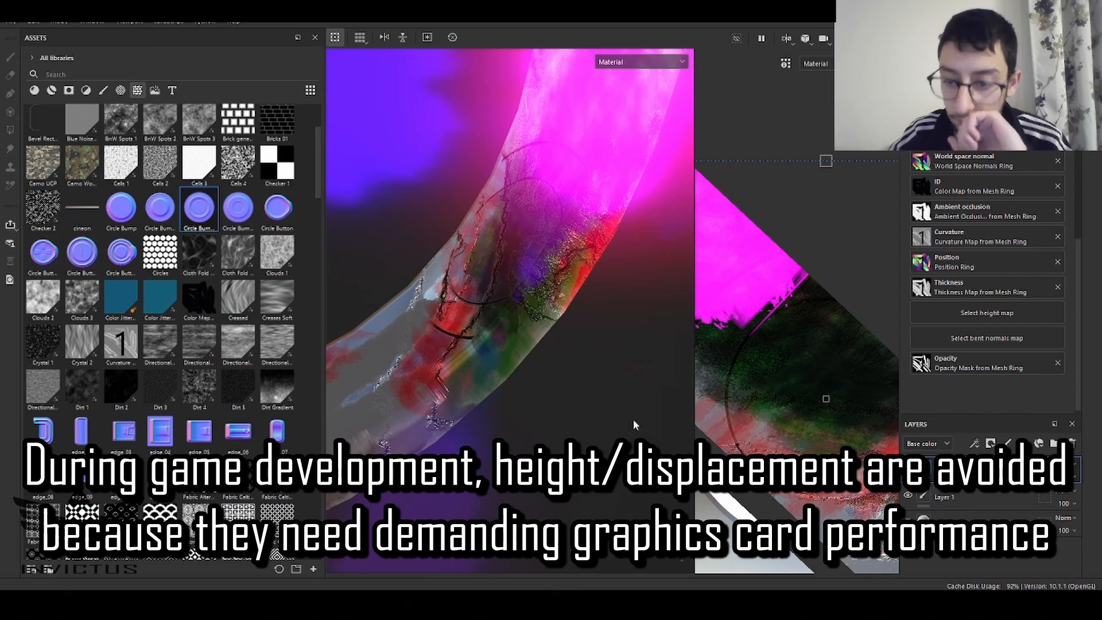
# Turn off the normal channel in the Circle Bump Large layer's material properties and return to the texture assets
pyautogui.rightClick(503, 302)
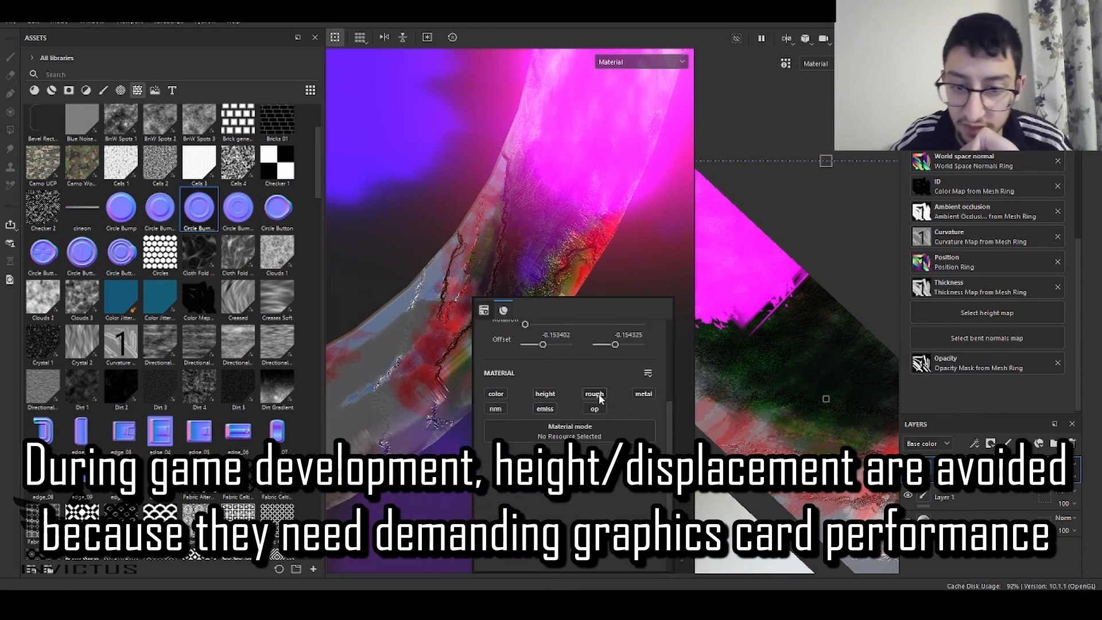
pyautogui.click(488, 265)
pyautogui.scroll(-5, 519, 270)
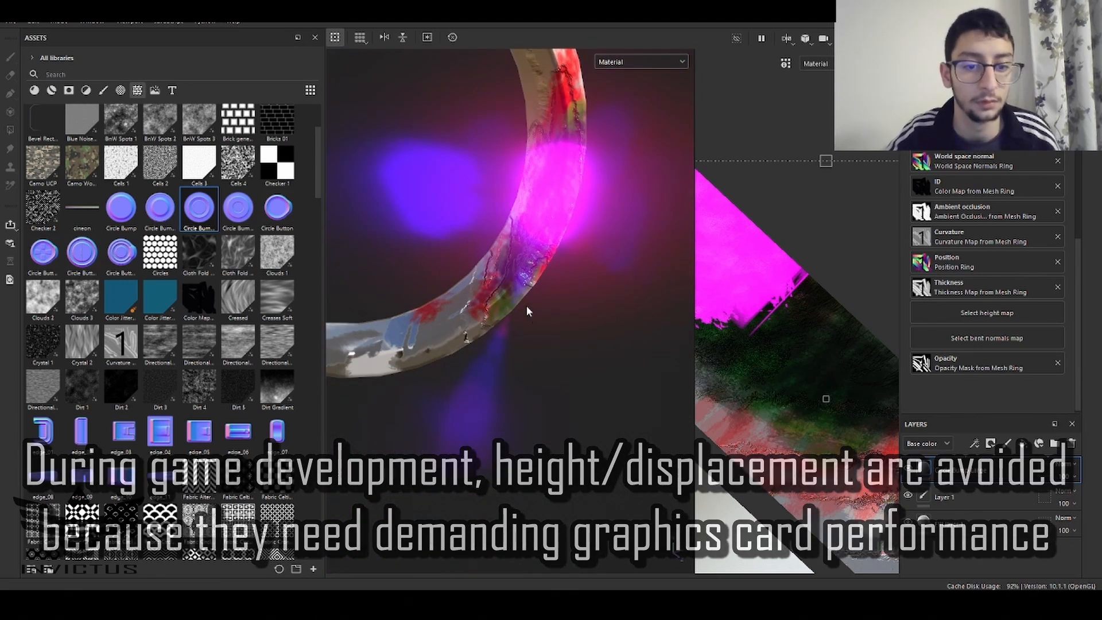
pyautogui.keyDown('alt'); pyautogui.moveTo(526, 305); pyautogui.dragTo(367, 367); pyautogui.keyUp('alt')
pyautogui.scroll(3, 197, 398)
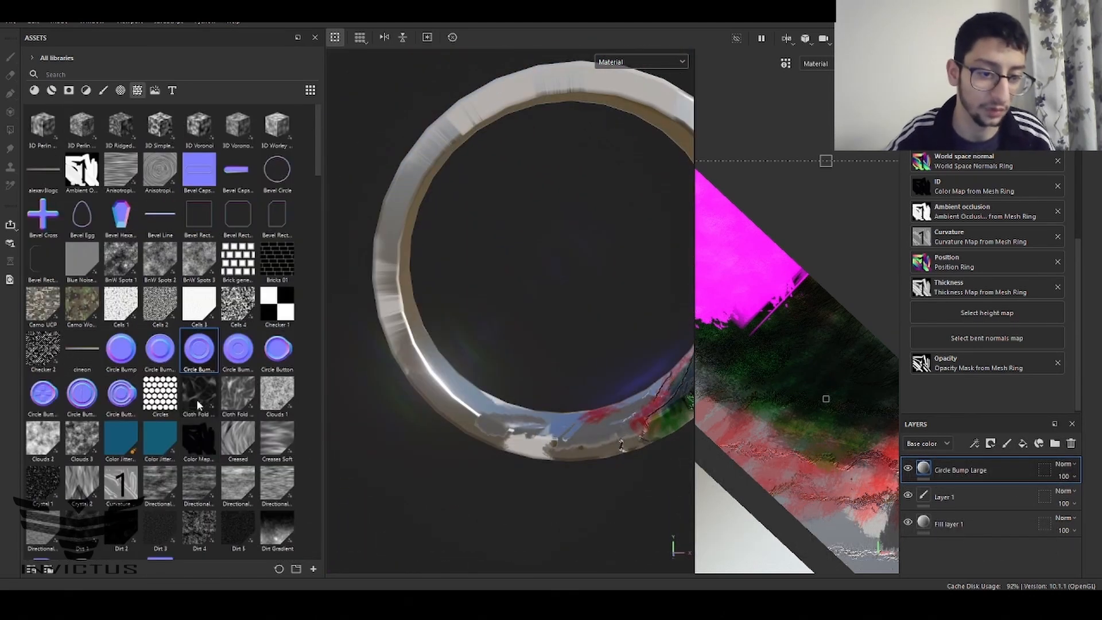
pyautogui.scroll(-3, 198, 396)
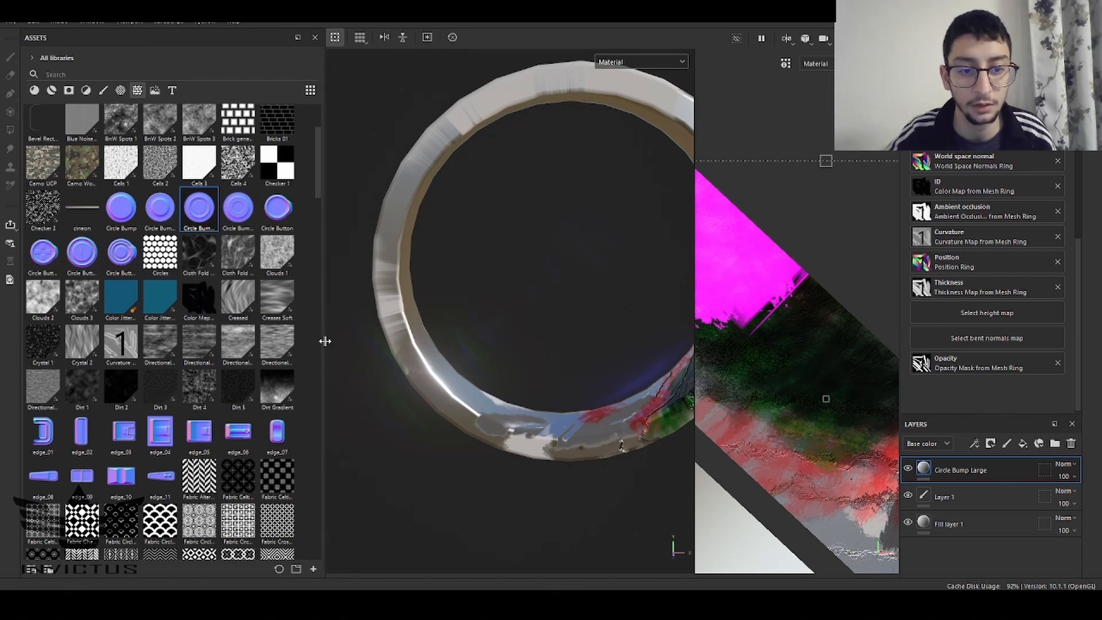
# Narrow the asset library to give the 3D view more width and turn the ring to an angled view
pyautogui.moveTo(325, 342); pyautogui.dragTo(113, 345)
pyautogui.keyDown('alt'); pyautogui.moveTo(379, 294); pyautogui.dragTo(436, 299); pyautogui.keyUp('alt')
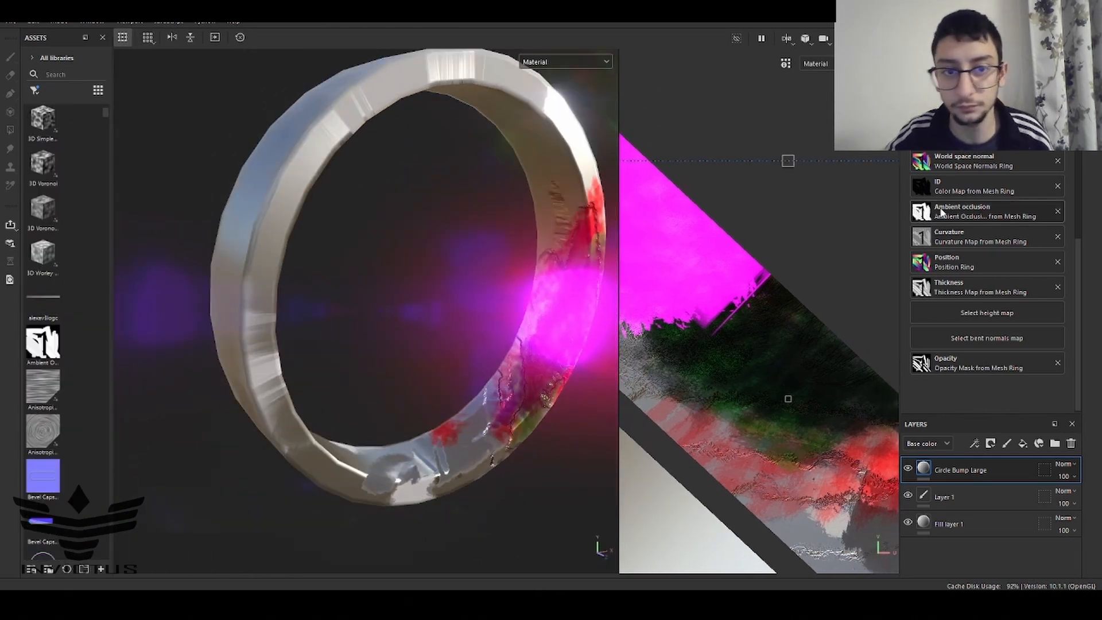
# Set the displacement scale to 0.04 in the shader settings, check the ring's painted relief up close, and close the settings
pyautogui.scroll(2, 999, 226)
pyautogui.scroll(-1, 1014, 230)
pyautogui.click(1092, 78)
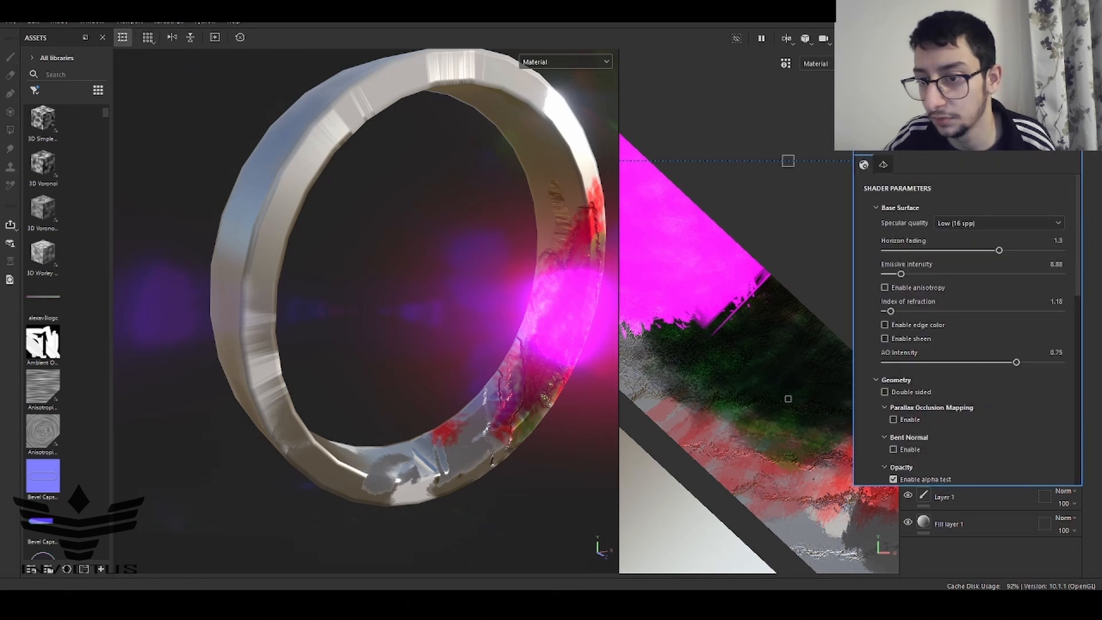
pyautogui.scroll(-7, 1012, 207)
pyautogui.scroll(7, 1014, 209)
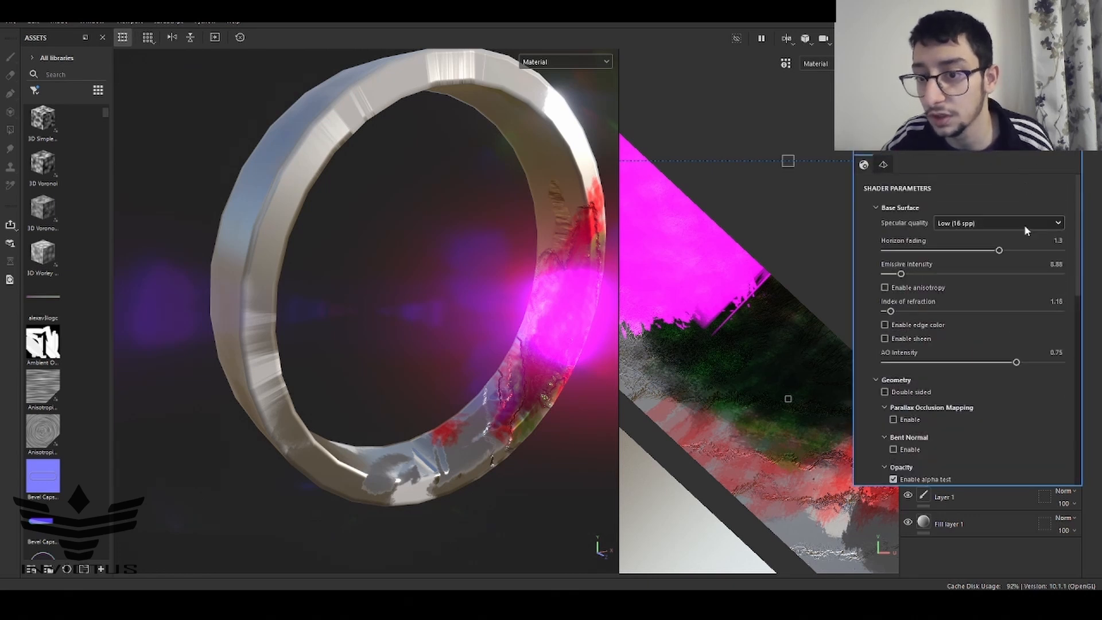
pyautogui.scroll(-10, 1002, 252)
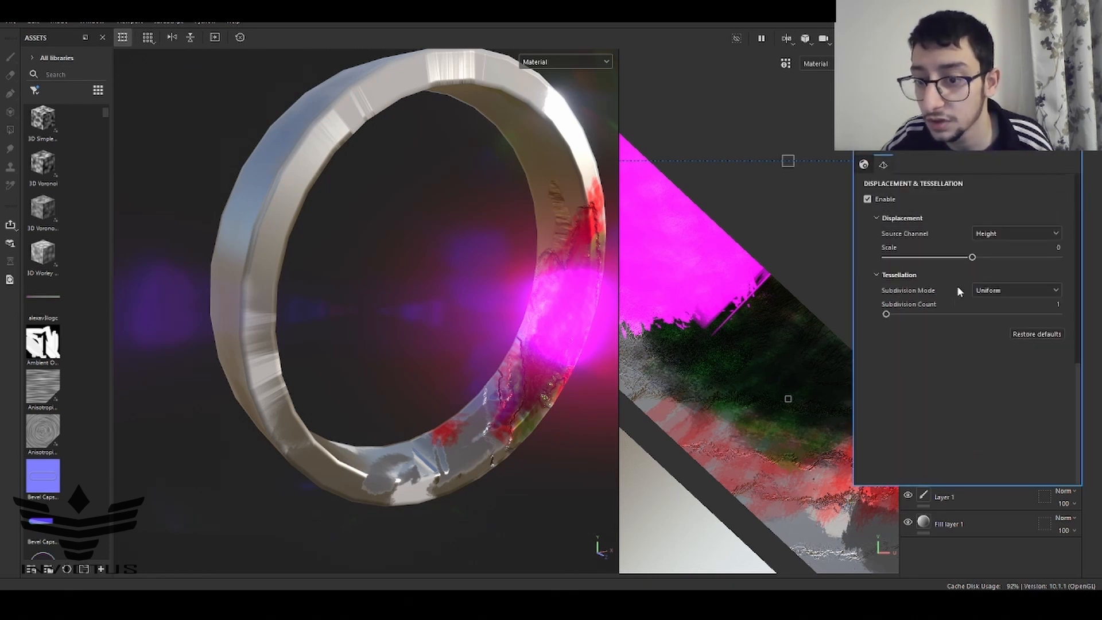
pyautogui.scroll(1, 957, 276)
pyautogui.moveTo(973, 291)
pyautogui.mouseDown()
pyautogui.moveTo(1003, 290)
pyautogui.moveTo(979, 293)
pyautogui.mouseUp()
pyautogui.keyDown('alt'); pyautogui.moveTo(448, 321); pyautogui.dragTo(395, 317); pyautogui.keyUp('alt')
pyautogui.scroll(4, 483, 363)
pyautogui.keyDown('alt'); pyautogui.moveTo(483, 363); pyautogui.dragTo(551, 360); pyautogui.keyUp('alt')
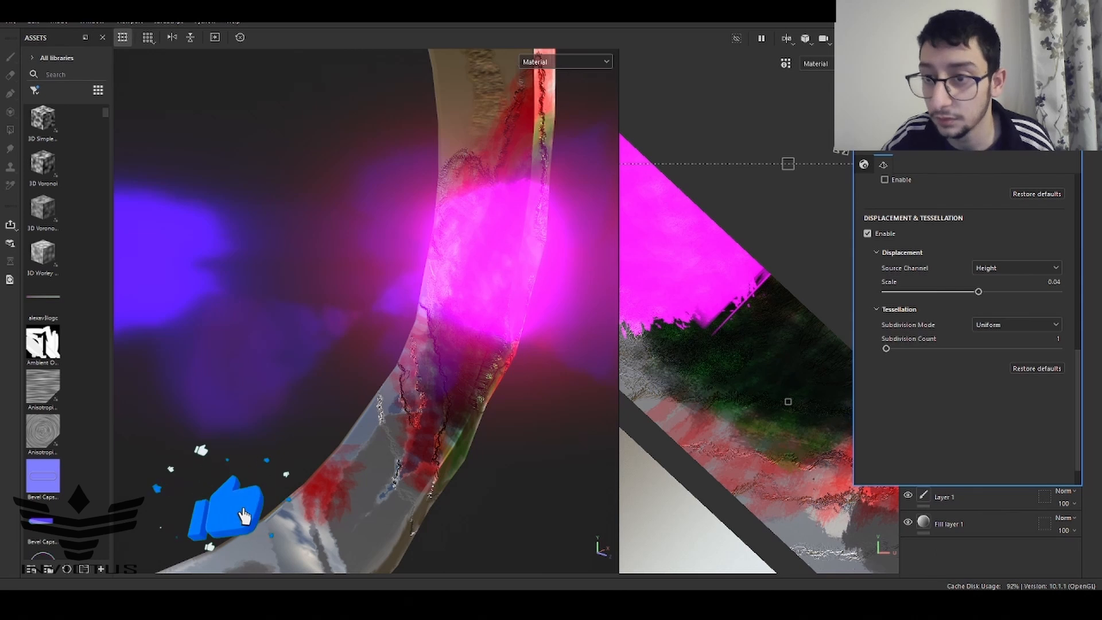
pyautogui.click(1092, 74)
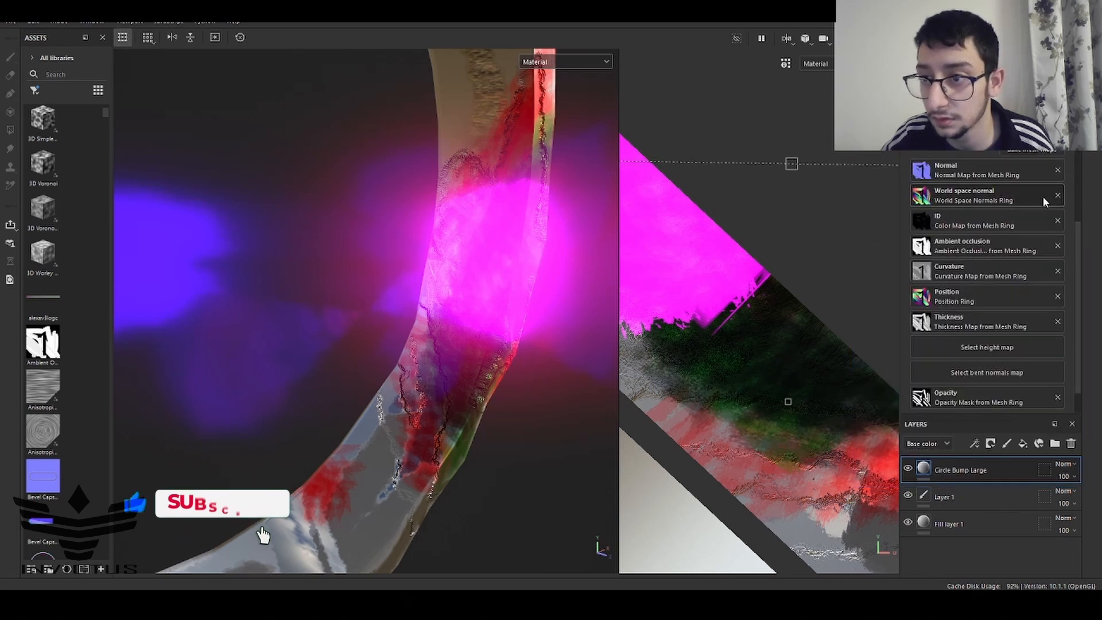
# Add a paint layer above the Circle Bump Large layer and activate the height channel for its brush
pyautogui.click(1007, 444)
pyautogui.click(564, 280)
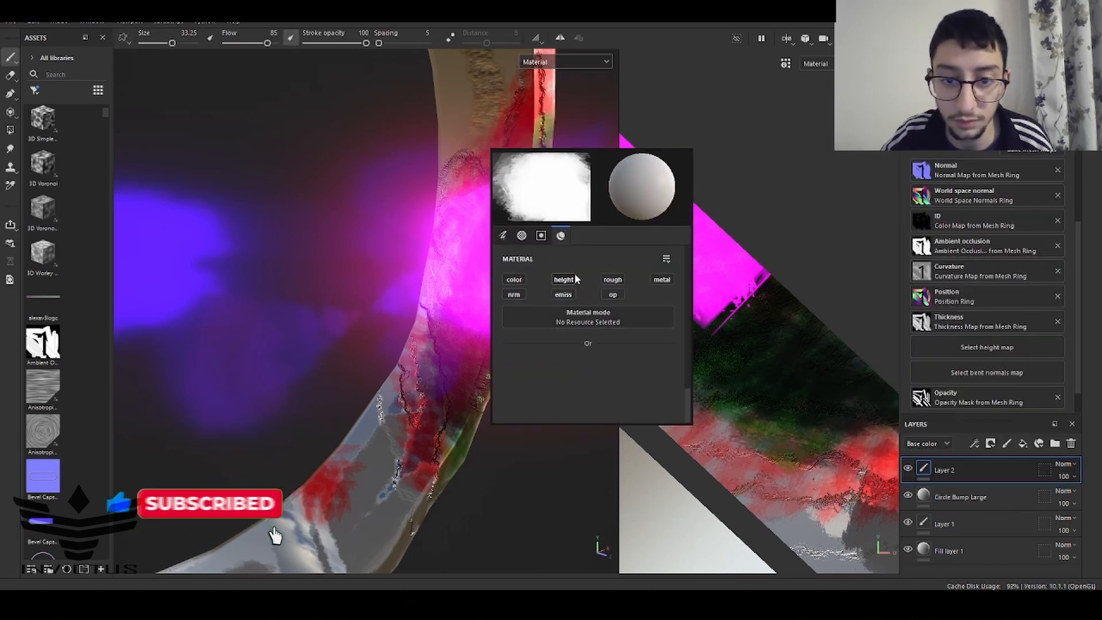
# Try two height brush strokes on the clean side of the ring and undo both of them
pyautogui.scroll(-5, 406, 327)
pyautogui.moveTo(144, 356); pyautogui.dragTo(185, 405)
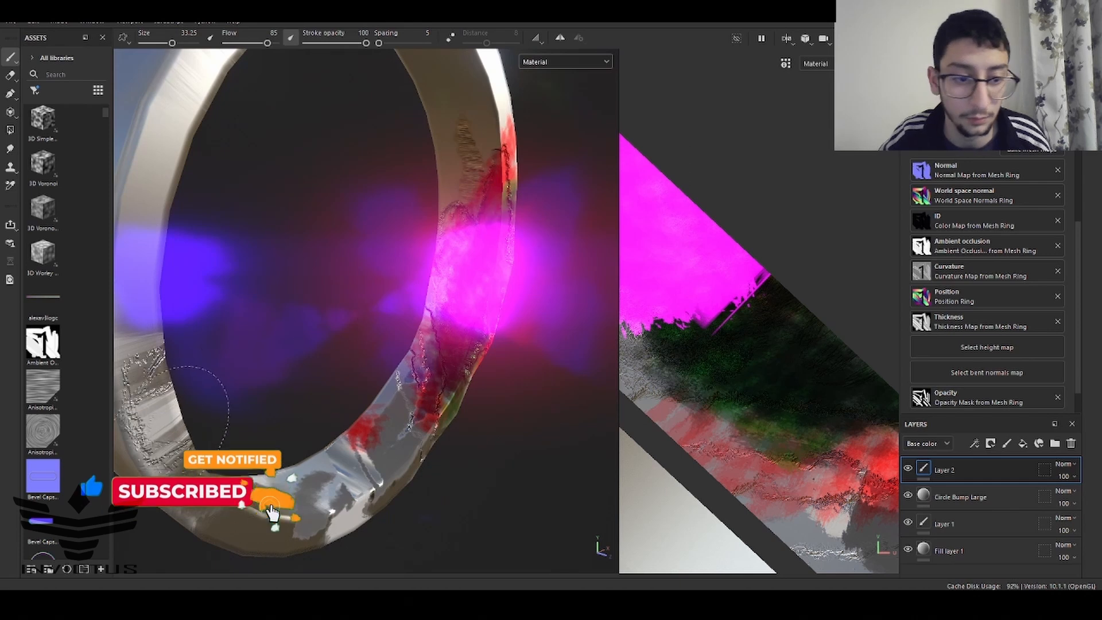
pyautogui.keyDown('alt'); pyautogui.moveTo(215, 327); pyautogui.dragTo(157, 281); pyautogui.keyUp('alt')
pyautogui.keyDown('alt'); pyautogui.moveTo(156, 282); pyautogui.dragTo(442, 320, button='middle'); pyautogui.keyUp('alt')
pyautogui.scroll(4, 442, 320)
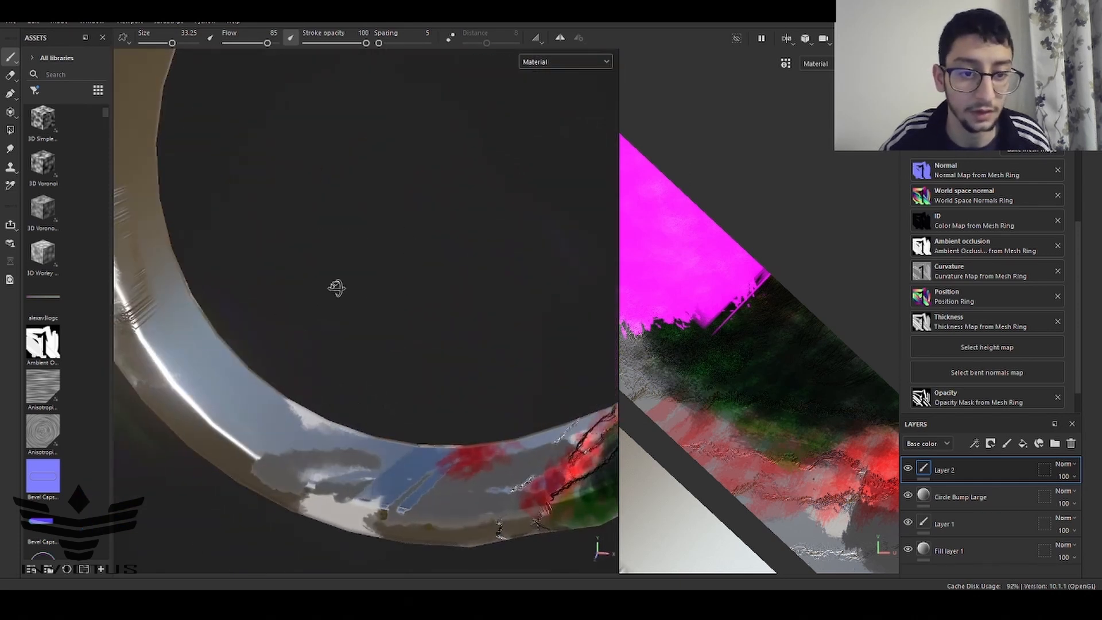
pyautogui.keyDown('alt'); pyautogui.moveTo(337, 288); pyautogui.dragTo(480, 350, button='middle'); pyautogui.keyUp('alt')
pyautogui.scroll(3, 450, 235)
pyautogui.moveTo(400, 252); pyautogui.dragTo(405, 165)
pyautogui.keyDown('alt'); pyautogui.moveTo(436, 227); pyautogui.dragTo(317, 241); pyautogui.keyUp('alt')
pyautogui.hotkey('ctrl', 'z')
pyautogui.hotkey('ctrl', 'z')
# Paint a height stroke along the clean side of the ring on the new layer and inspect its relief from several angles
pyautogui.moveTo(409, 294); pyautogui.dragTo(378, 166)
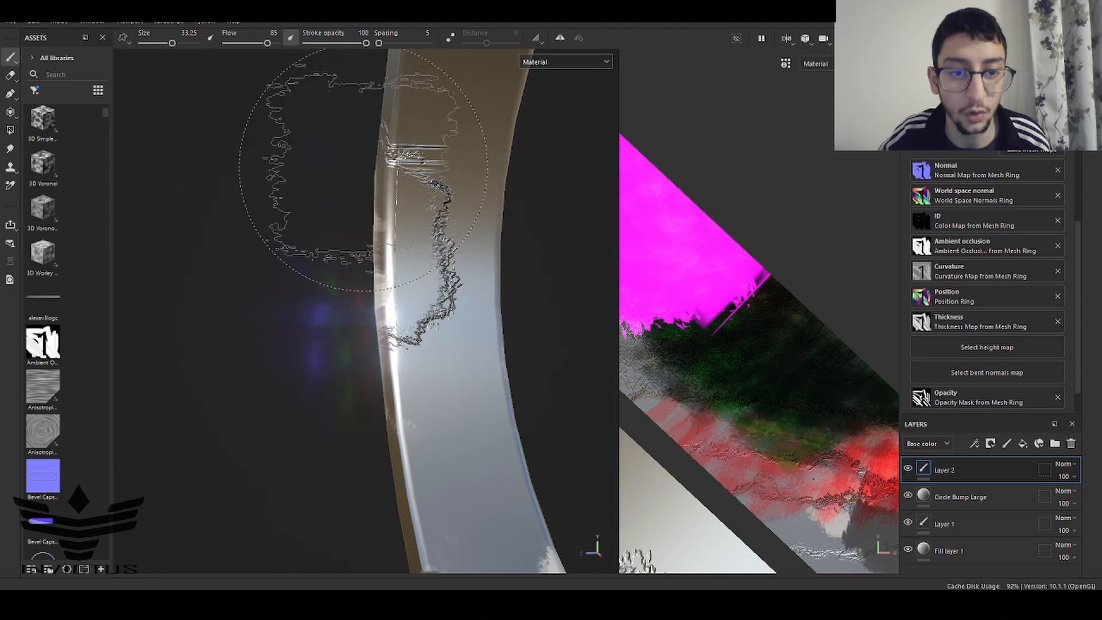
pyautogui.keyDown('alt'); pyautogui.moveTo(390, 219); pyautogui.dragTo(521, 244); pyautogui.keyUp('alt')
pyautogui.keyDown('alt'); pyautogui.moveTo(522, 243); pyautogui.dragTo(320, 274, button='middle'); pyautogui.keyUp('alt')
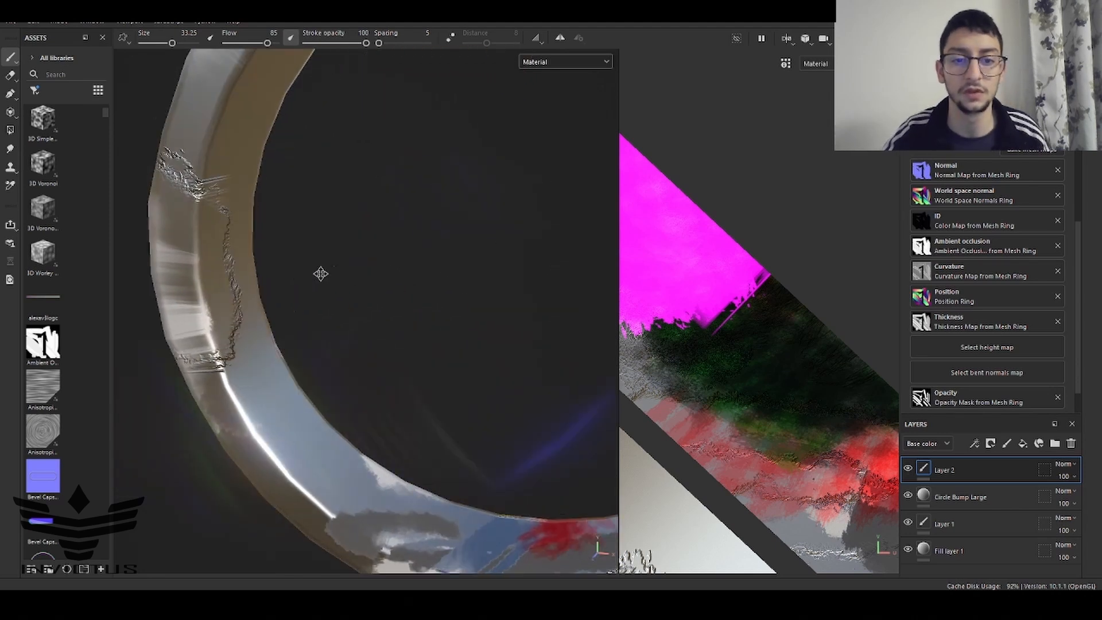
pyautogui.scroll(-5, 319, 266)
pyautogui.keyDown('alt'); pyautogui.moveTo(320, 267); pyautogui.dragTo(437, 298); pyautogui.keyUp('alt')
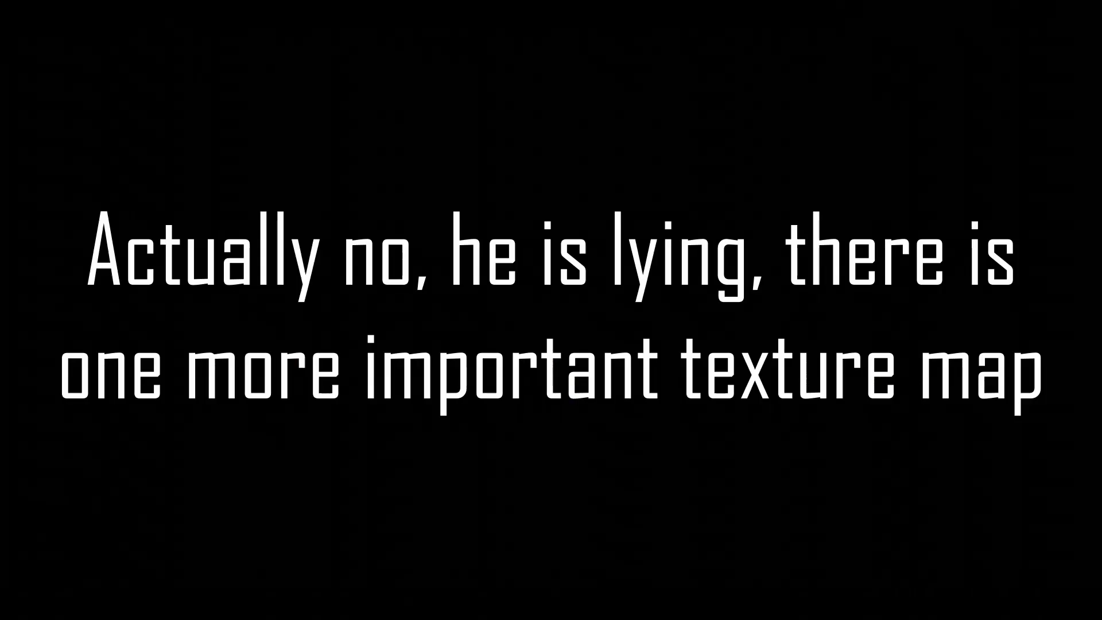